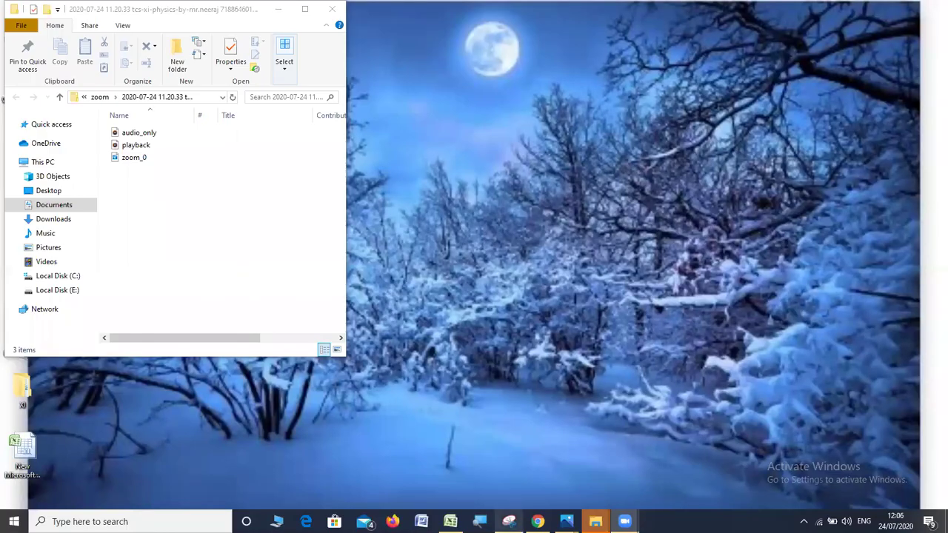
Bring Excel forward and open the recent workbook New Microsoft Office Excel Worksheet.
click(450, 522)
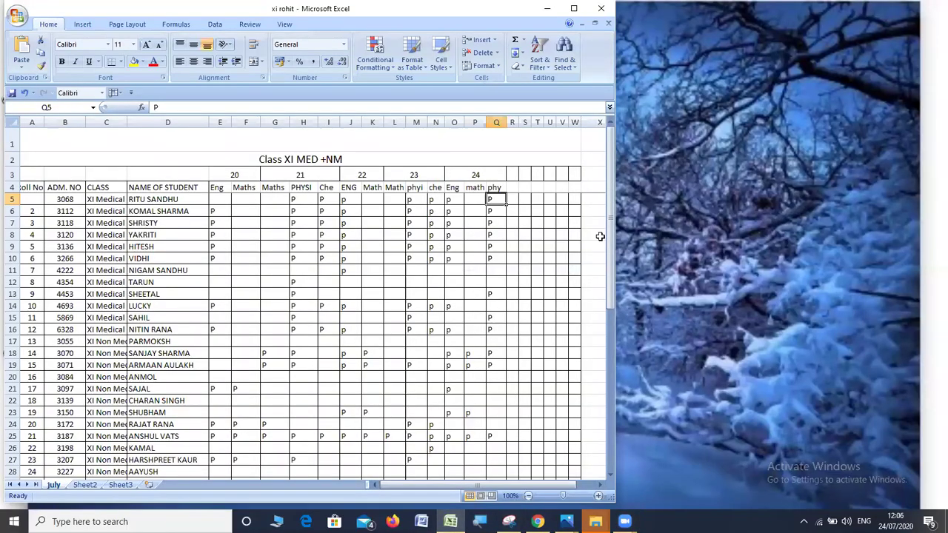
click(17, 17)
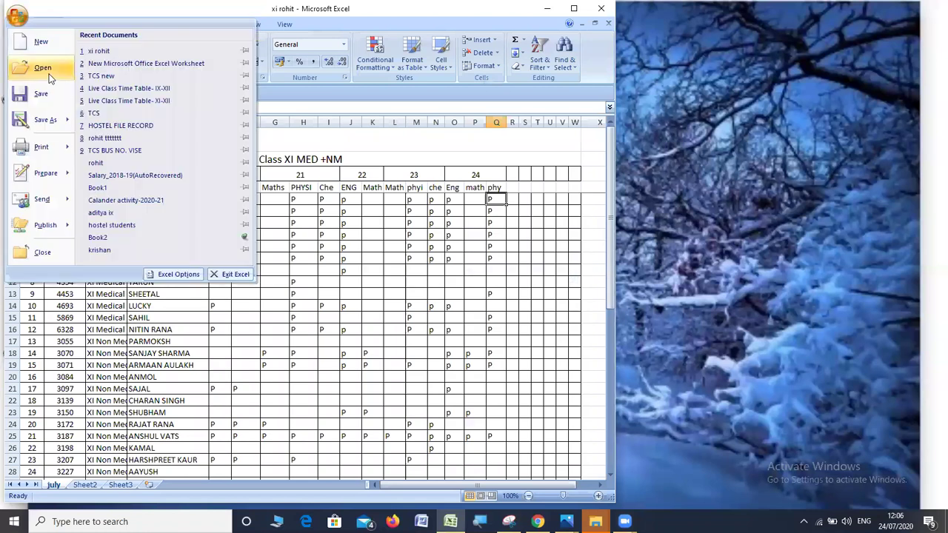
click(130, 65)
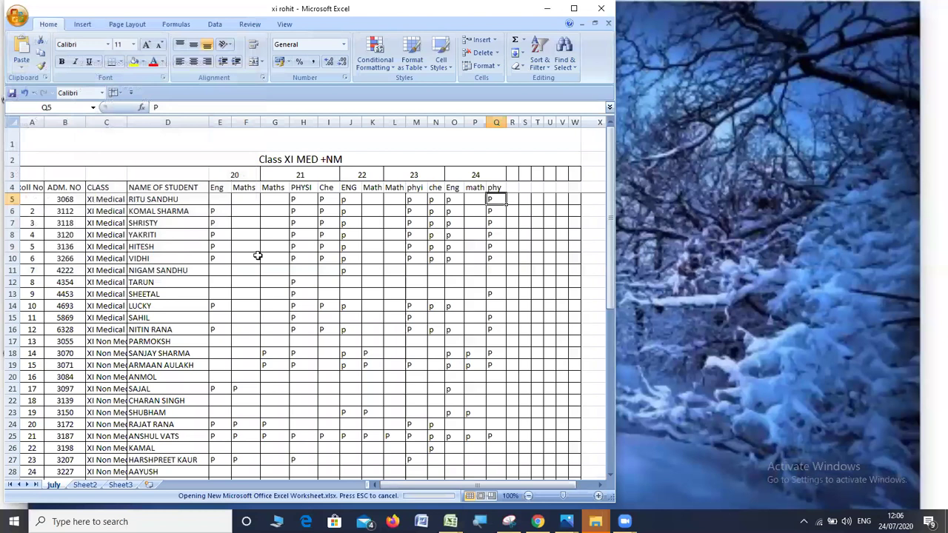
Delete the scratch numbers in L6:R26 beside the marks table.
click(372, 329)
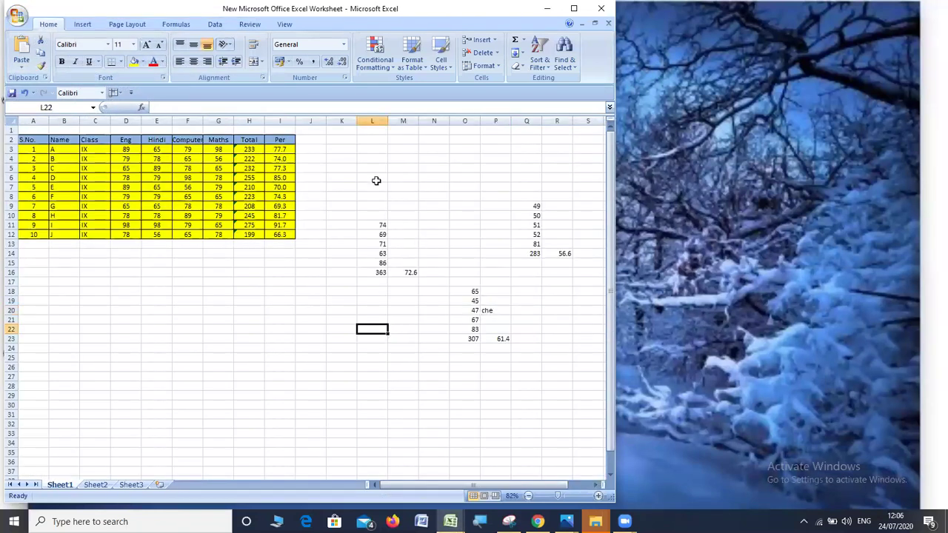
drag(373, 168, 526, 215)
drag(594, 314, 580, 352)
click(226, 288)
click(92, 290)
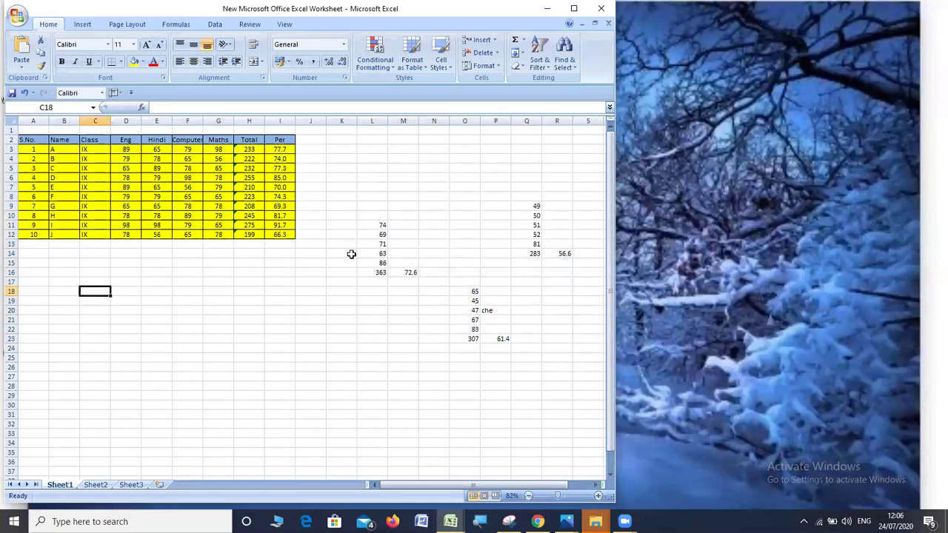
drag(377, 177, 563, 356)
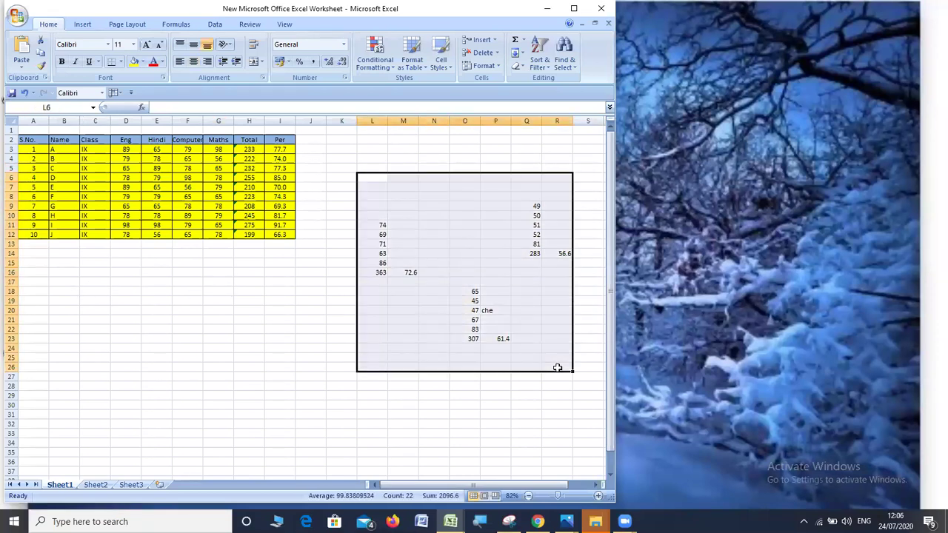
key(Delete)
click(465, 244)
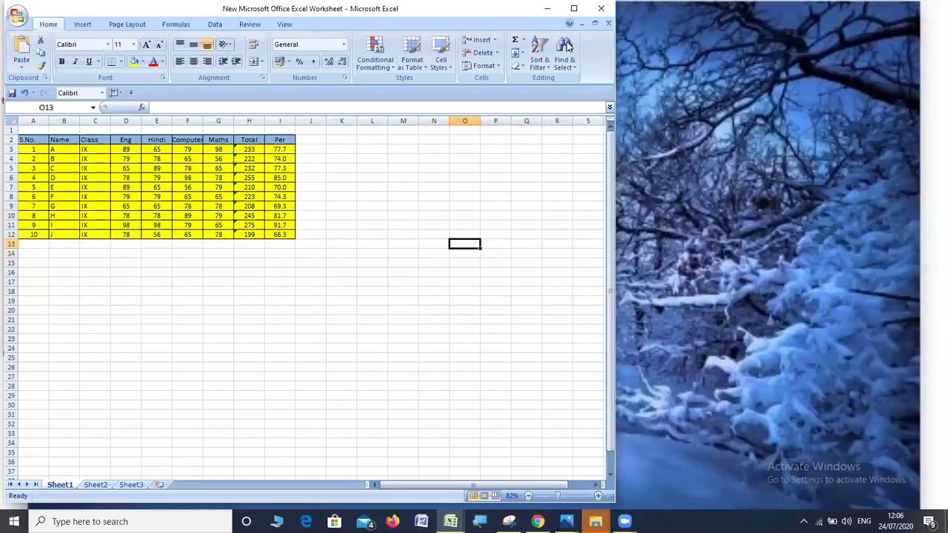
Maximize the Excel and workbook windows and zoom in on the marks table.
click(595, 24)
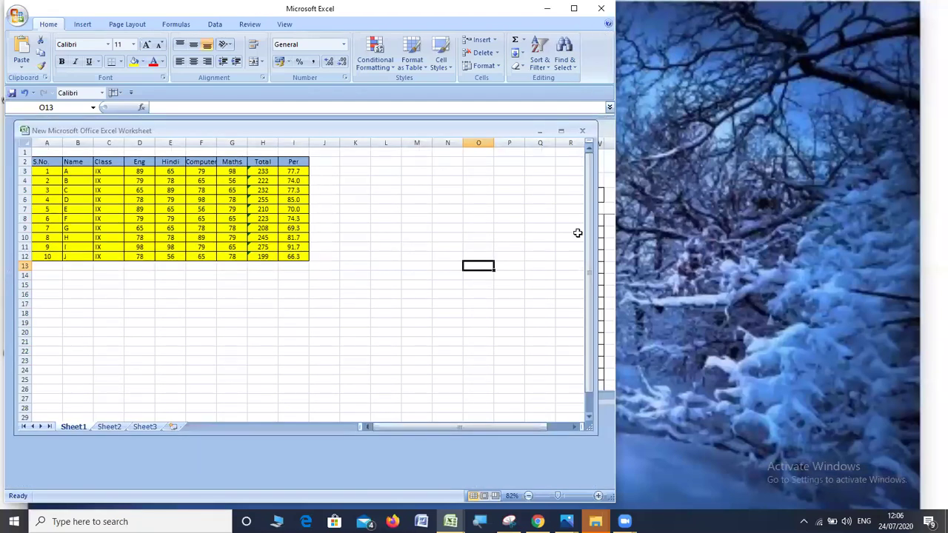
click(562, 132)
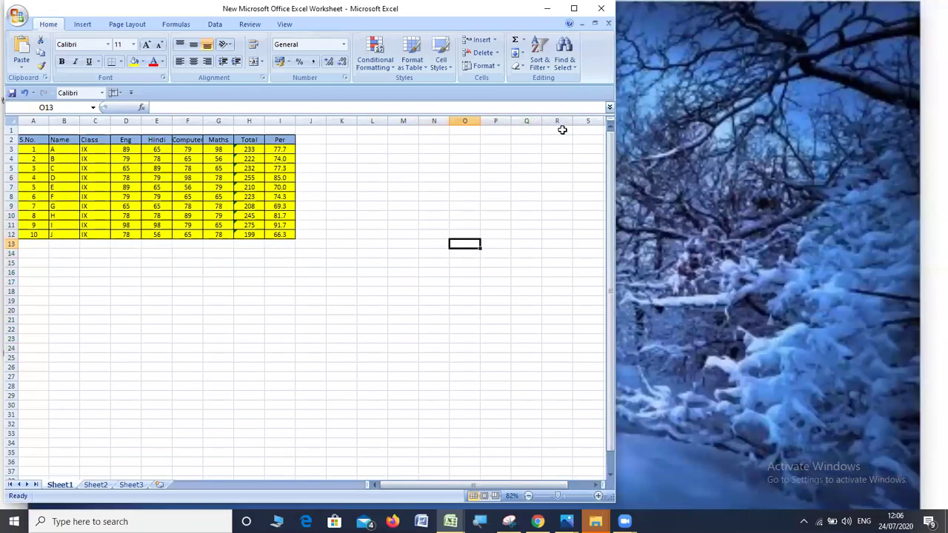
click(595, 24)
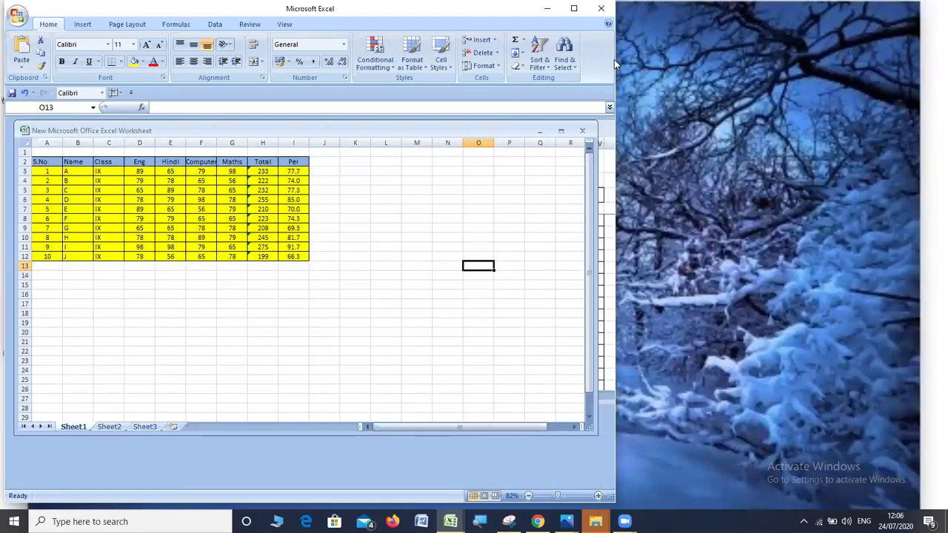
drag(614, 60, 947, 59)
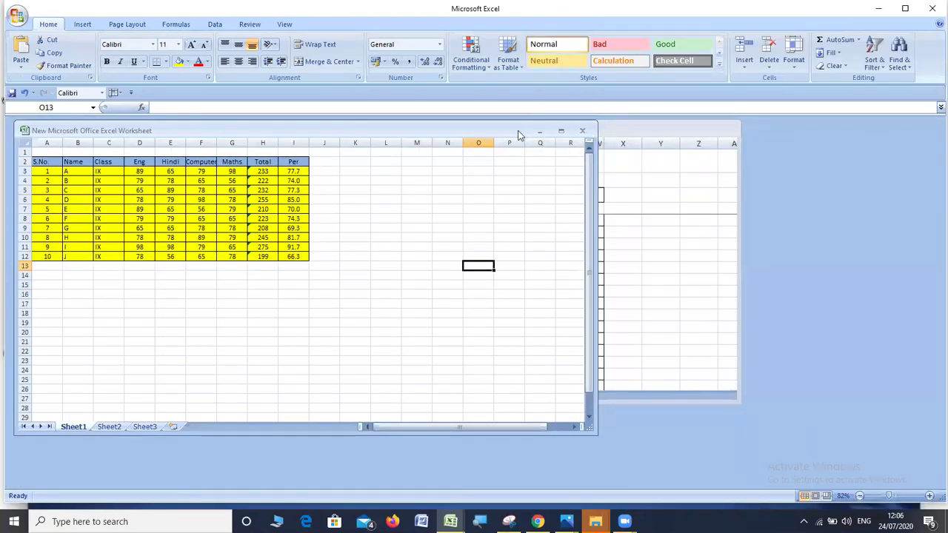
drag(518, 133, 619, 138)
click(657, 140)
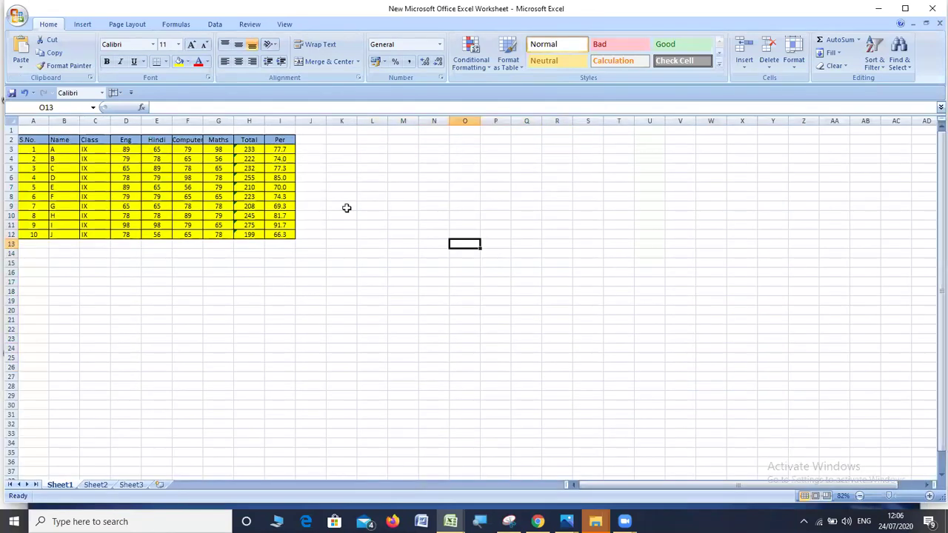
scroll(269, 199, up, 2)
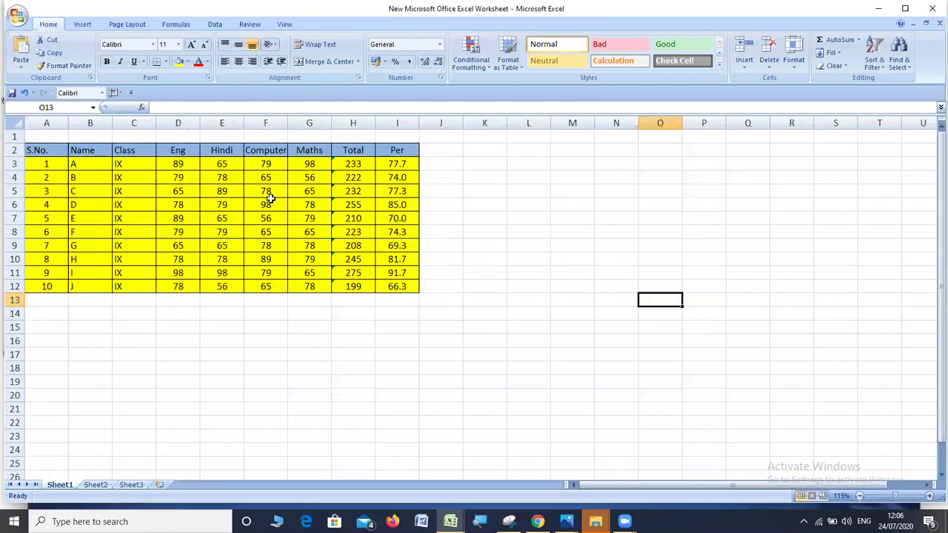
scroll(271, 201, up, 3)
scroll(272, 202, up, 2)
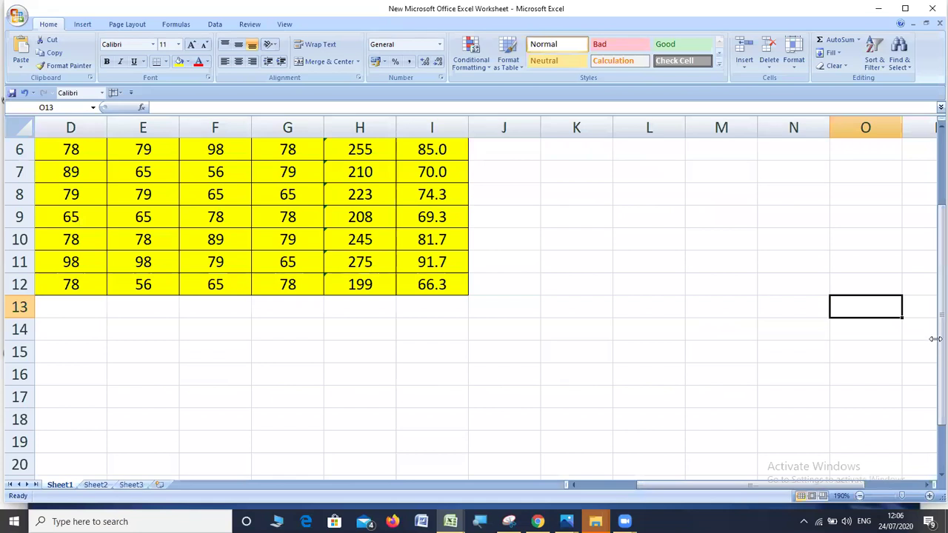
drag(935, 343, 935, 333)
drag(648, 486, 586, 485)
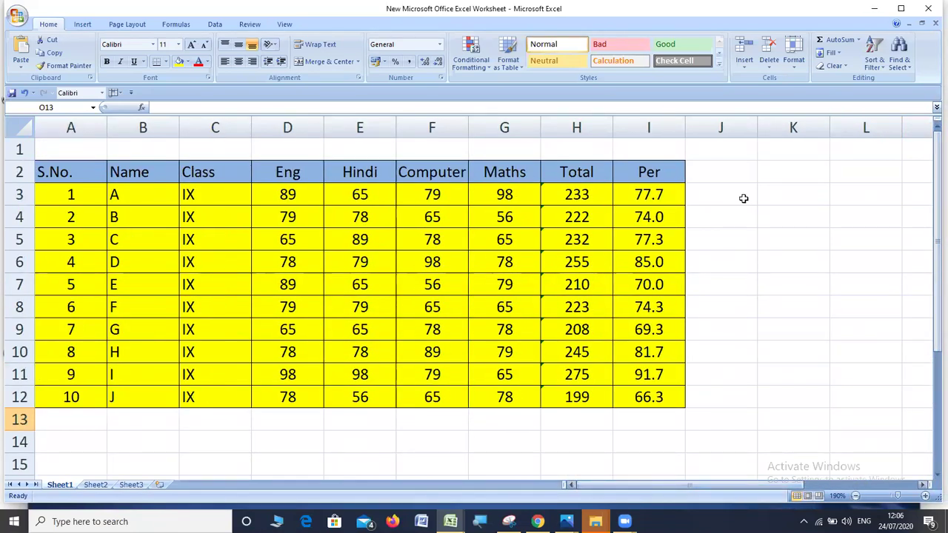
click(794, 197)
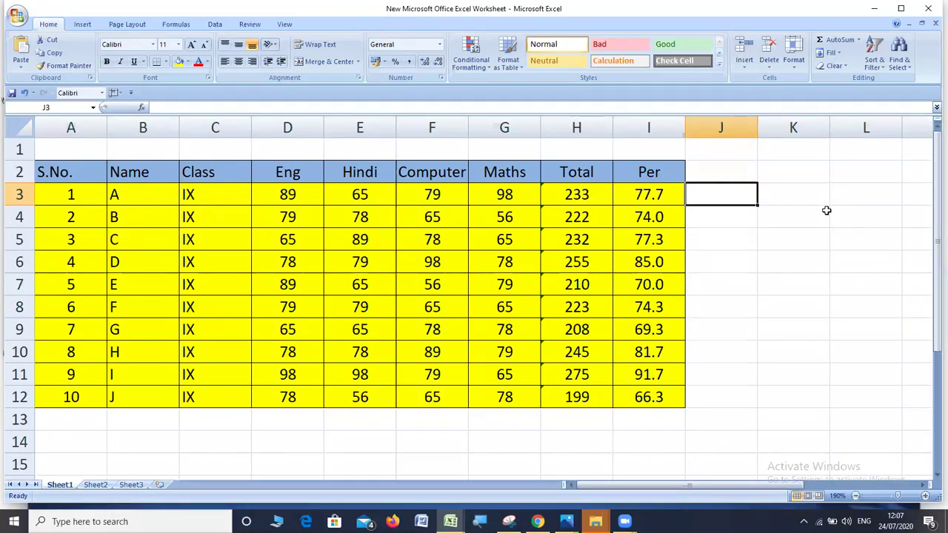
click(782, 205)
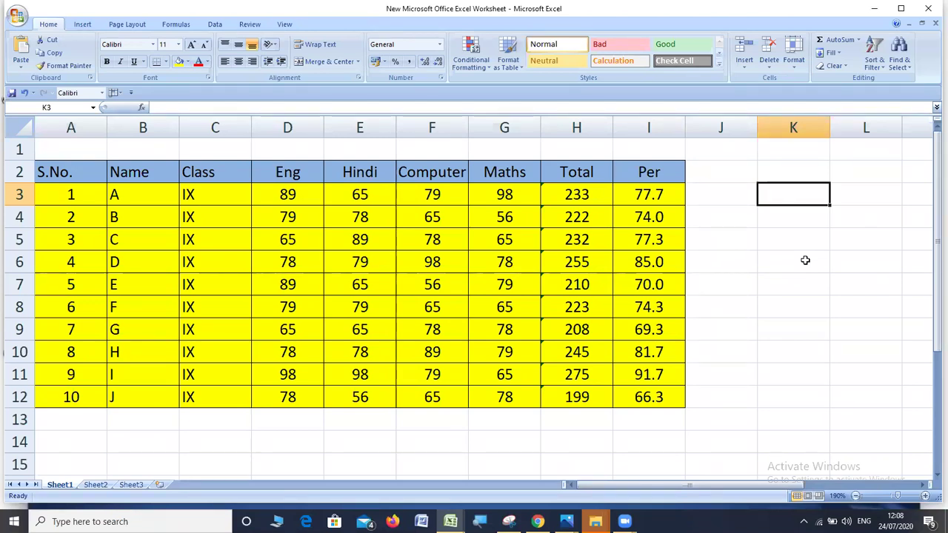
drag(663, 486, 717, 486)
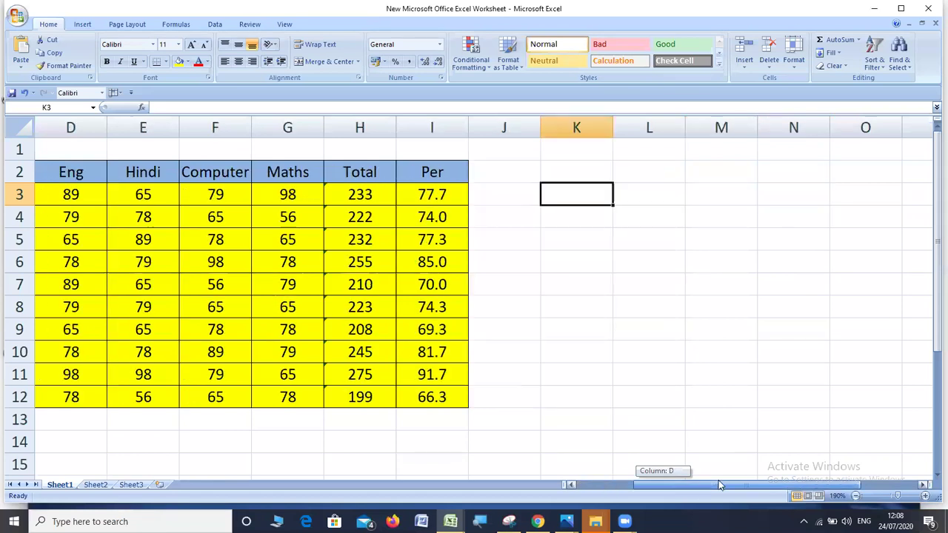
text(=)
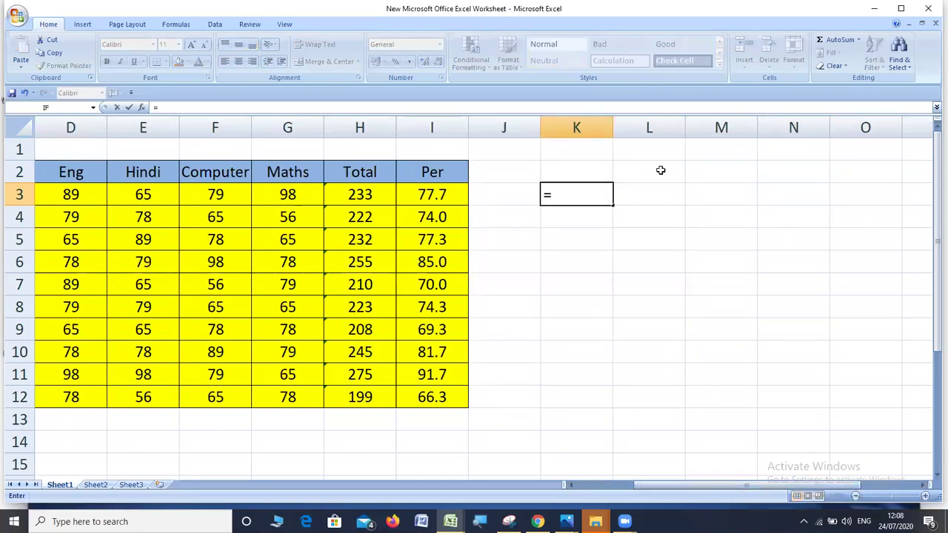
text(sum)
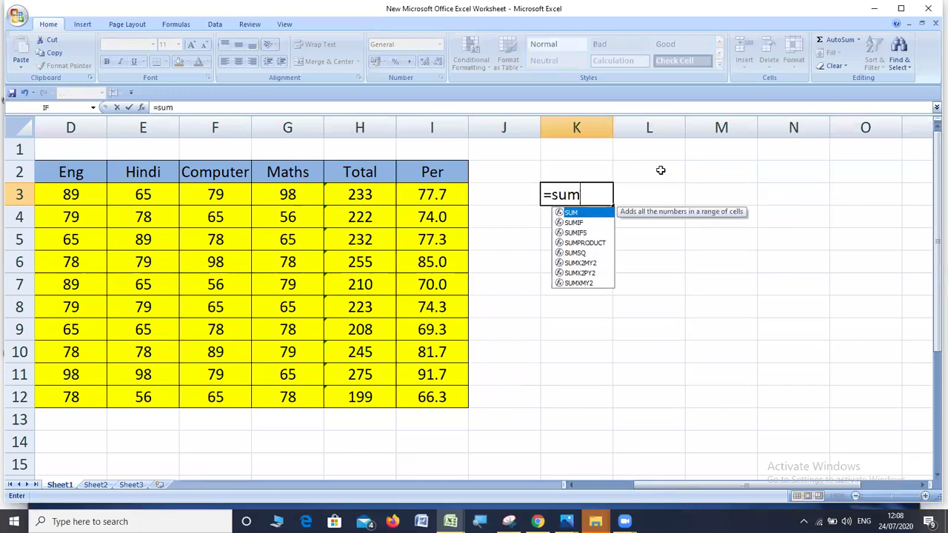
text(()
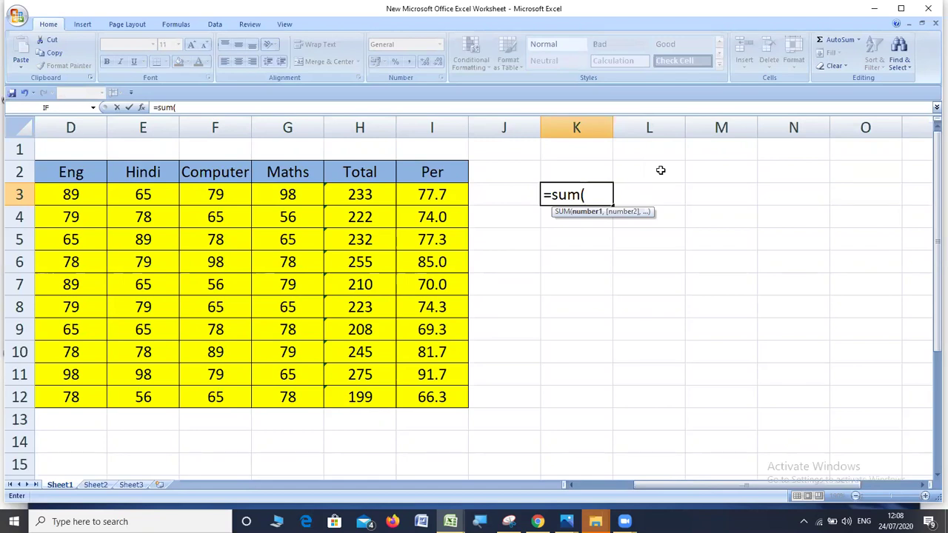
text(D2)
key(BackSpace)
text(3:)
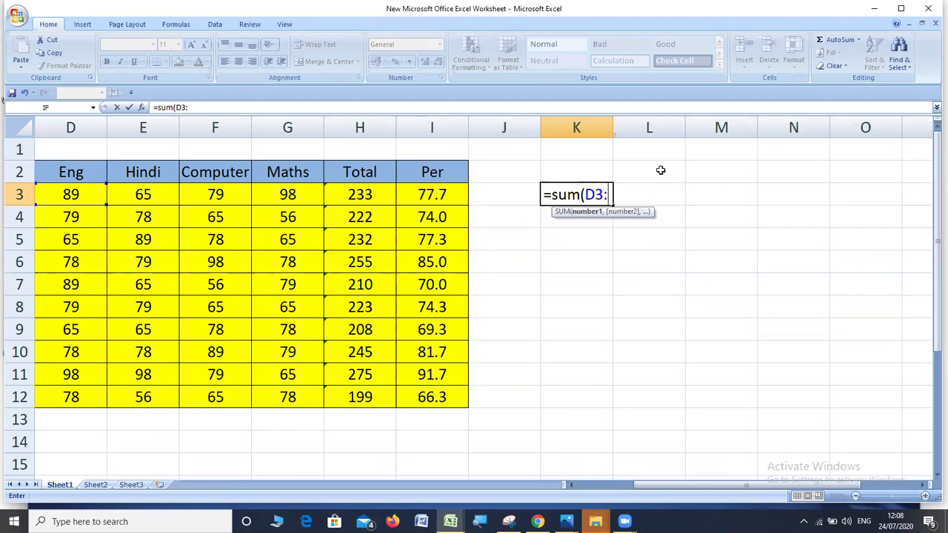
text(G3))
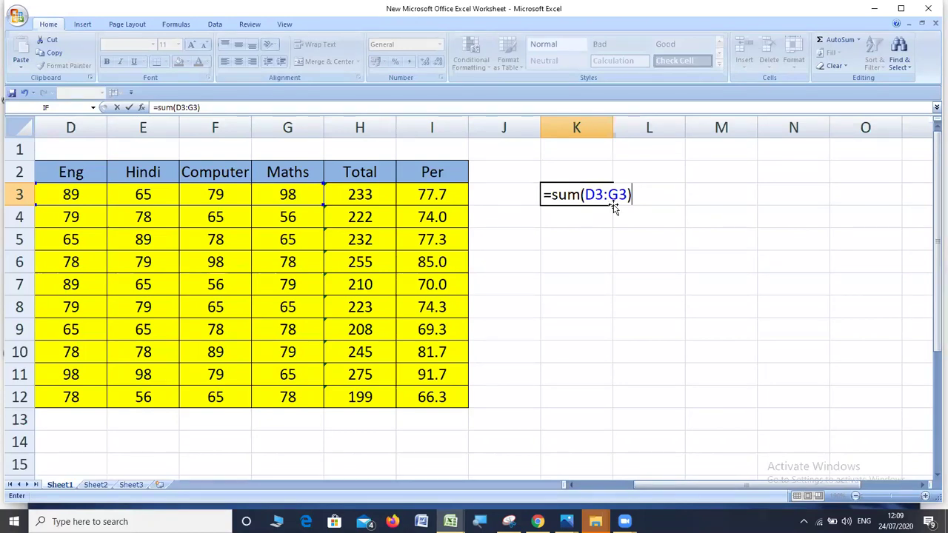
key(Return)
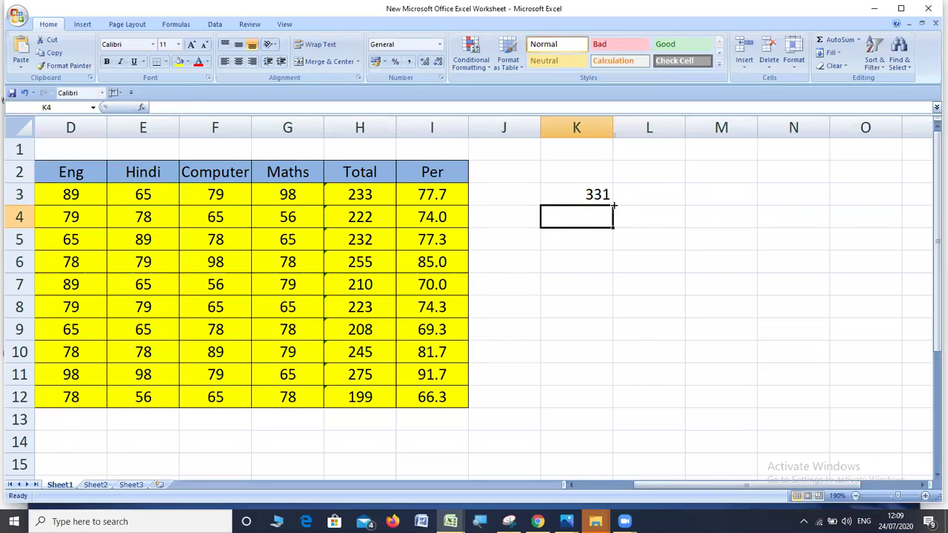
key(Up)
key(Delete)
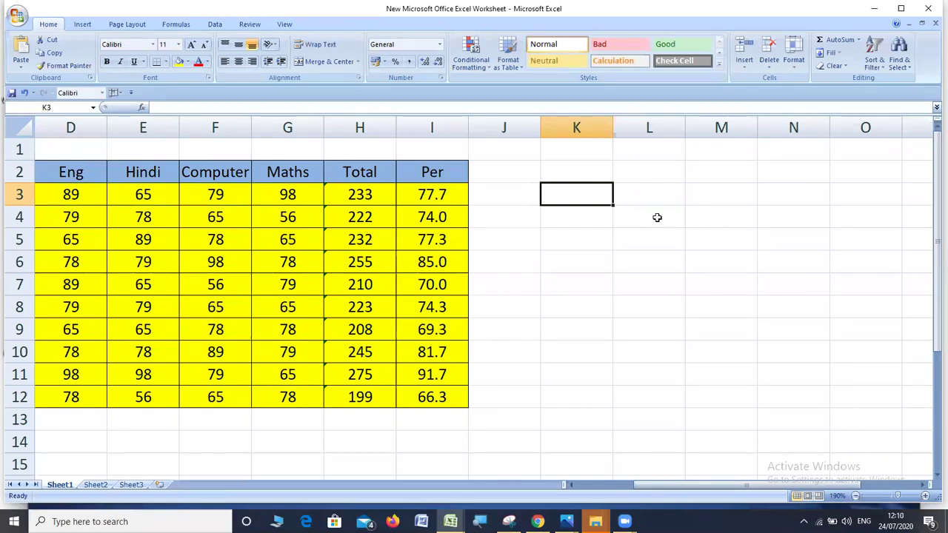
Enter =COUNT(F3:F12) in F14, returning 10 for the Computer marks, and verify the range.
click(587, 281)
click(585, 224)
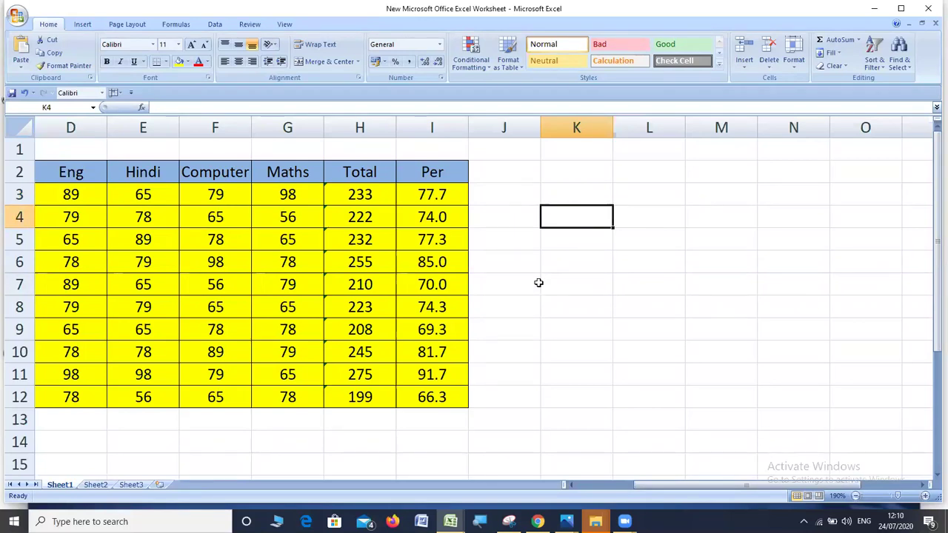
drag(665, 486, 534, 463)
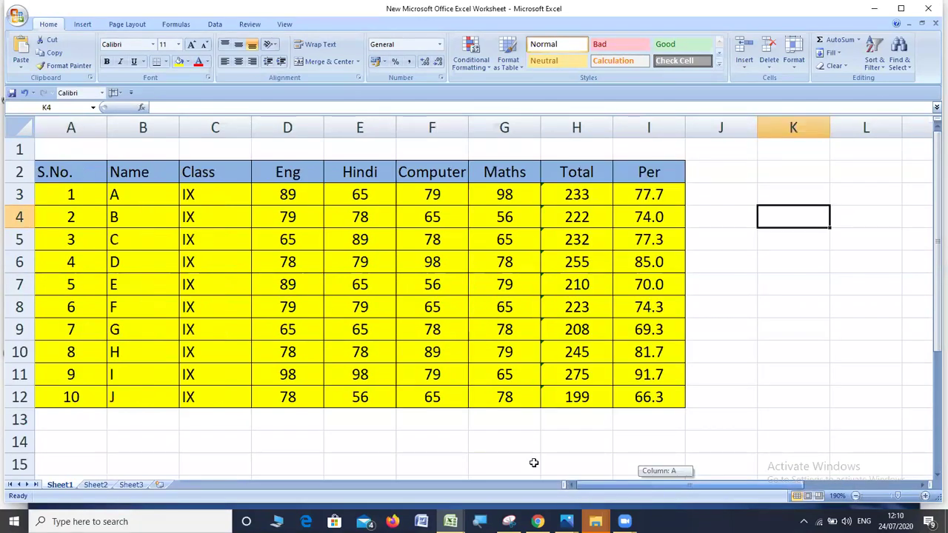
click(422, 438)
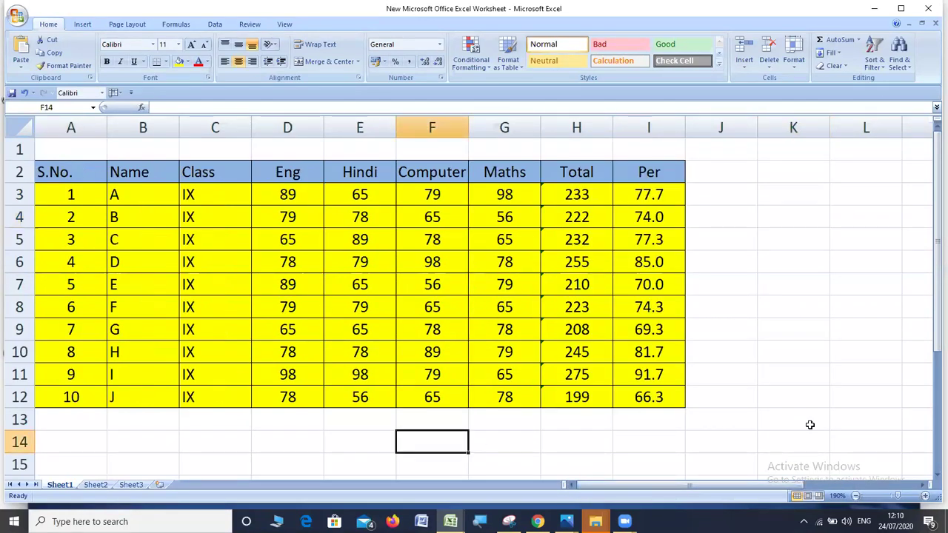
text(=)
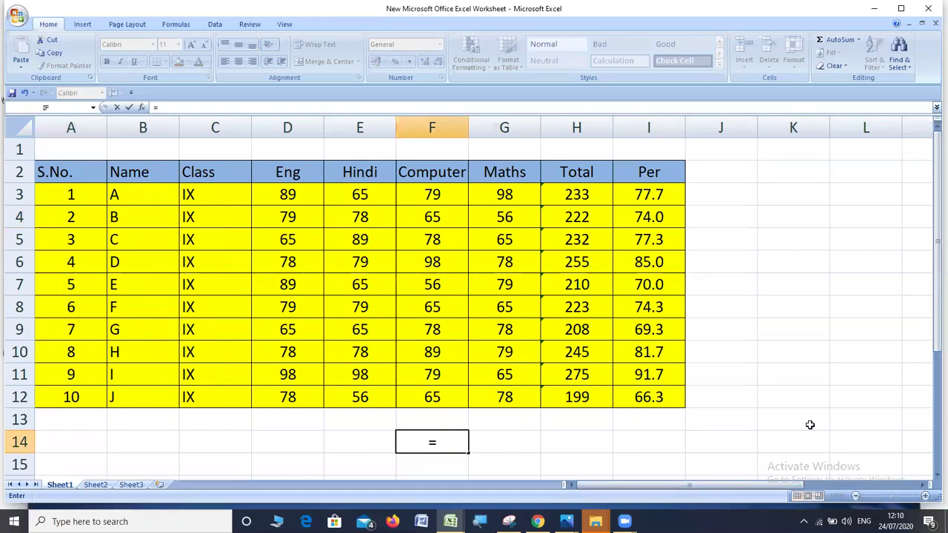
text(cou)
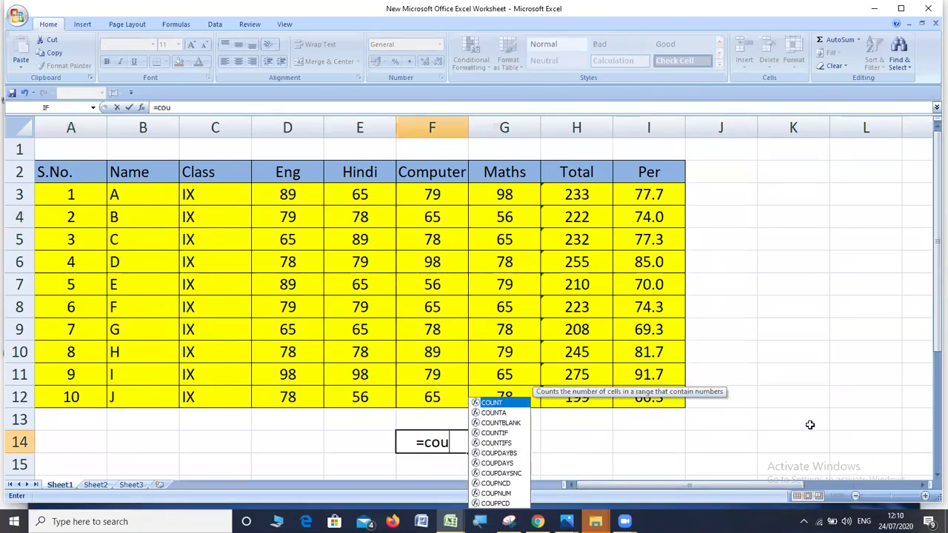
text(nt()
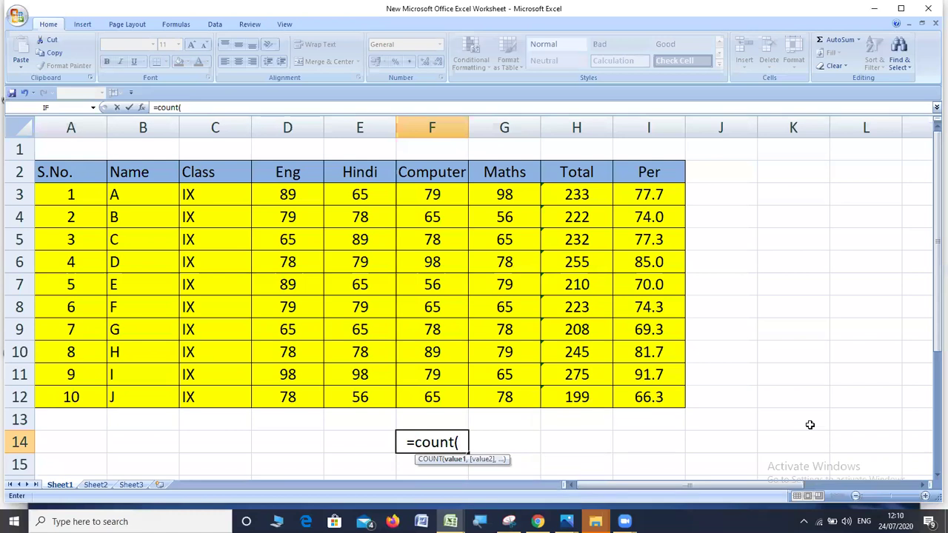
drag(443, 200, 440, 397)
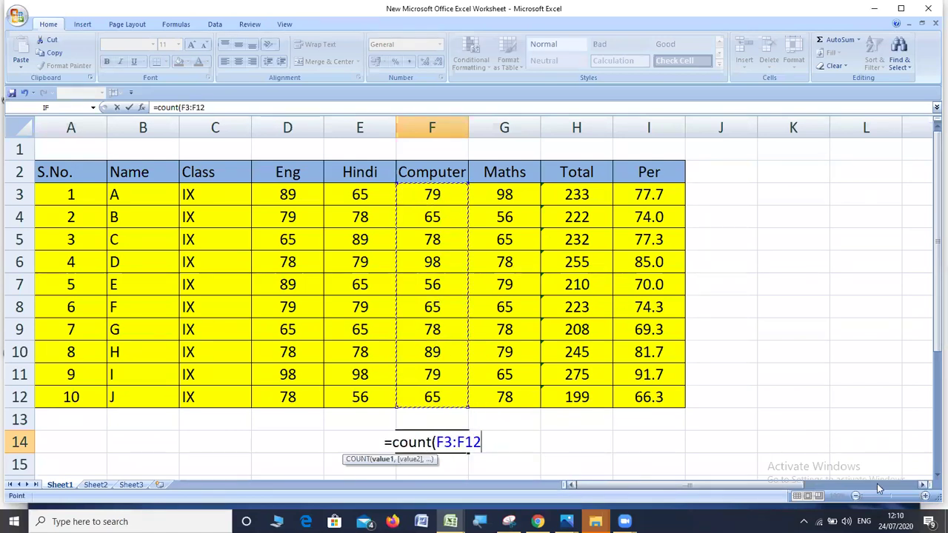
text())
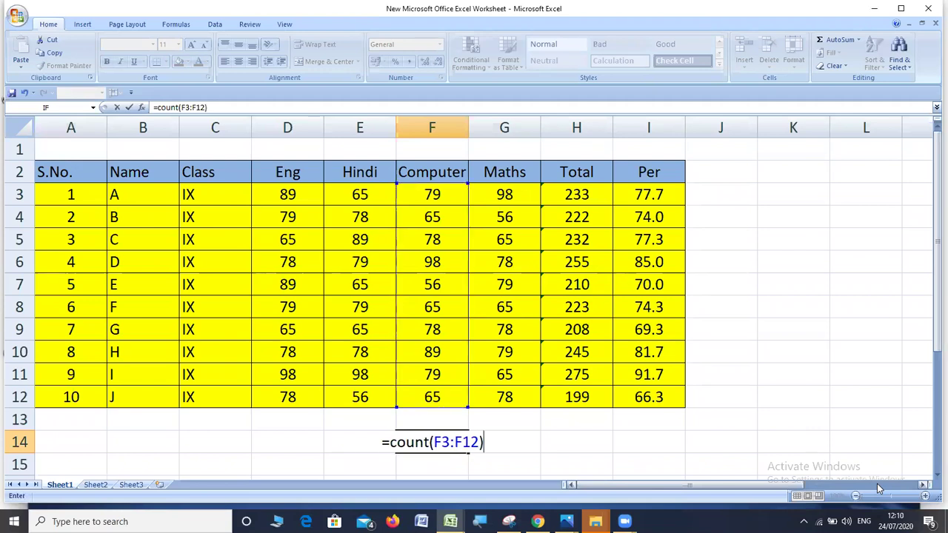
key(Return)
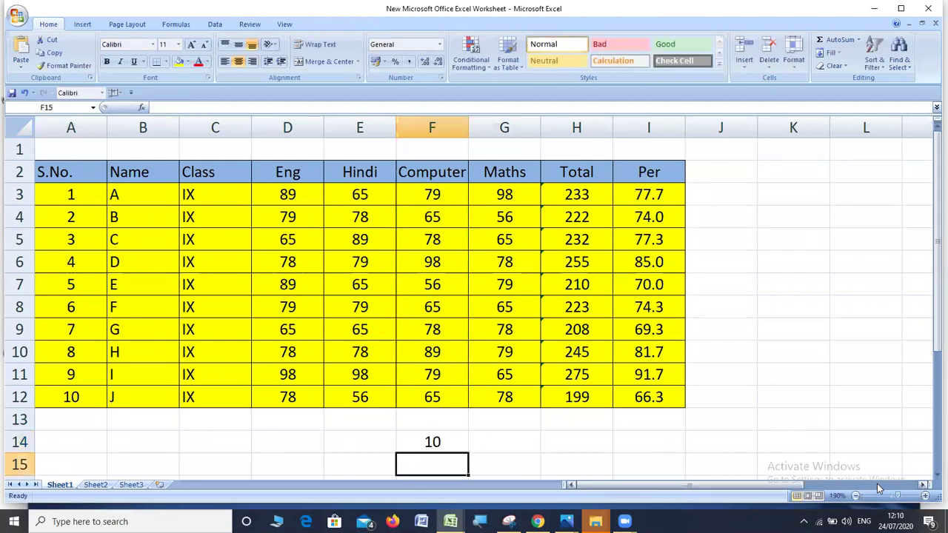
key(Up)
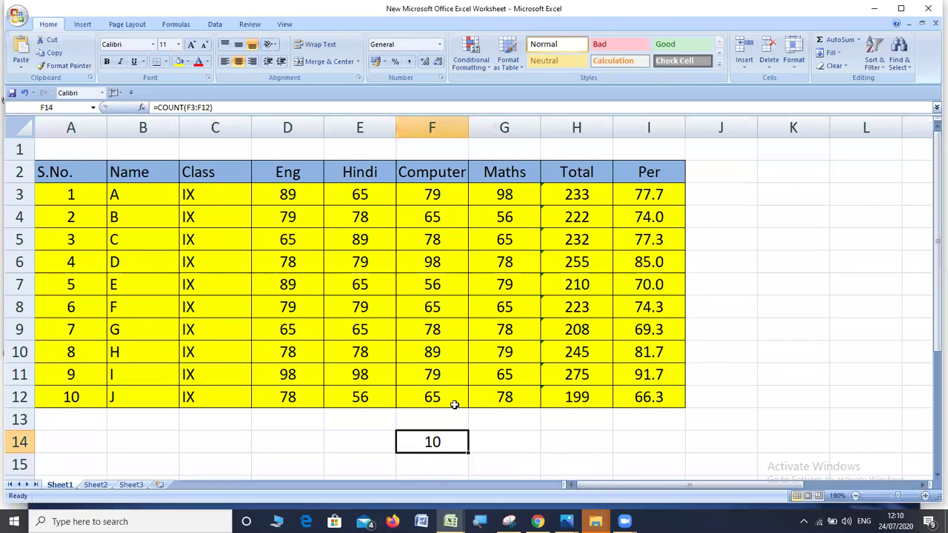
drag(429, 199, 446, 397)
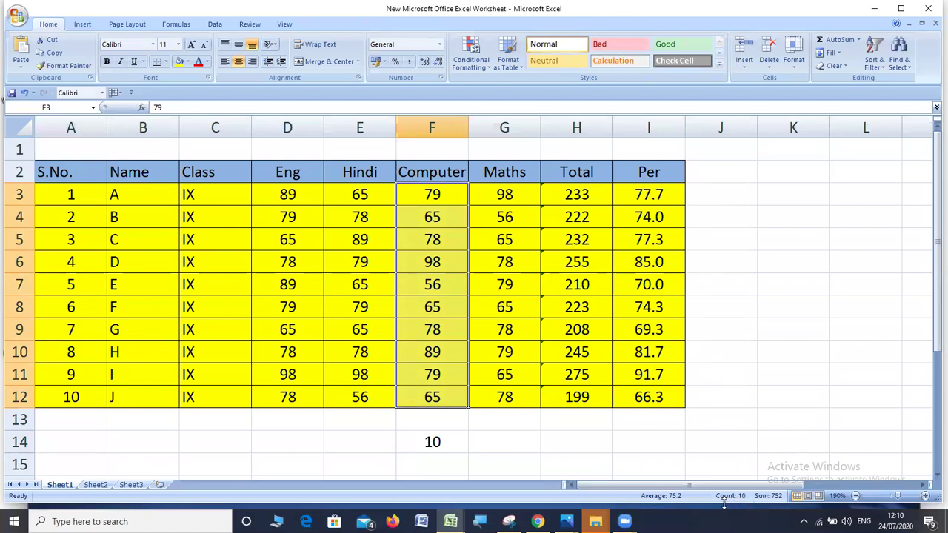
click(466, 444)
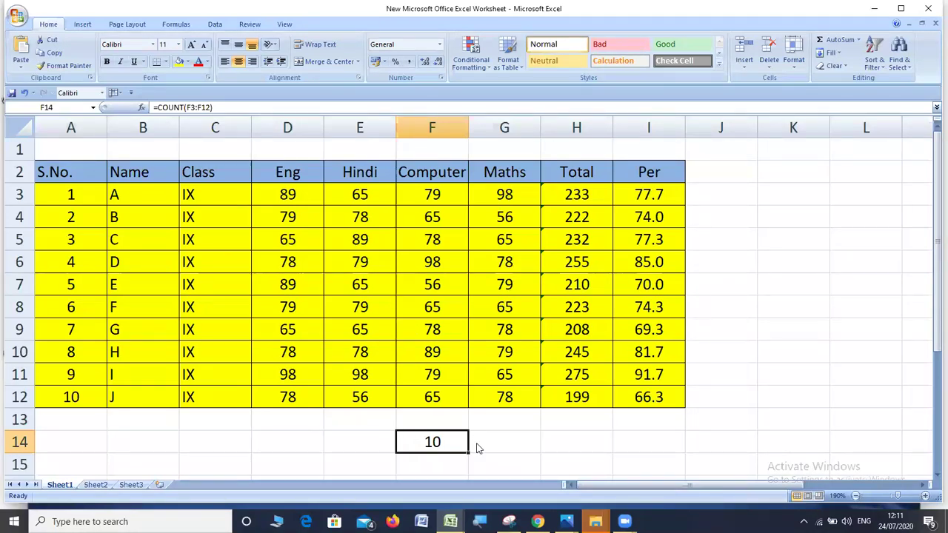
Replace F14 with =COUNT(D3:G12), which returns 40, then clear the cell again.
key(Delete)
text(=soub==)
key(BackSpace)
key(BackSpace)
key(BackSpace)
key(BackSpace)
key(BackSpace)
text(cou)
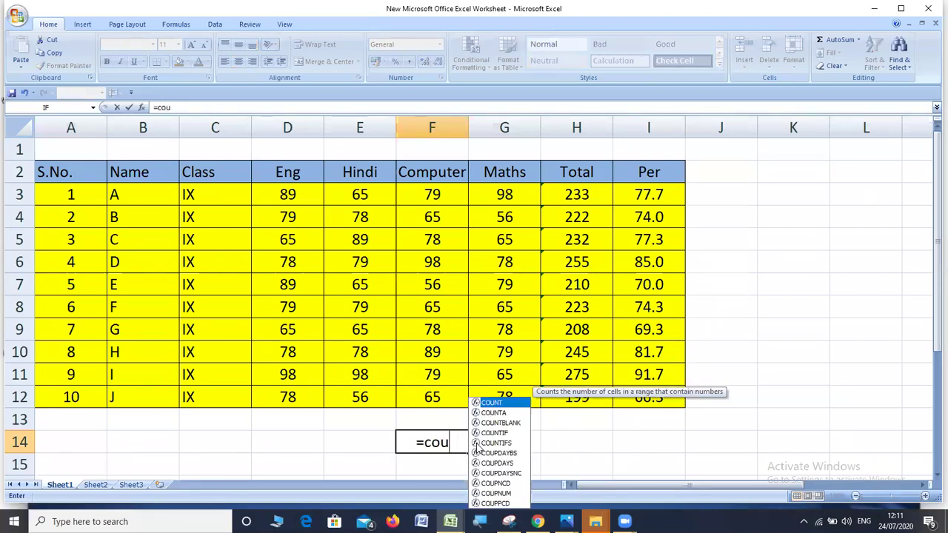
text(nt)
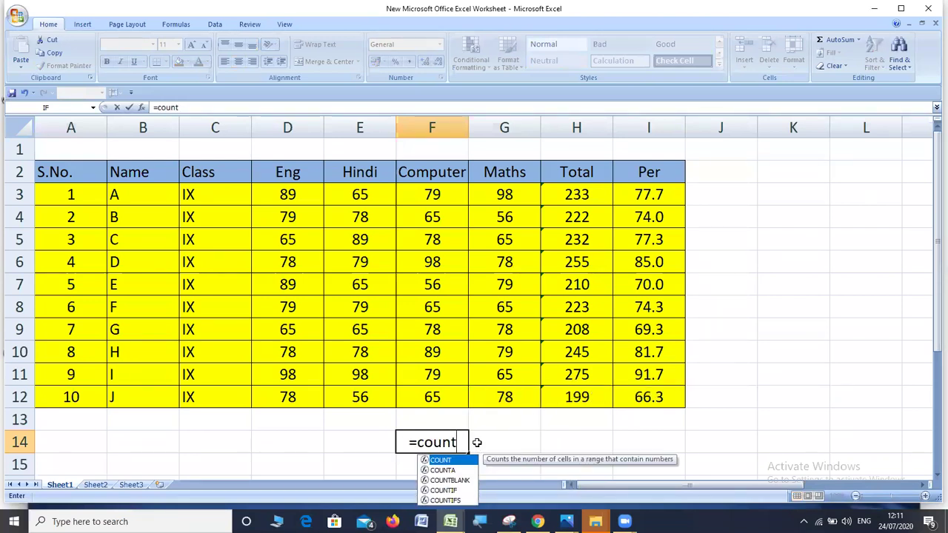
text(()
drag(295, 203, 522, 398)
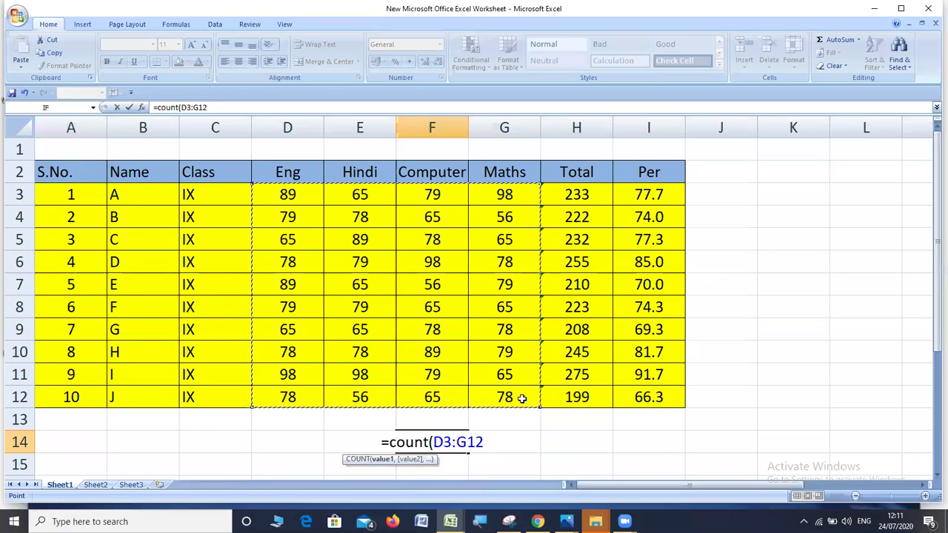
text())
key(Return)
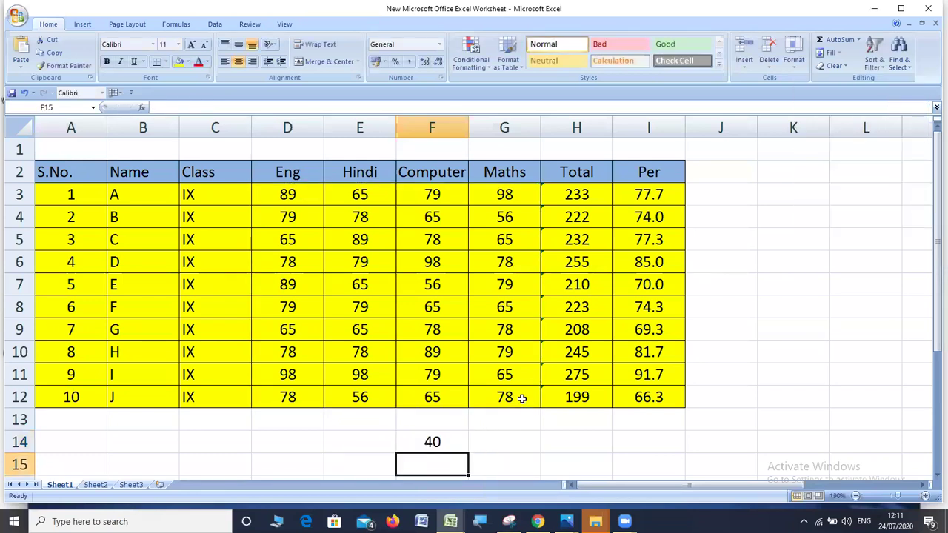
key(Up)
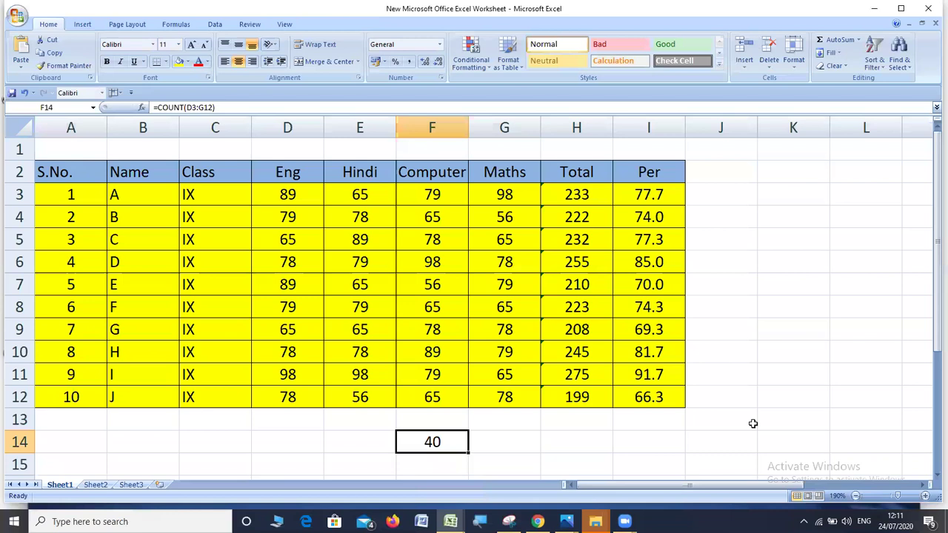
key(Delete)
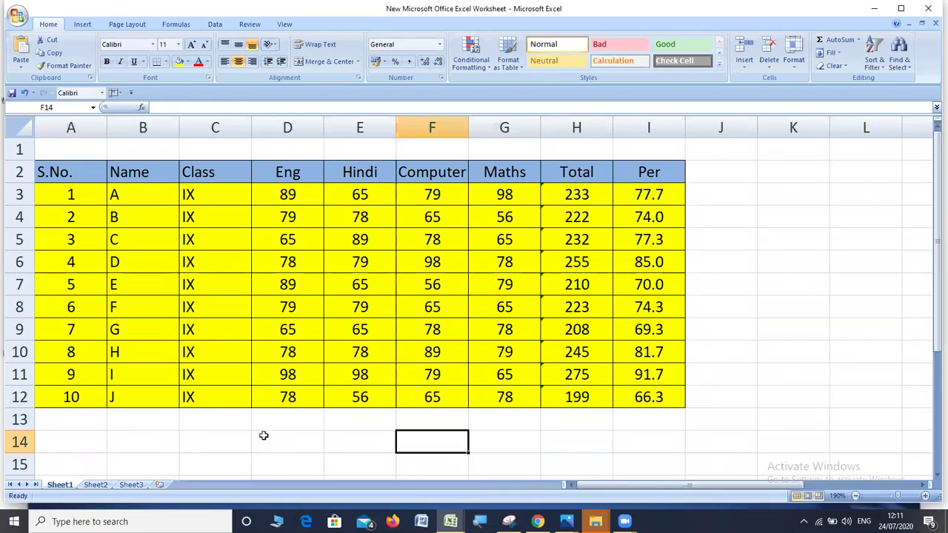
Enter =MAX(D3:D12) in D14, giving the top Eng mark of 98, and verify its range.
click(285, 436)
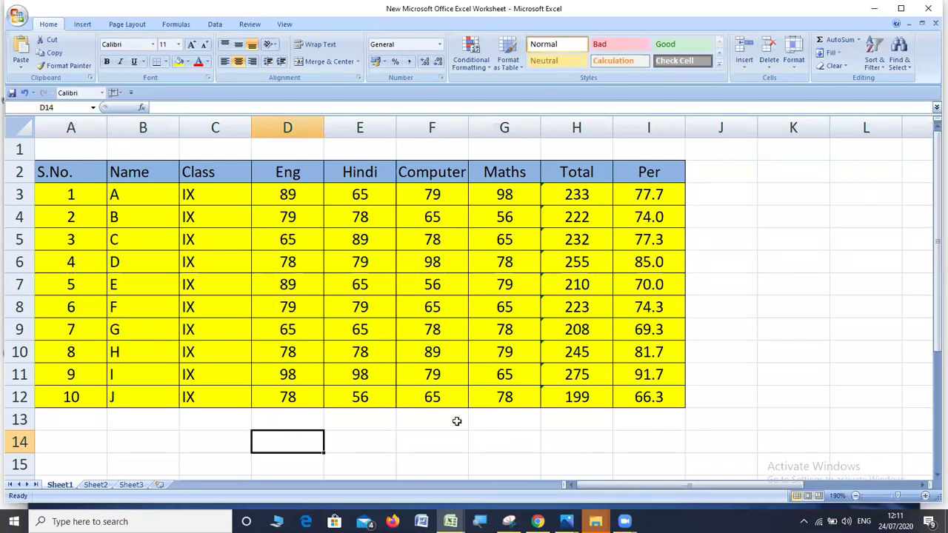
text(=m)
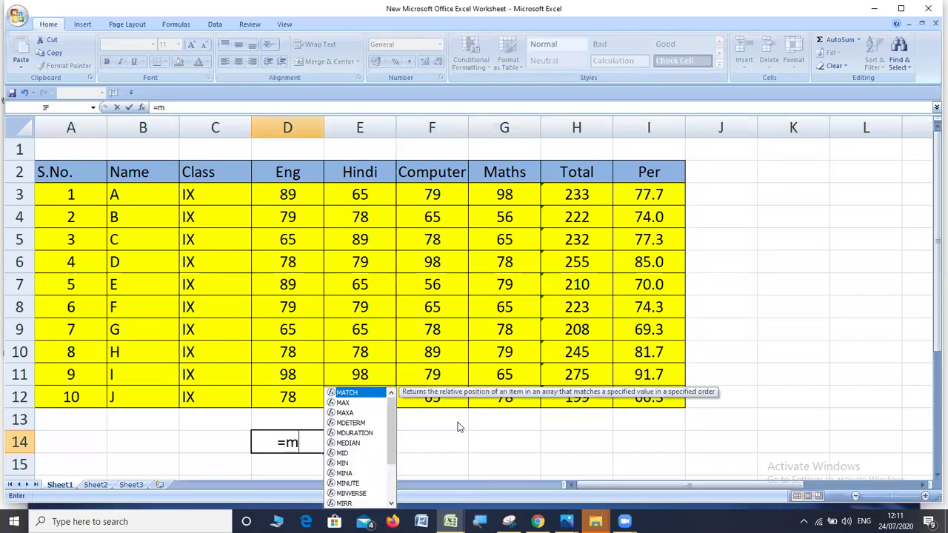
text(ax)
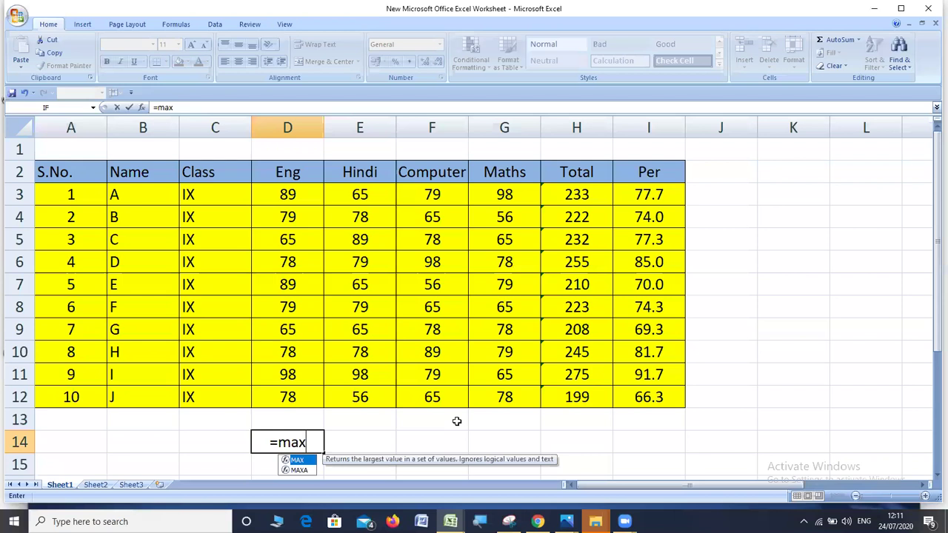
text(()
drag(297, 186, 296, 398)
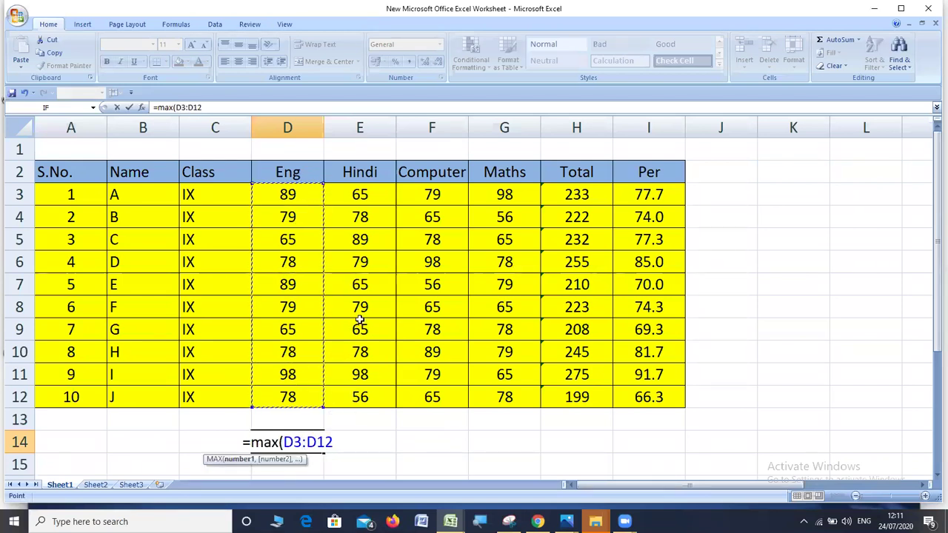
text())
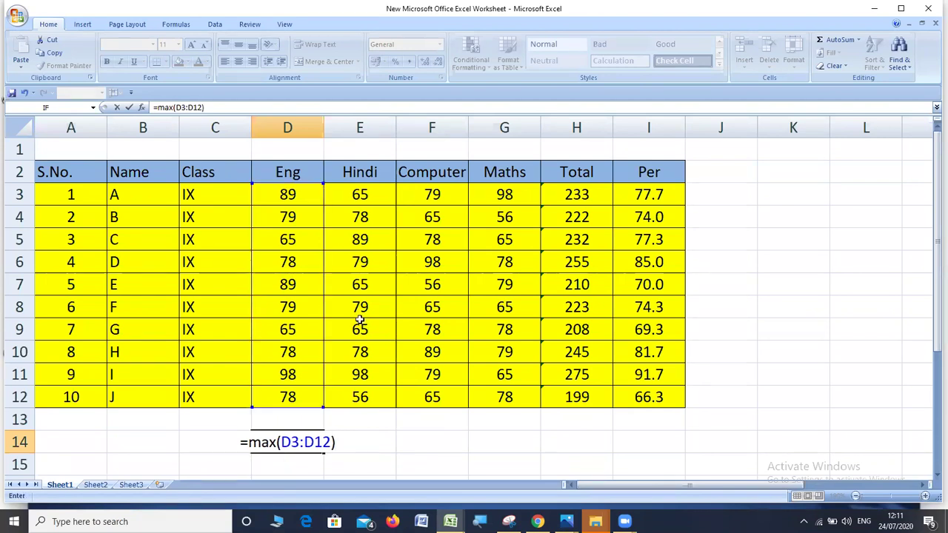
key(Return)
click(296, 447)
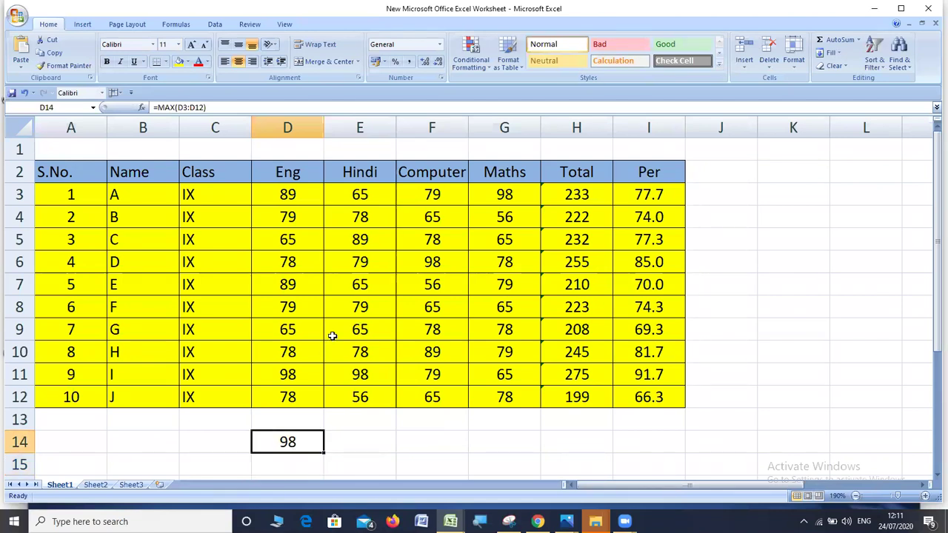
drag(304, 192, 295, 397)
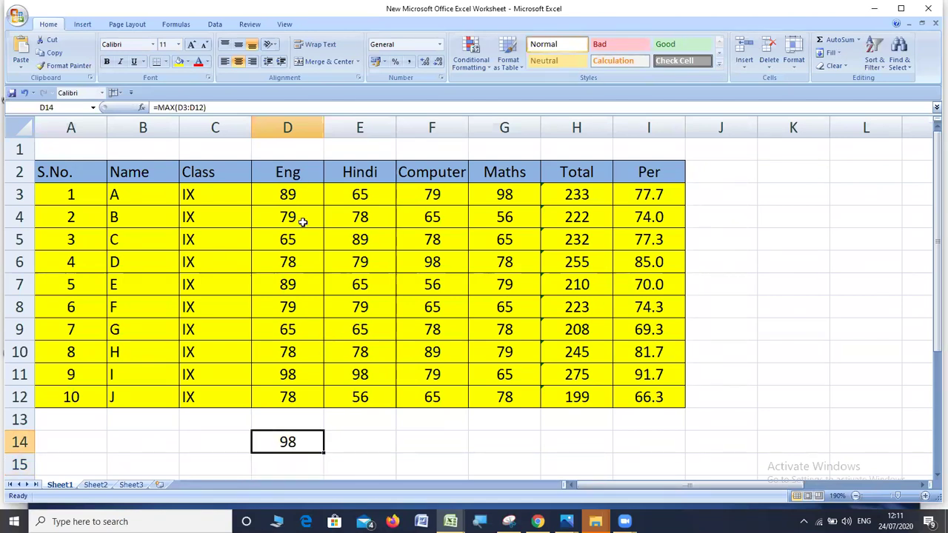
click(348, 437)
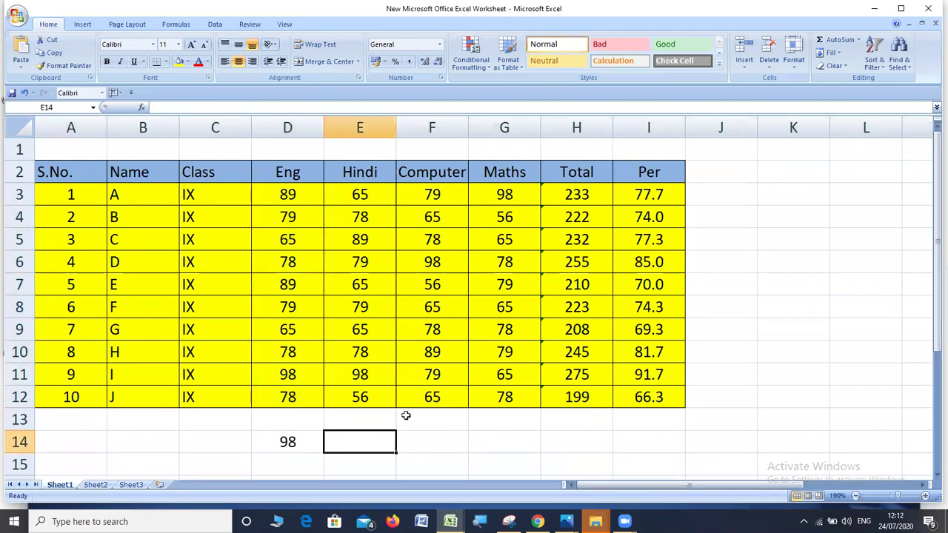
Label cell C14 as Max.
click(295, 436)
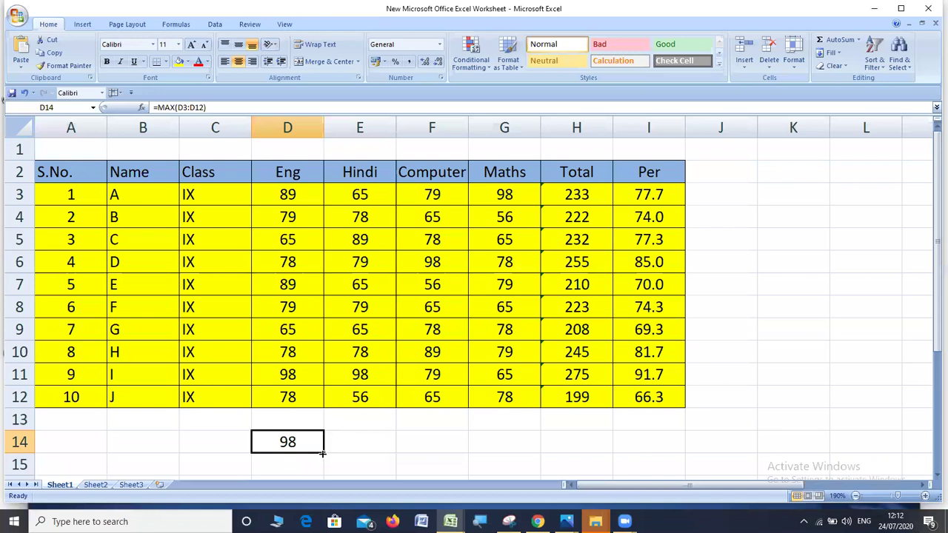
click(222, 439)
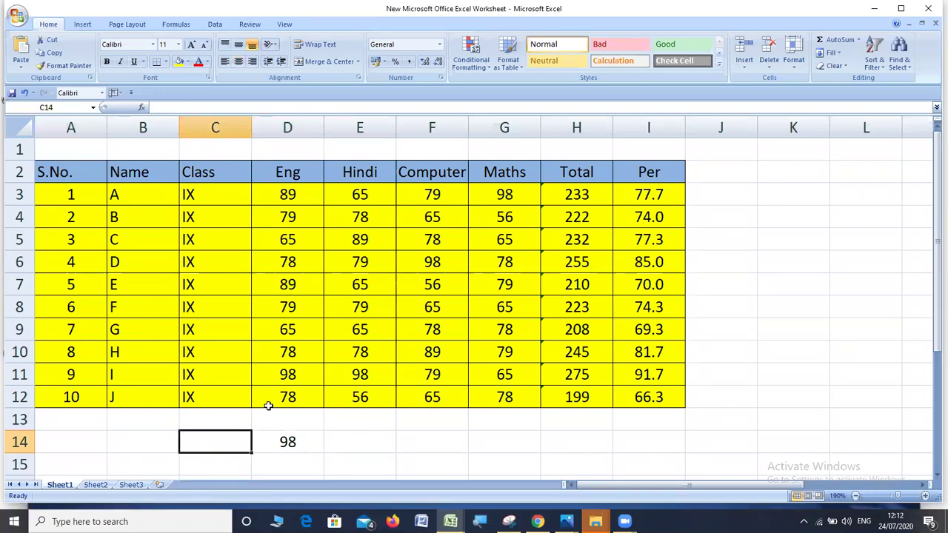
text(Max)
key(Return)
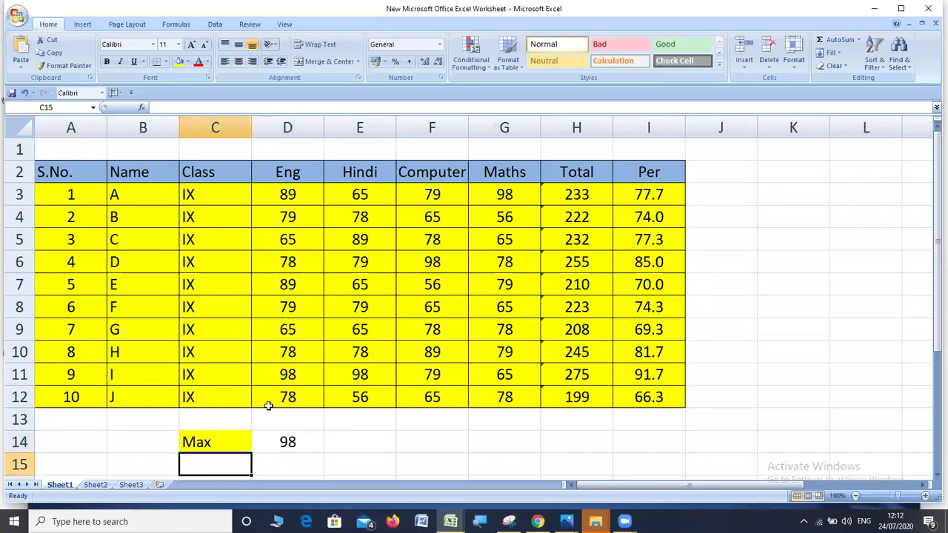
key(Up)
key(Right)
key(Right)
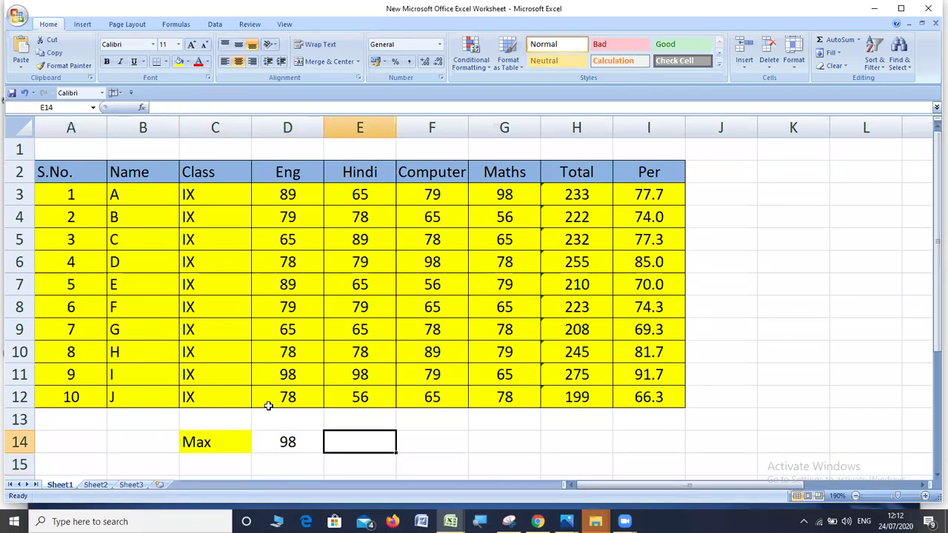
Fill the MAX formula from D14 across to I14 and trim the Per maximum to 91.7.
click(309, 447)
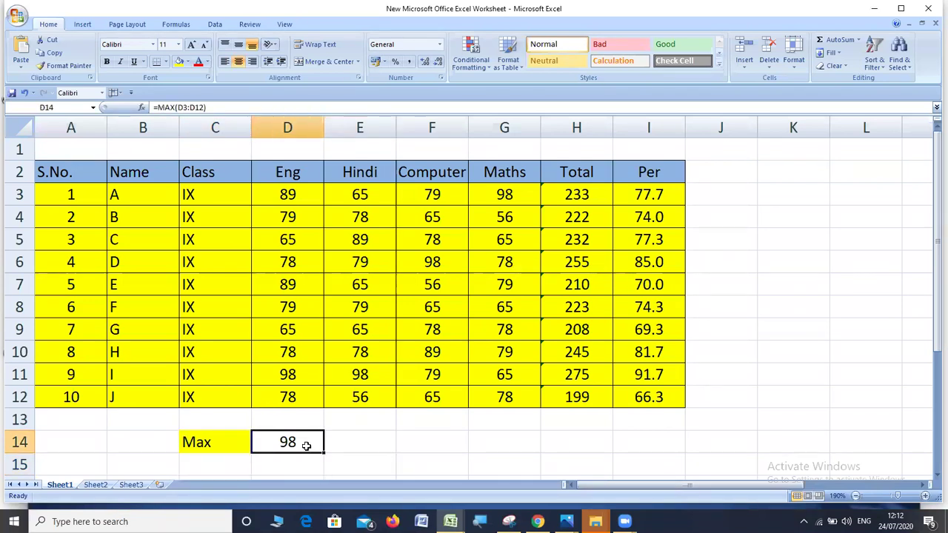
drag(325, 455, 657, 467)
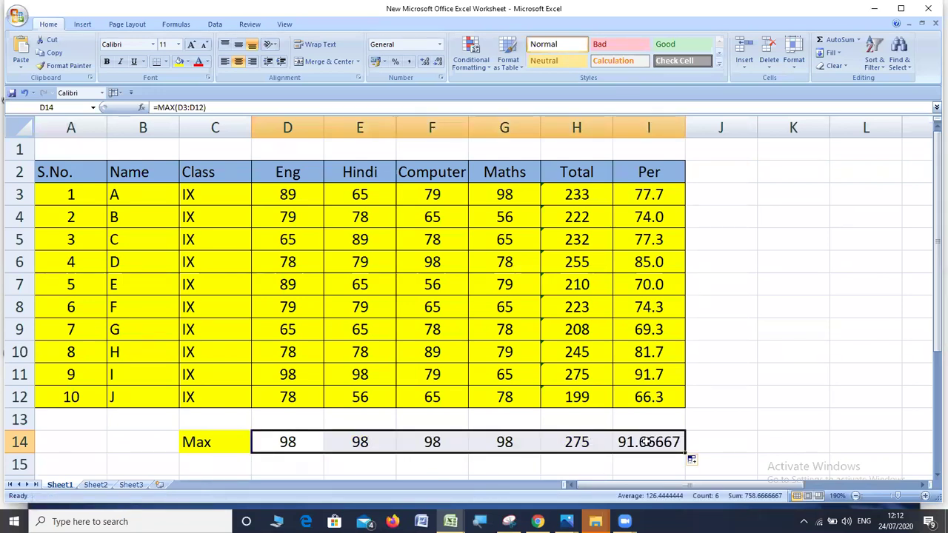
click(644, 442)
click(438, 62)
click(438, 62)
click(438, 63)
click(437, 63)
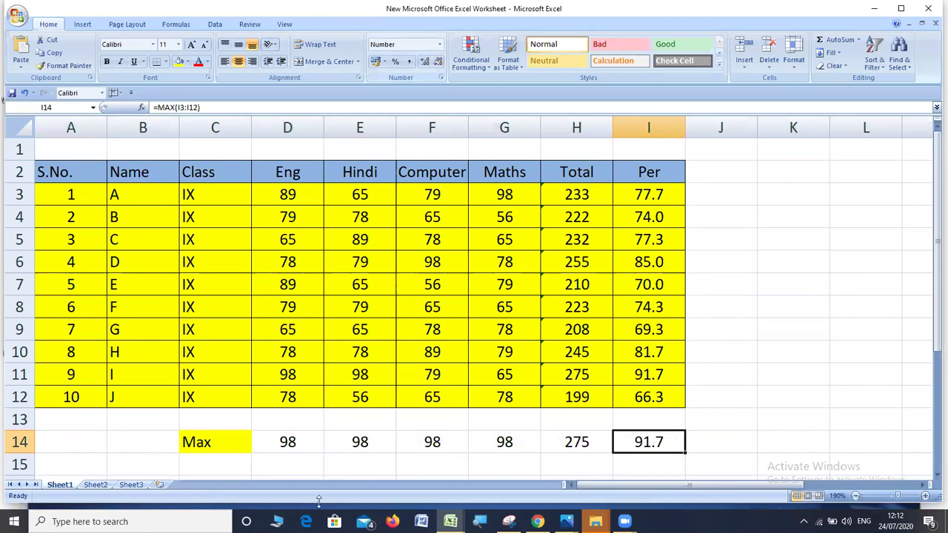
Check the Max formulas for the Eng, Hindi, Computer and Maths columns.
click(291, 442)
click(374, 443)
click(415, 443)
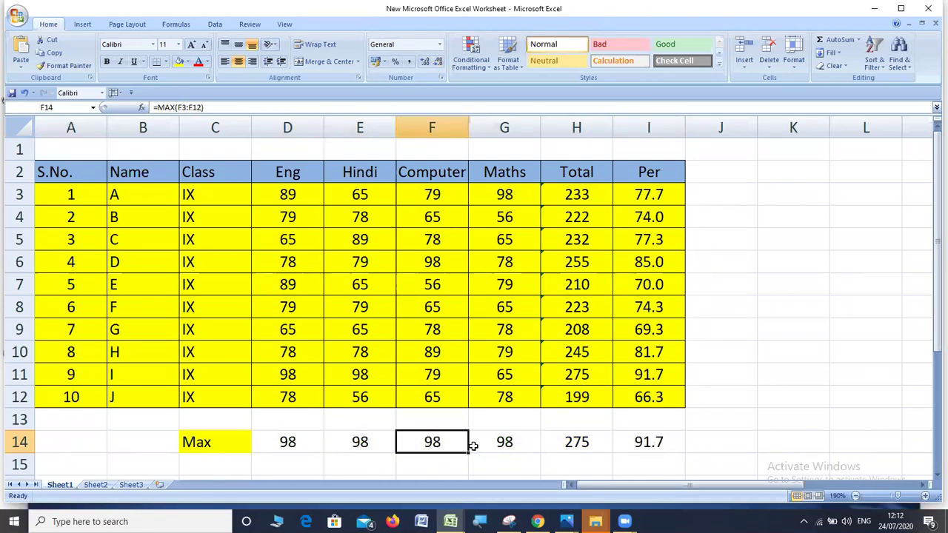
click(498, 445)
Change student A's Maths mark in G3 to 99 and confirm the Maths maximum becomes 99.
click(512, 195)
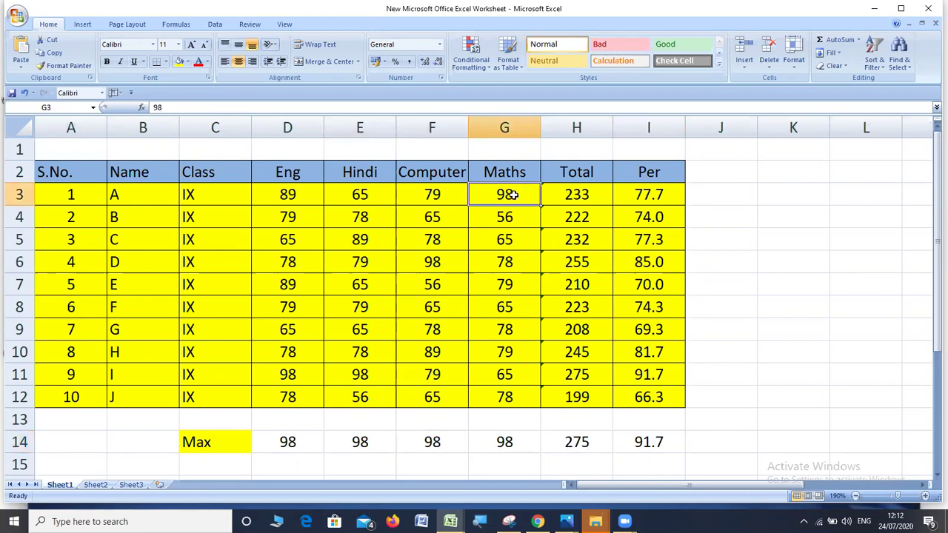
text(99)
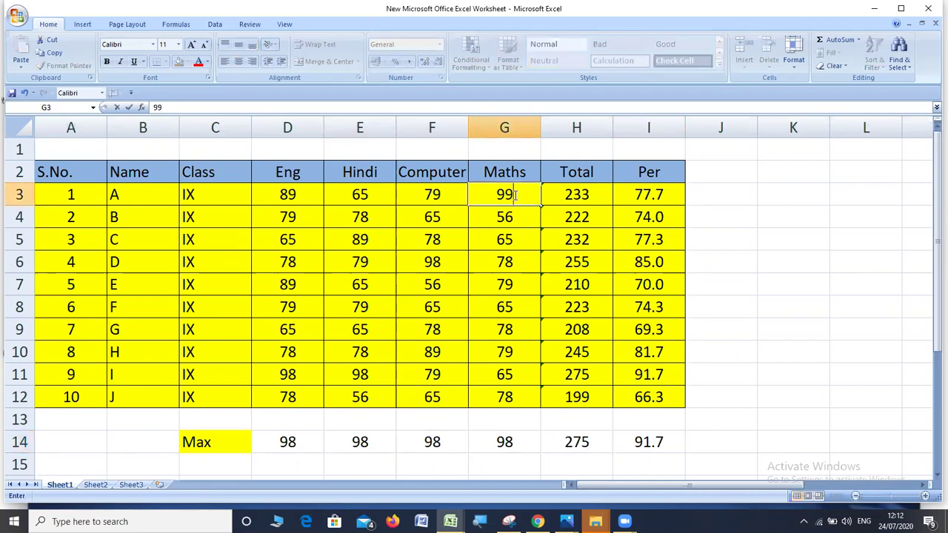
key(Return)
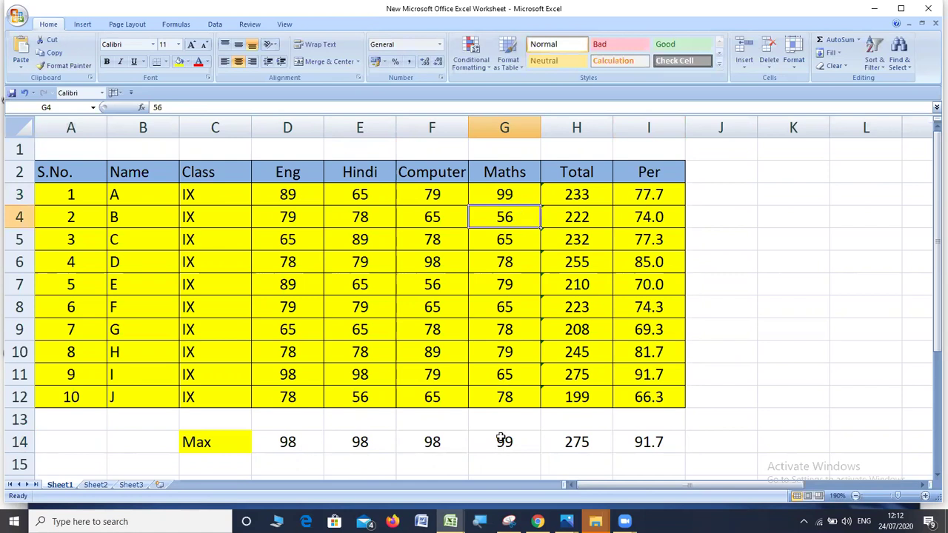
click(501, 440)
click(579, 440)
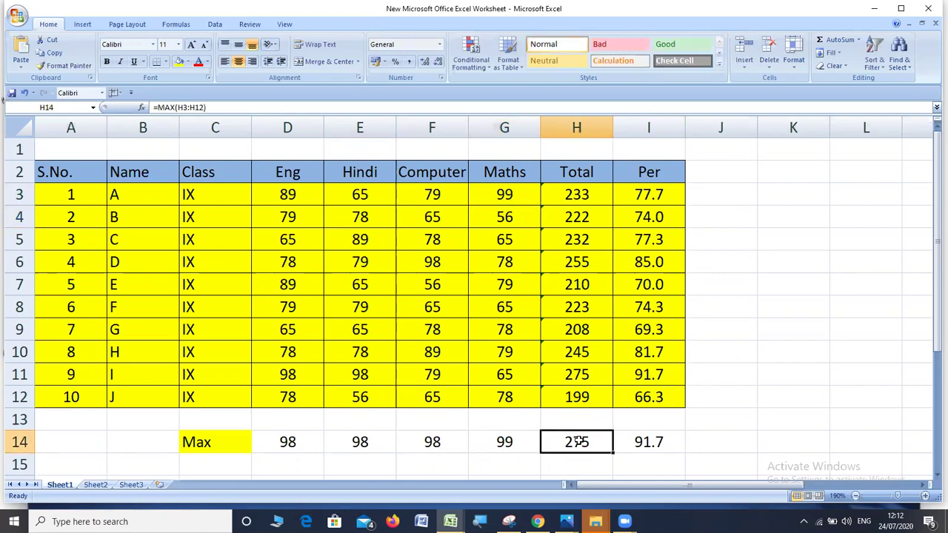
click(660, 450)
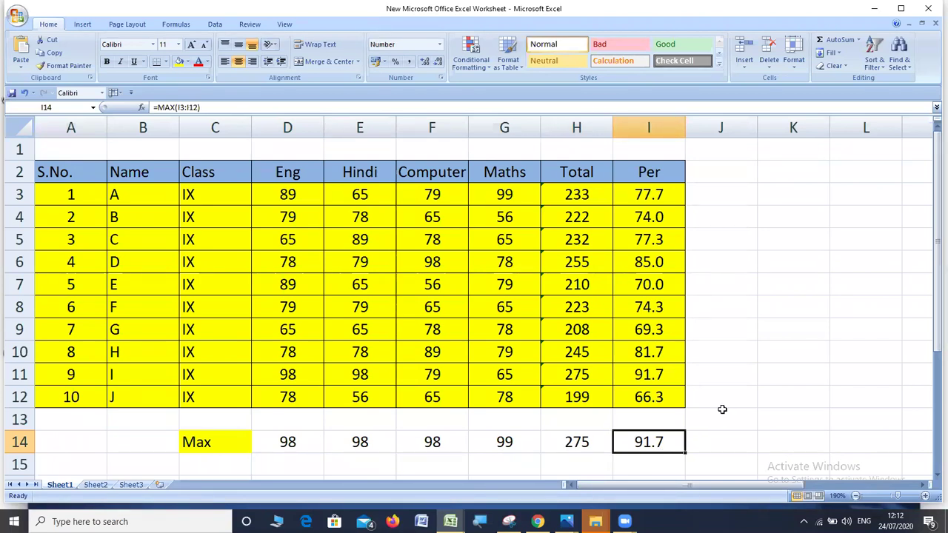
click(207, 464)
Label C15 as Min and enter =MIN(D3:D12) in D15.
text(Min)
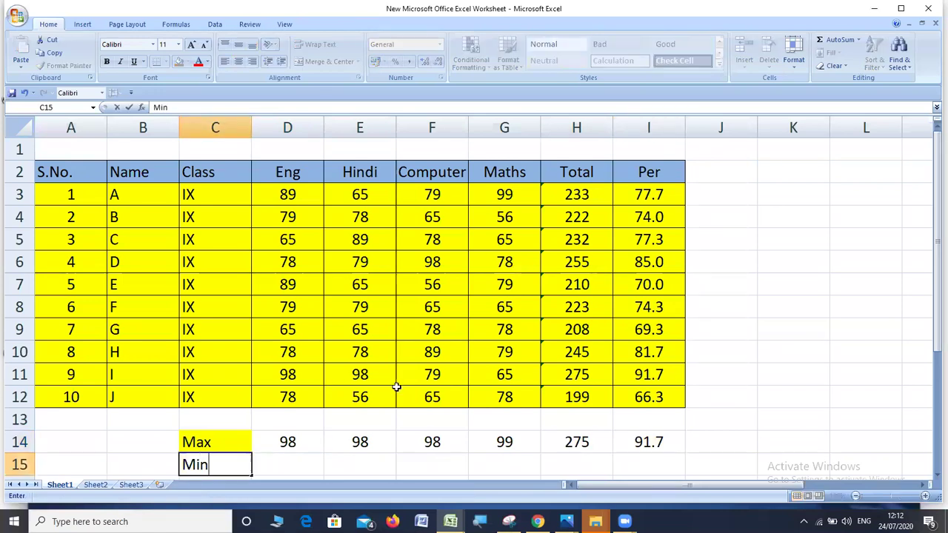
key(Tab)
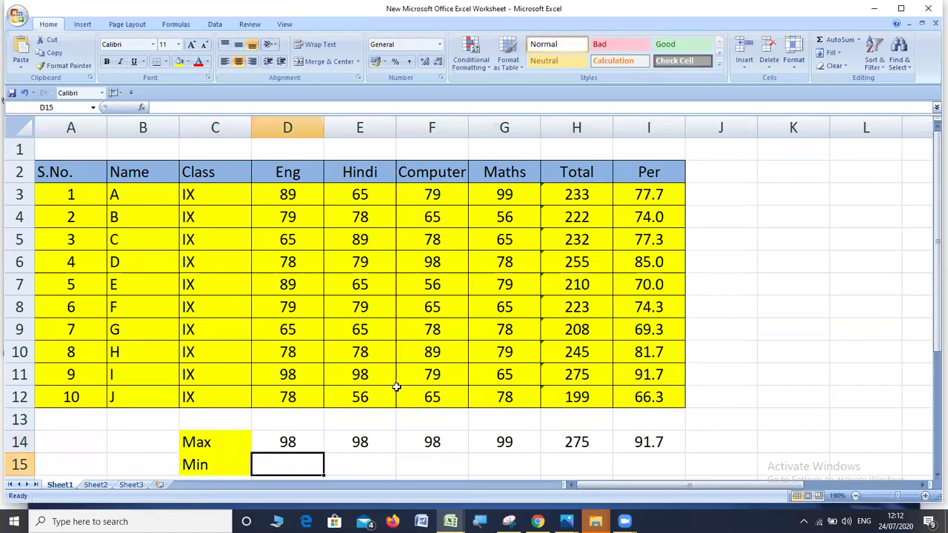
text(=min)
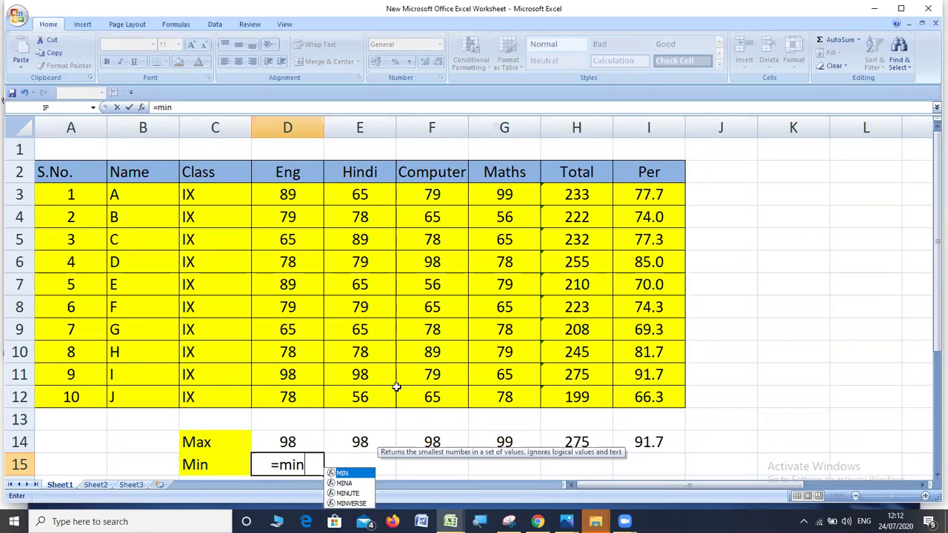
text(()
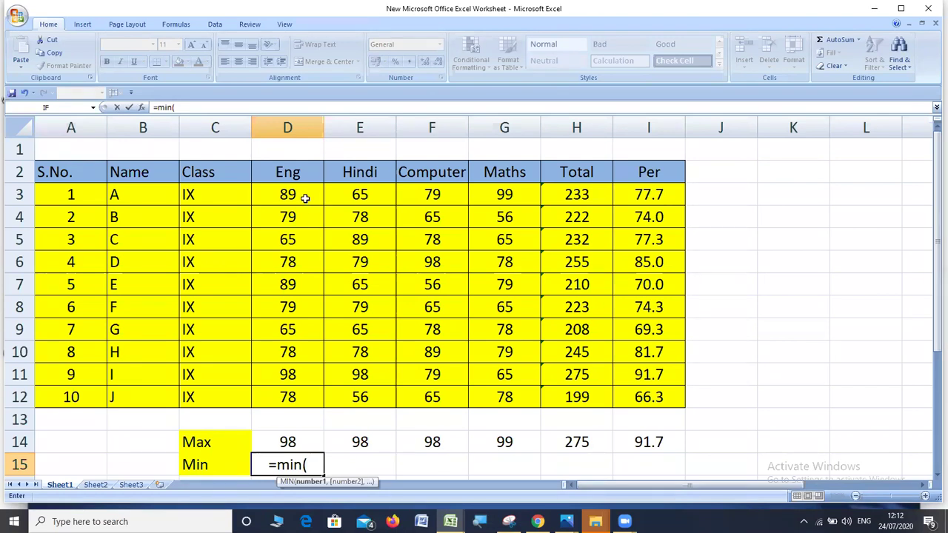
drag(306, 197, 306, 397)
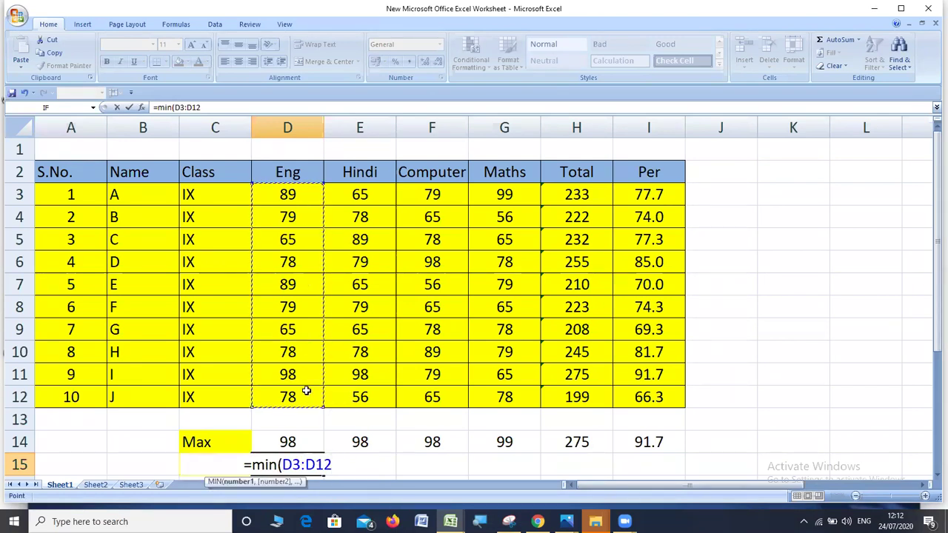
text())
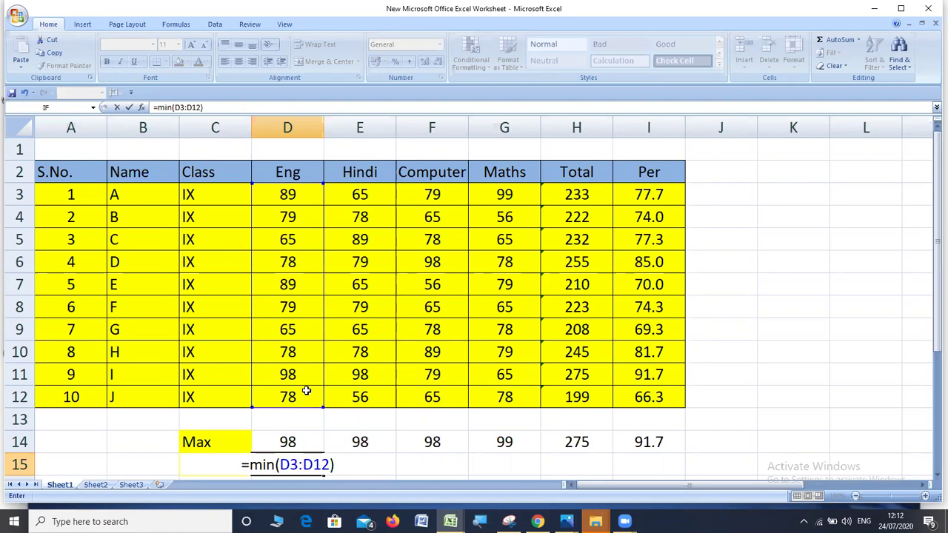
key(Return)
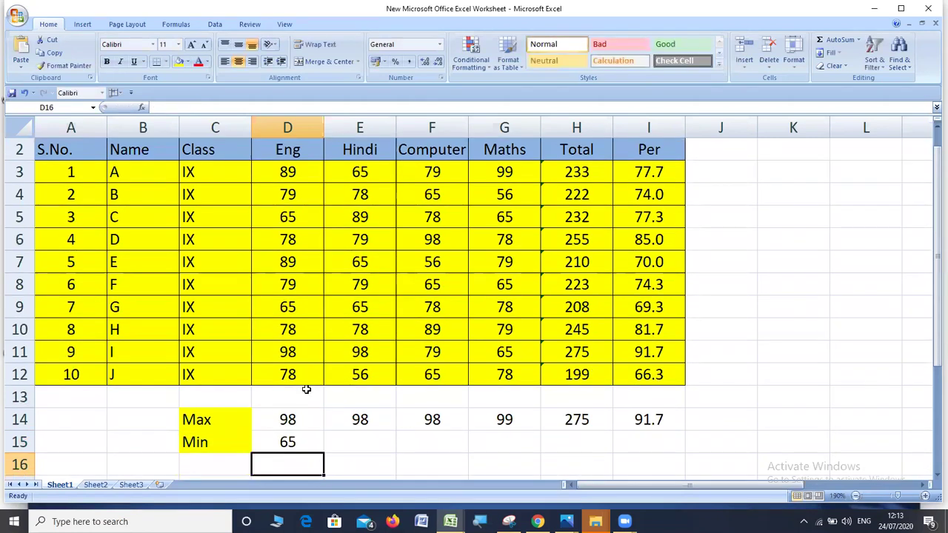
click(310, 443)
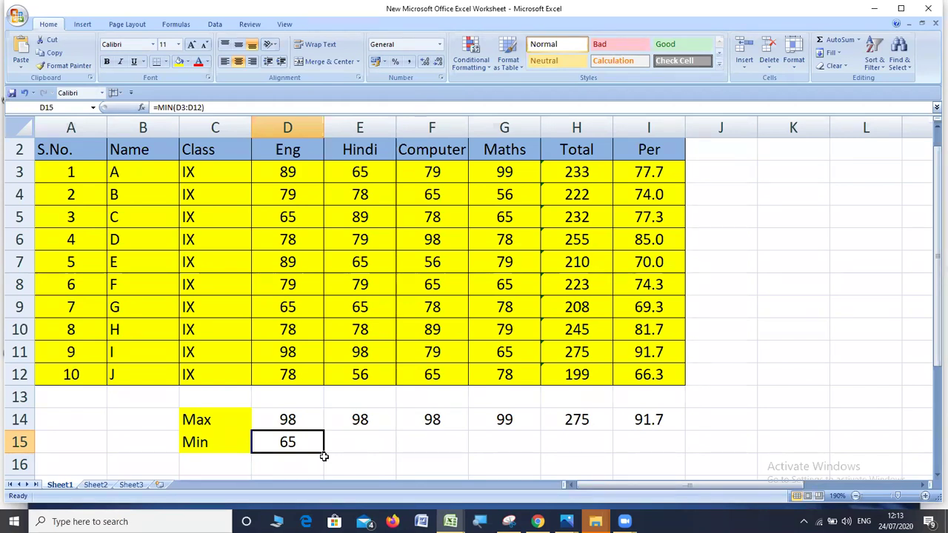
Fill the MIN formula across to I15 and trim the Per minimum to 66.3.
mouse_move(324, 453)
mouse_down()
mouse_move(625, 473)
mouse_move(667, 448)
mouse_up()
click(667, 444)
click(437, 61)
click(437, 62)
click(438, 62)
click(437, 62)
click(437, 62)
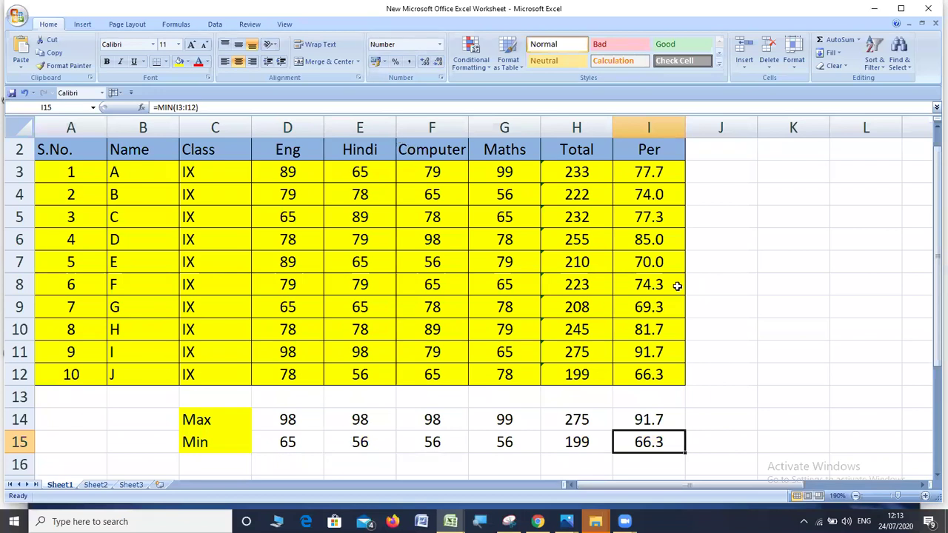
click(811, 231)
Enter =TODAY() in K6 so it shows 24/07/2020.
text(=)
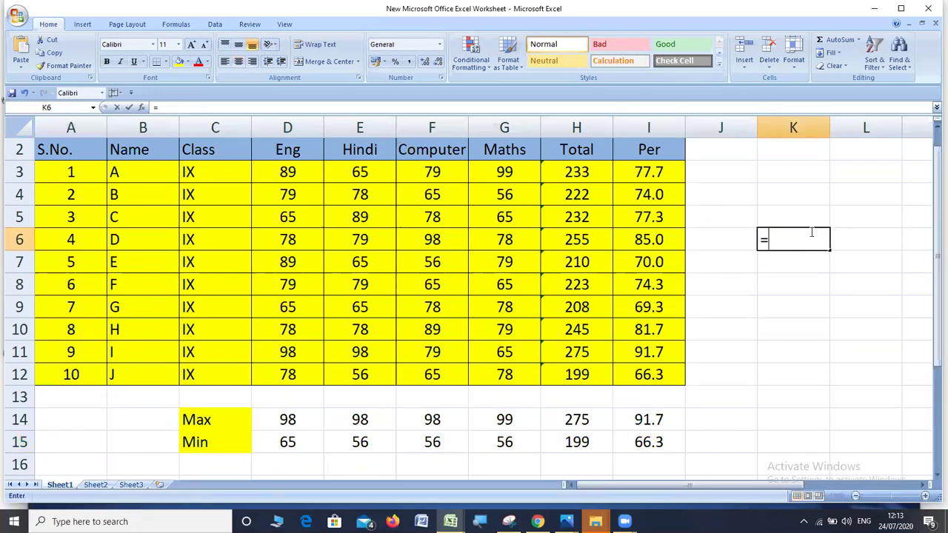
text(today)
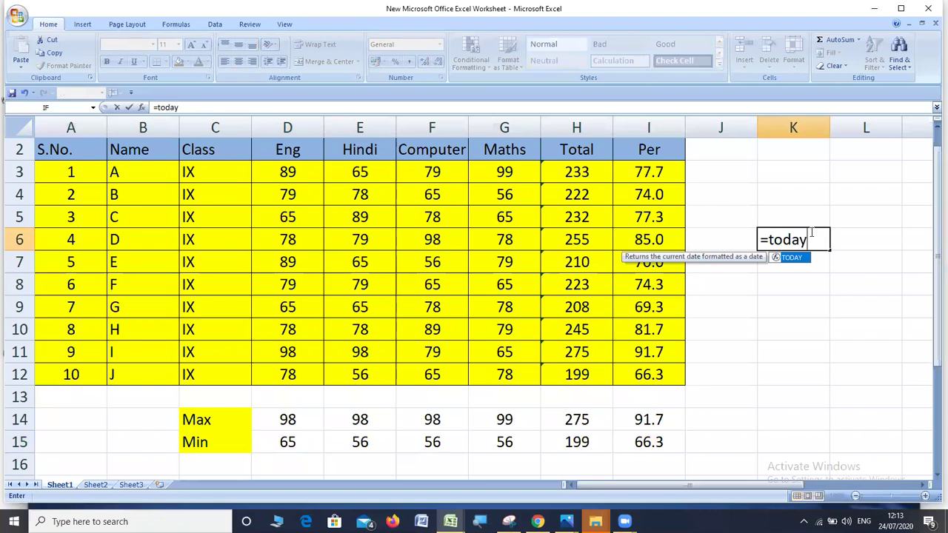
text(()
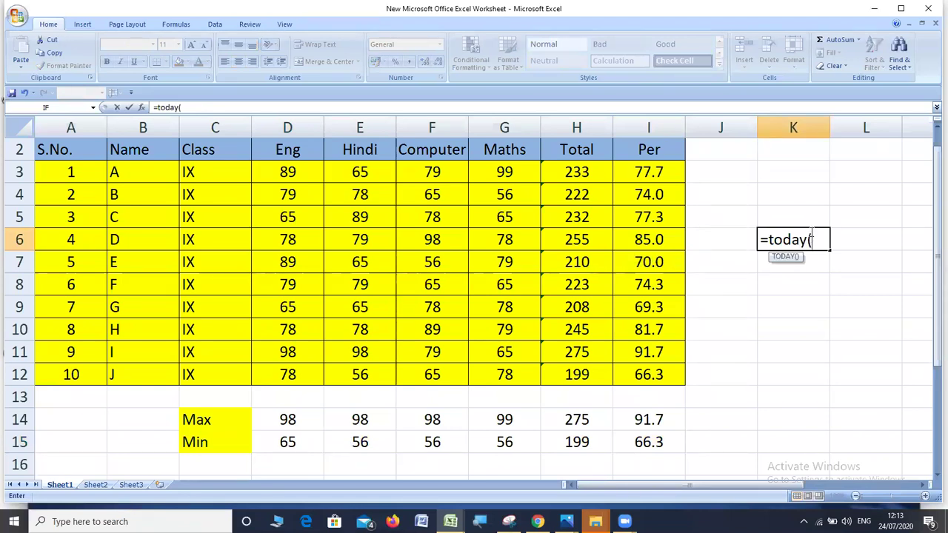
text())
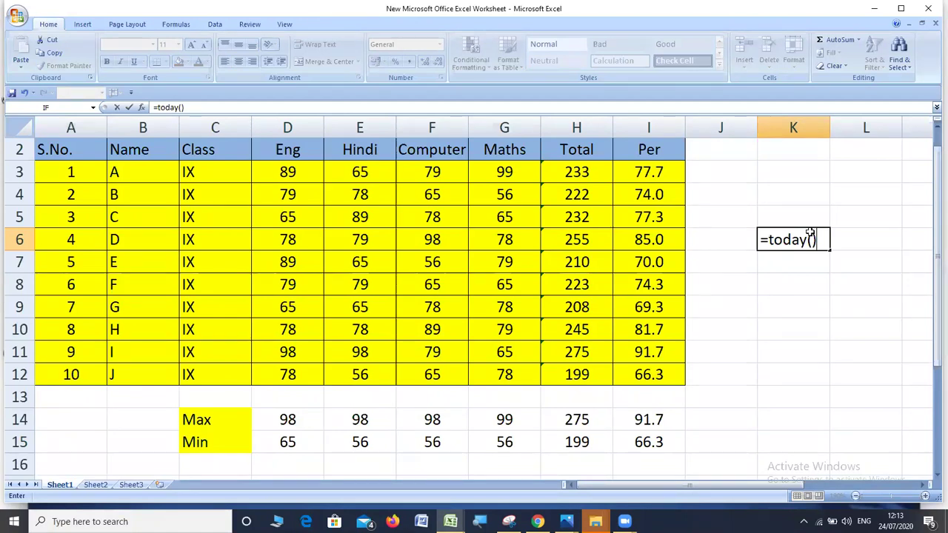
key(Return)
click(810, 232)
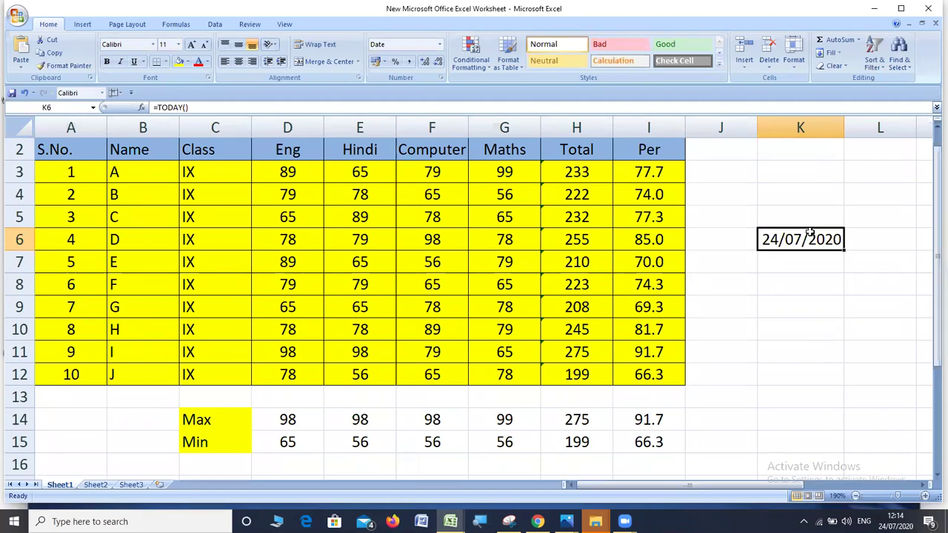
key(Return)
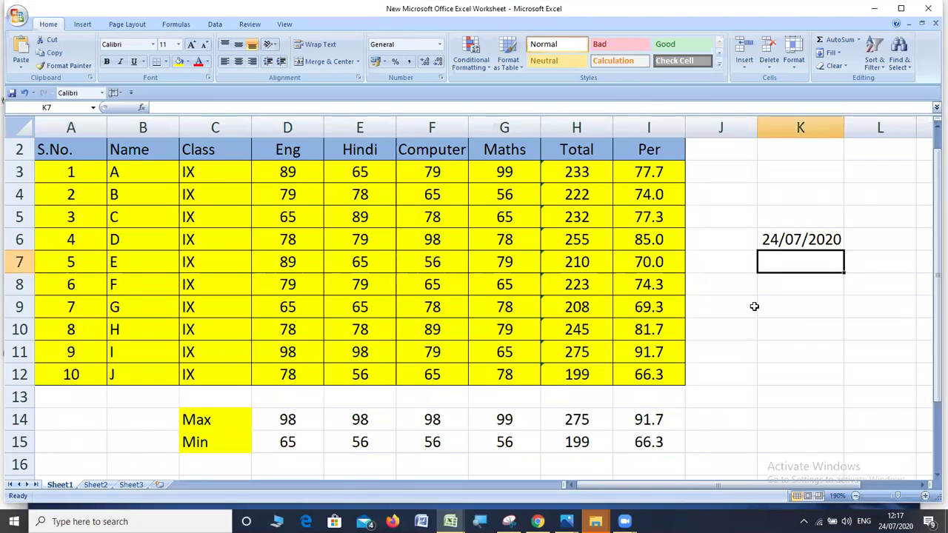
drag(932, 246, 932, 329)
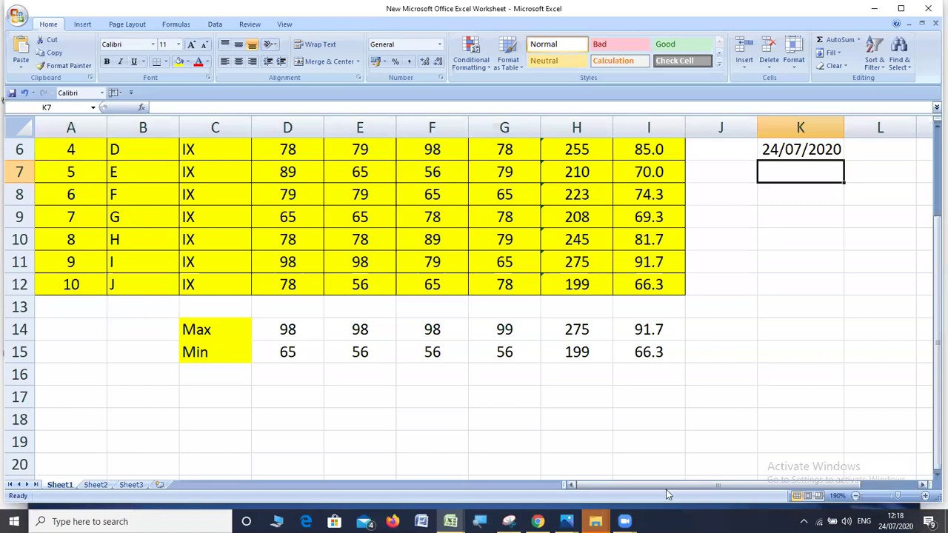
drag(663, 486, 658, 486)
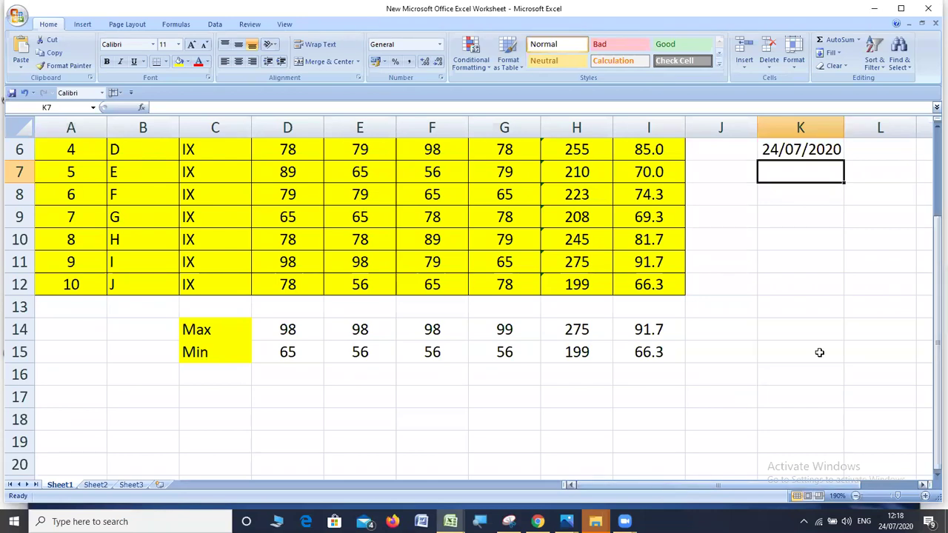
Delete the TODAY date from K6 and scroll back up the sheet.
click(815, 154)
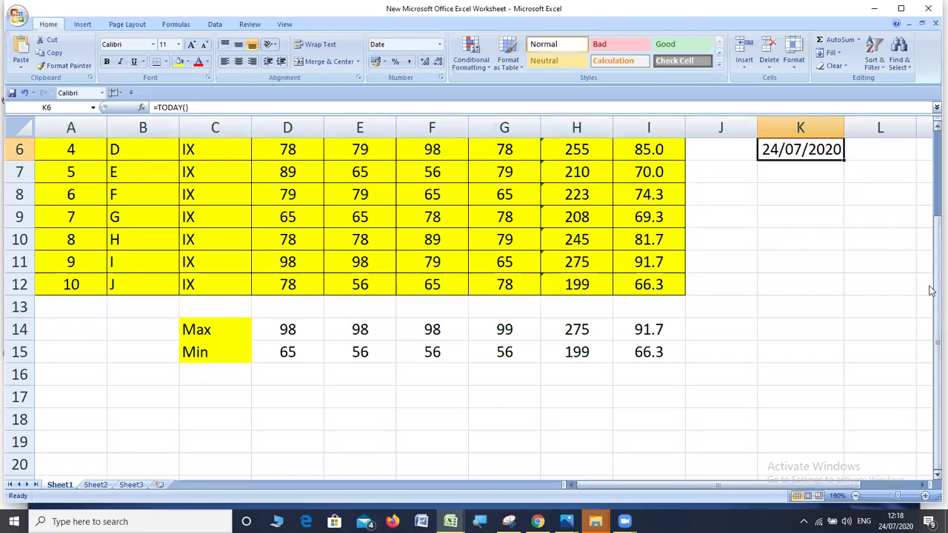
key(Delete)
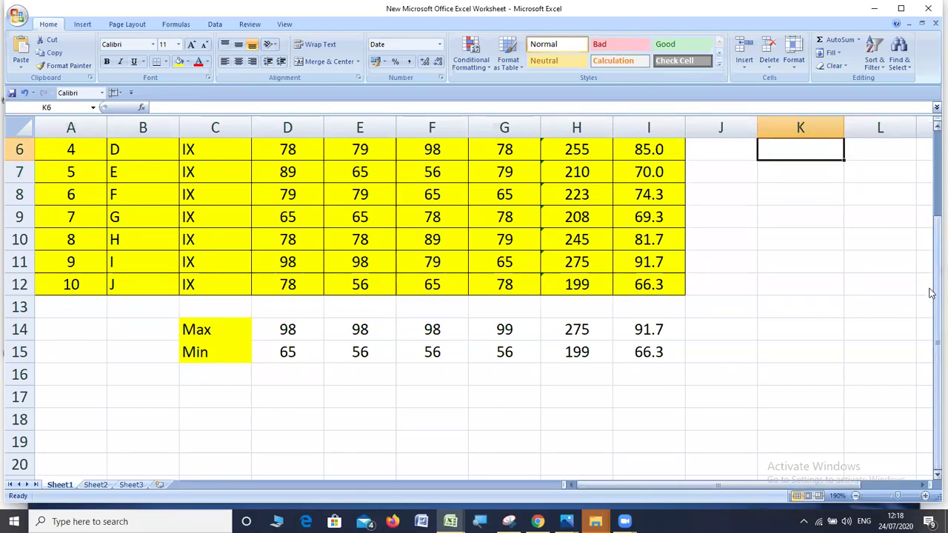
scroll(819, 277, up, 1)
scroll(819, 278, up, 1)
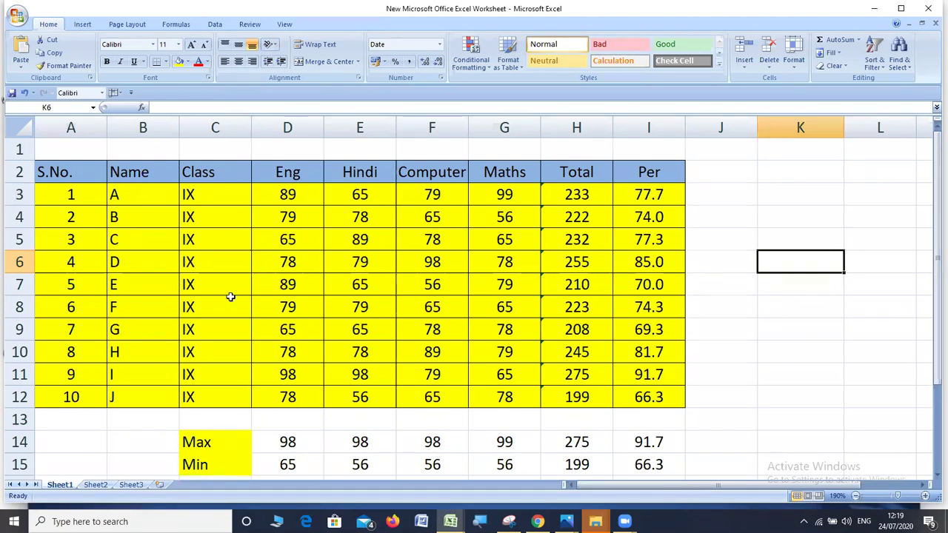
Enter VIII as the class for students G, H, I and J in C9:C12.
click(223, 331)
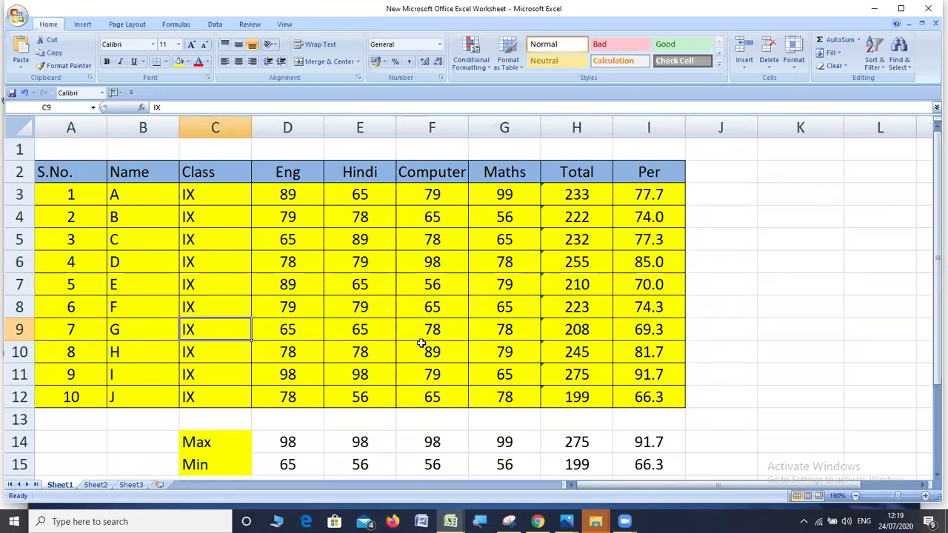
text(VIII)
key(Return)
text(VIII)
key(Return)
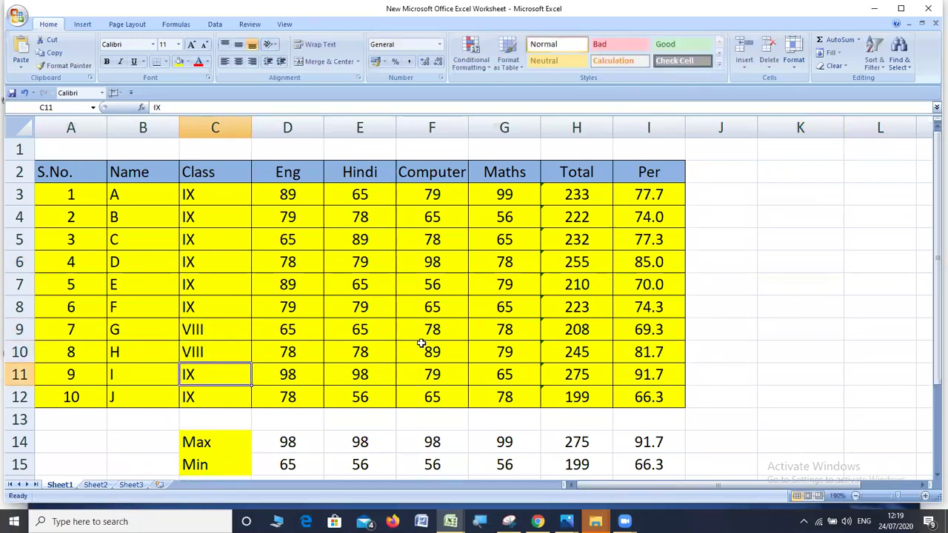
text(VIII)
key(Return)
text(V)
key(Return)
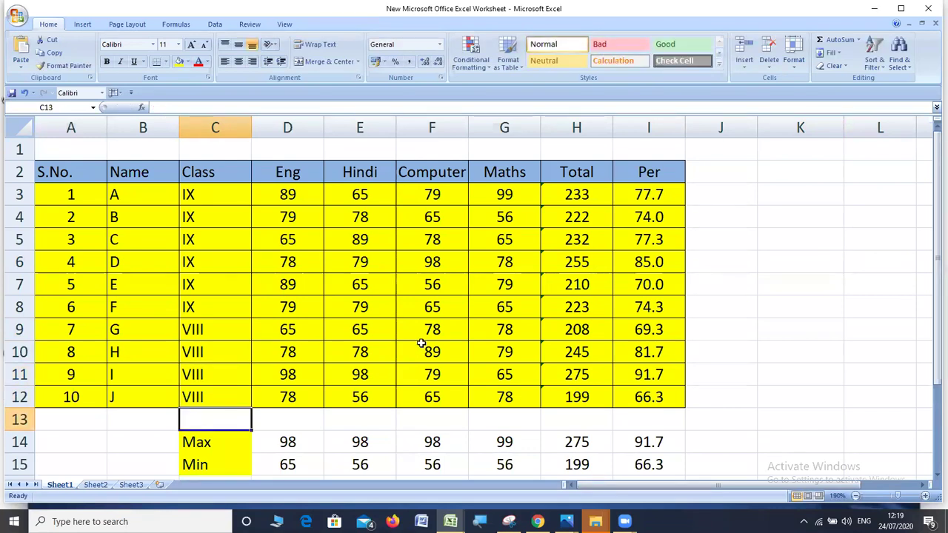
Select the four Class VIII cells C9:C12.
scroll(421, 343, down, 1)
scroll(421, 344, down, 4)
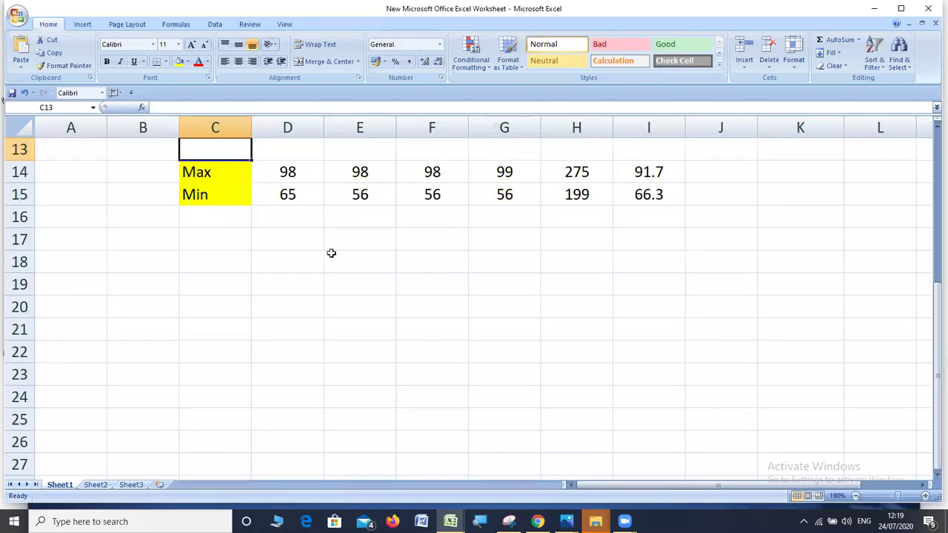
scroll(335, 296, up, 1)
scroll(275, 252, up, 3)
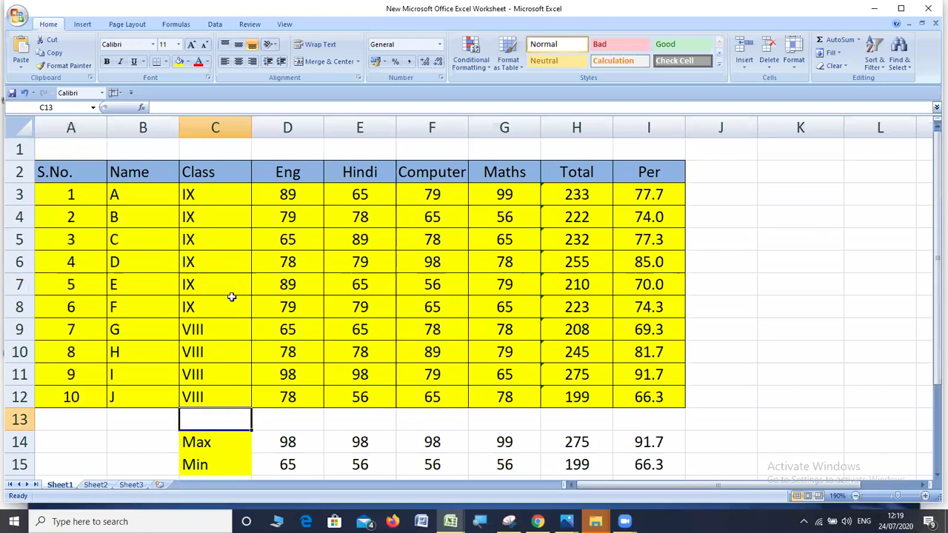
drag(232, 297, 223, 194)
drag(232, 334, 228, 394)
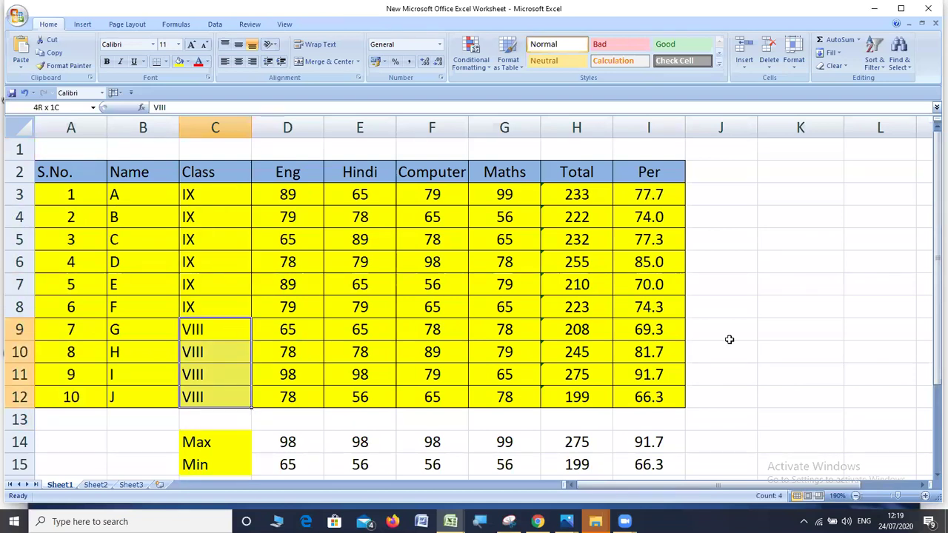
Select whole rows 3 through 12 holding the ten student records.
click(815, 330)
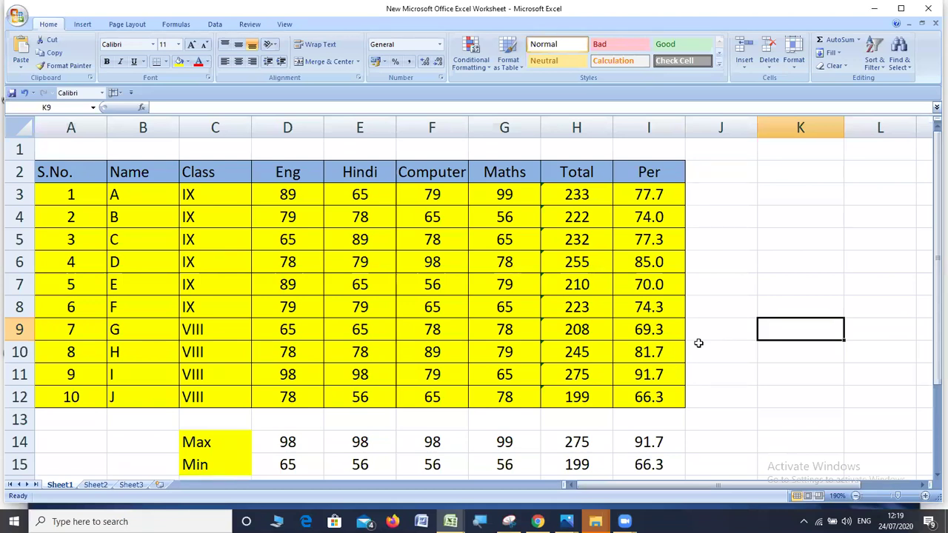
drag(19, 194, 20, 226)
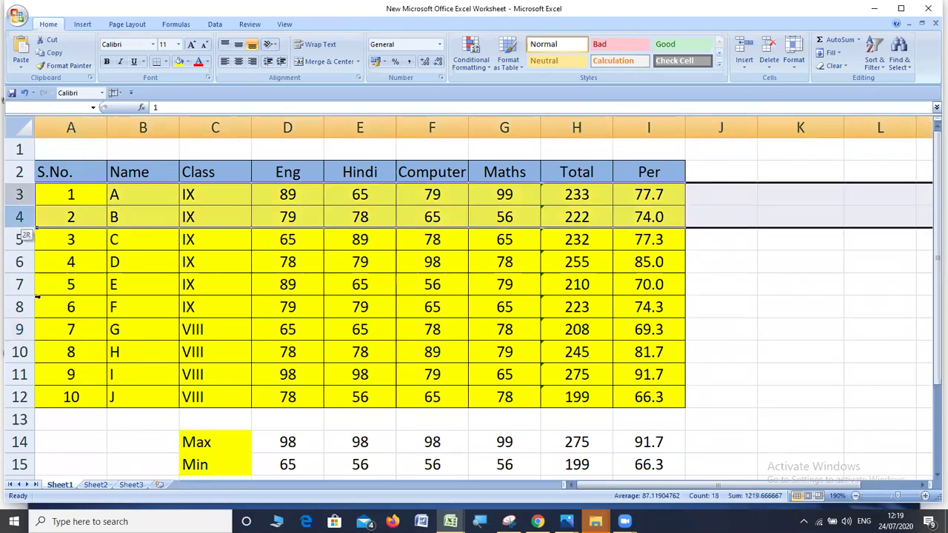
drag(37, 297, 59, 376)
click(173, 276)
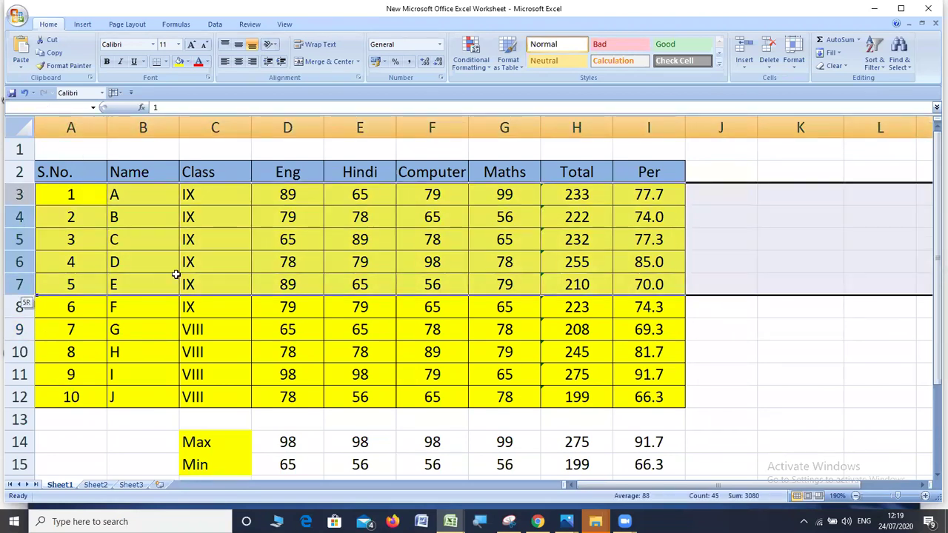
click(16, 194)
mouse_move(72, 194)
mouse_down()
mouse_move(614, 355)
mouse_move(643, 389)
mouse_up()
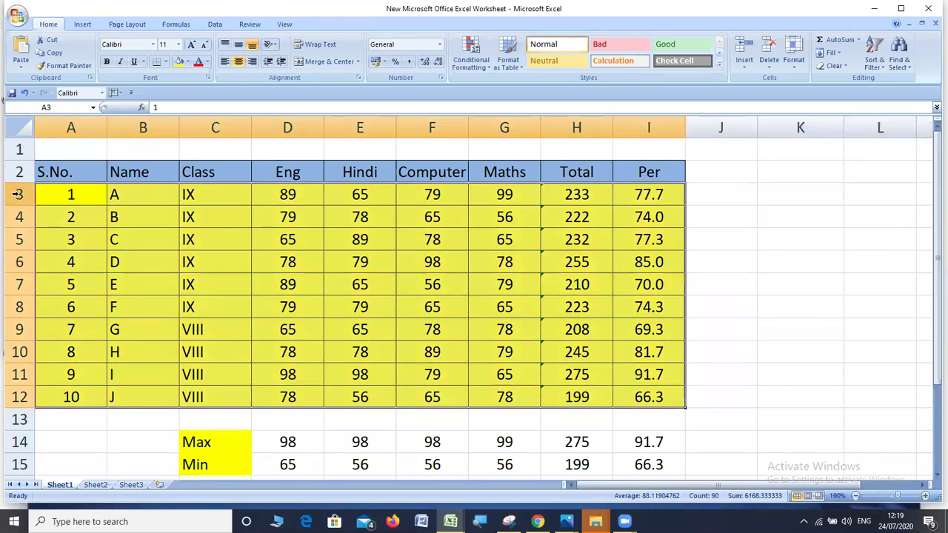
mouse_move(14, 194)
mouse_down()
mouse_move(10, 187)
mouse_move(25, 352)
mouse_up()
drag(34, 397, 36, 398)
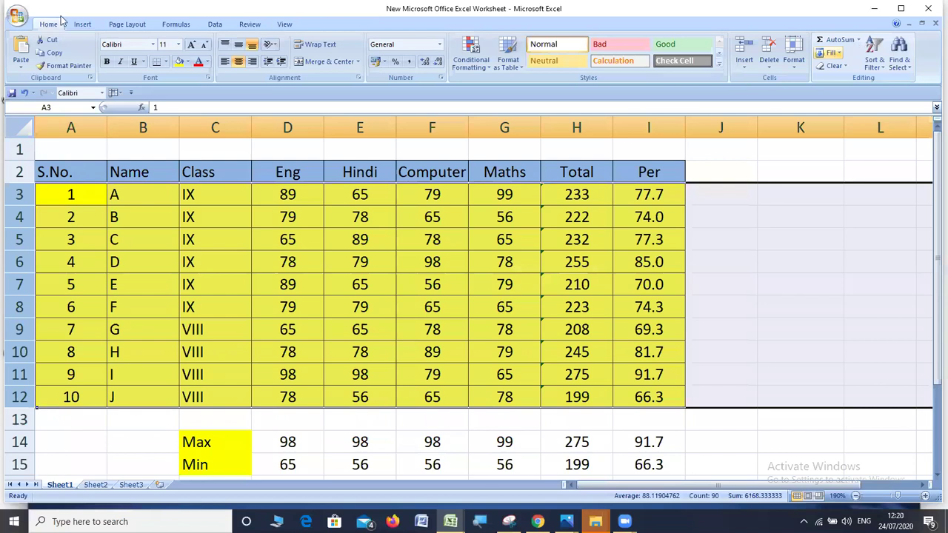
Open the Custom Sort dialog from the Sort & Filter menu.
click(883, 70)
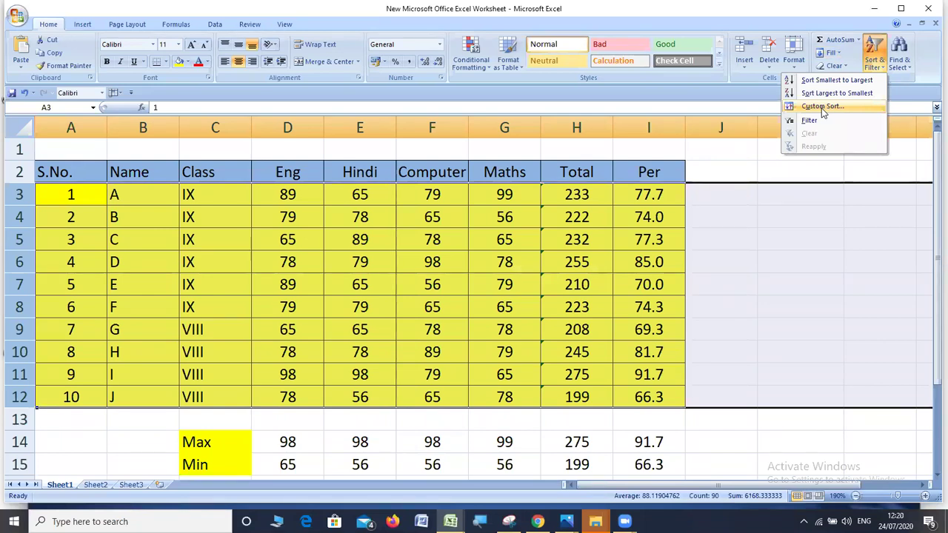
click(822, 109)
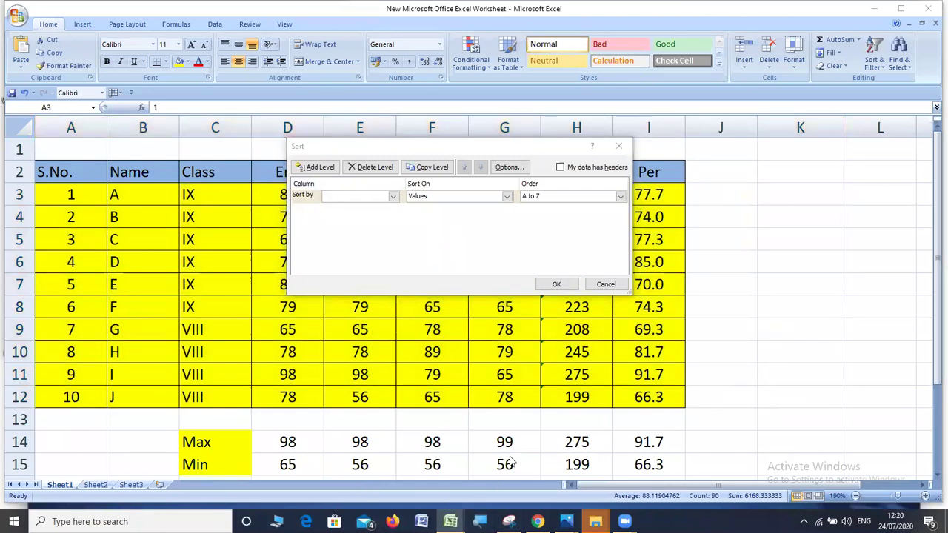
key(super+plus)
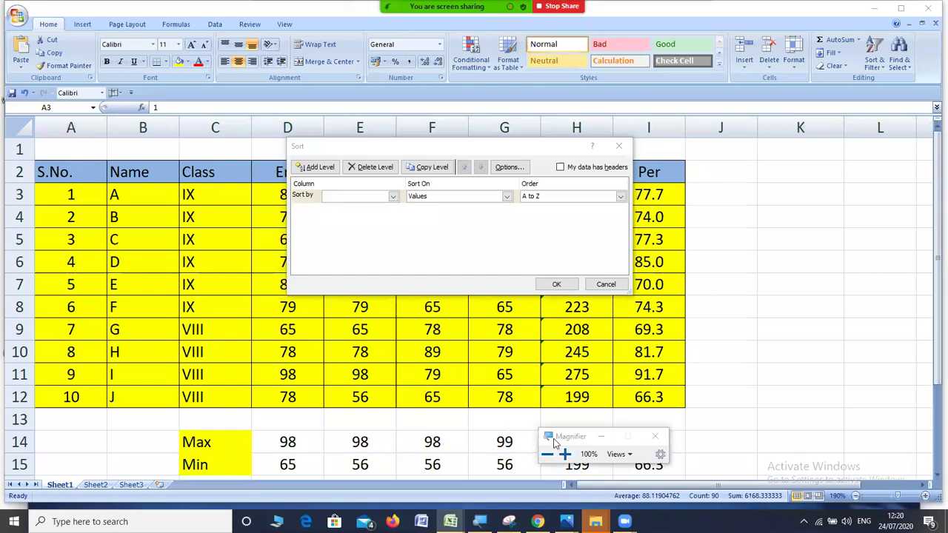
click(565, 454)
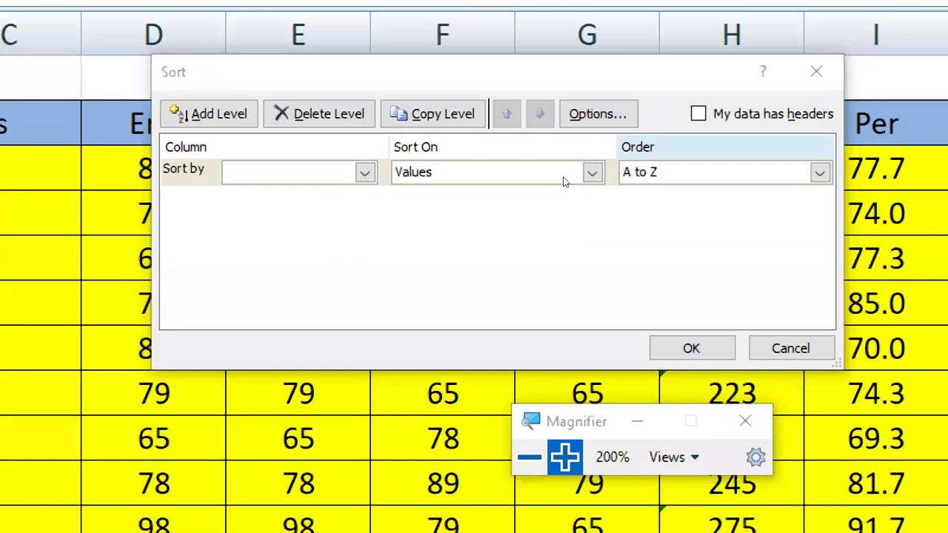
key(alt+h)
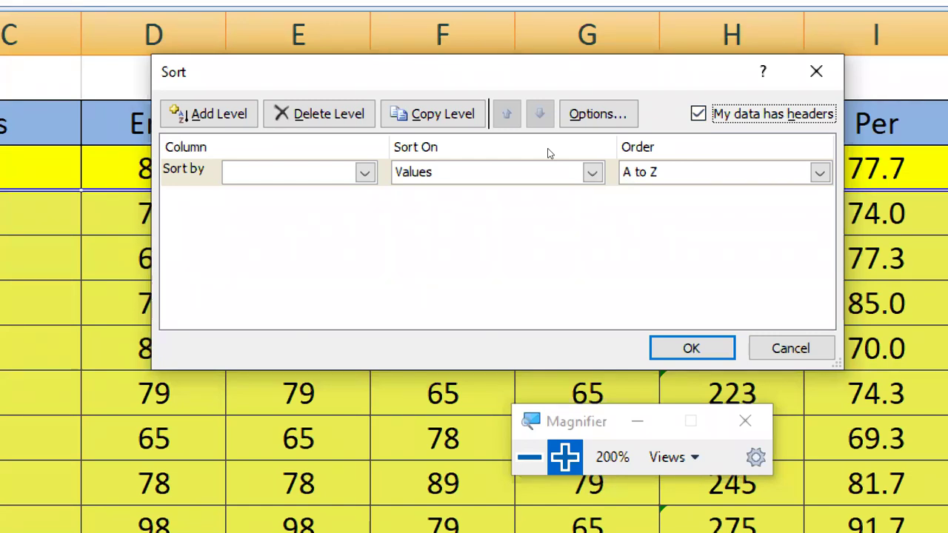
drag(549, 74, 545, 229)
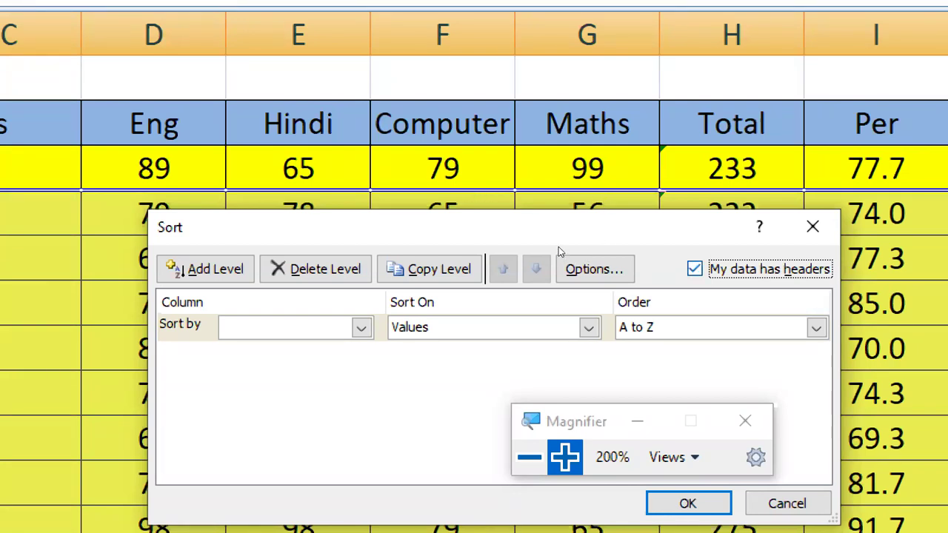
key(space)
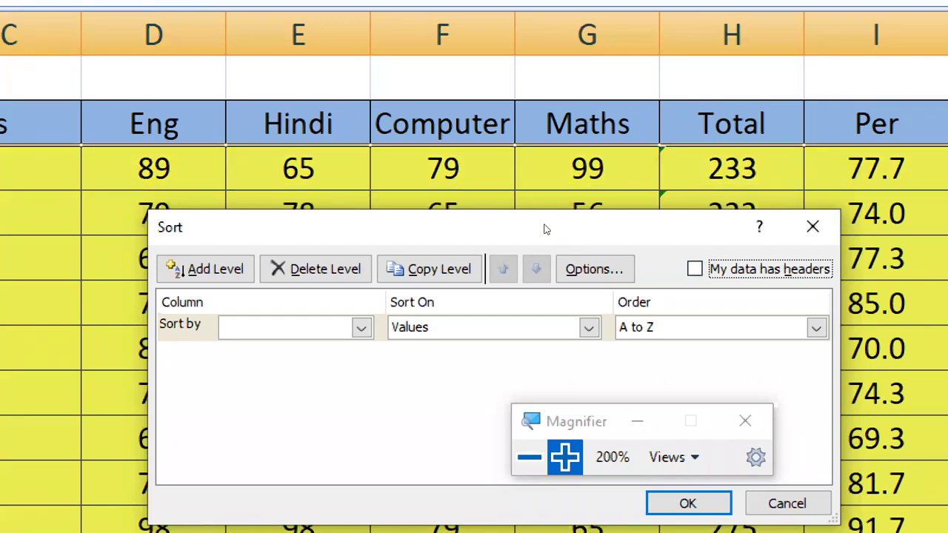
drag(546, 229, 551, 175)
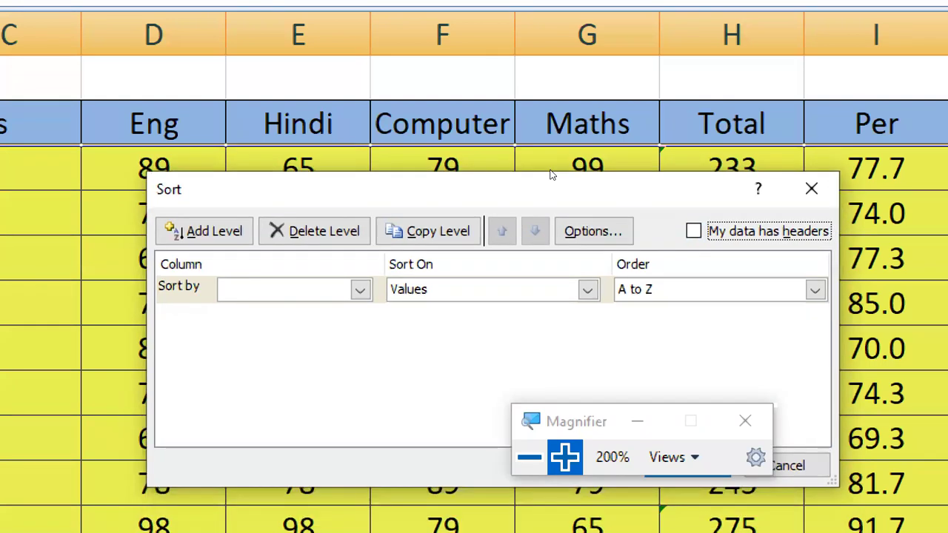
drag(406, 200, 428, 92)
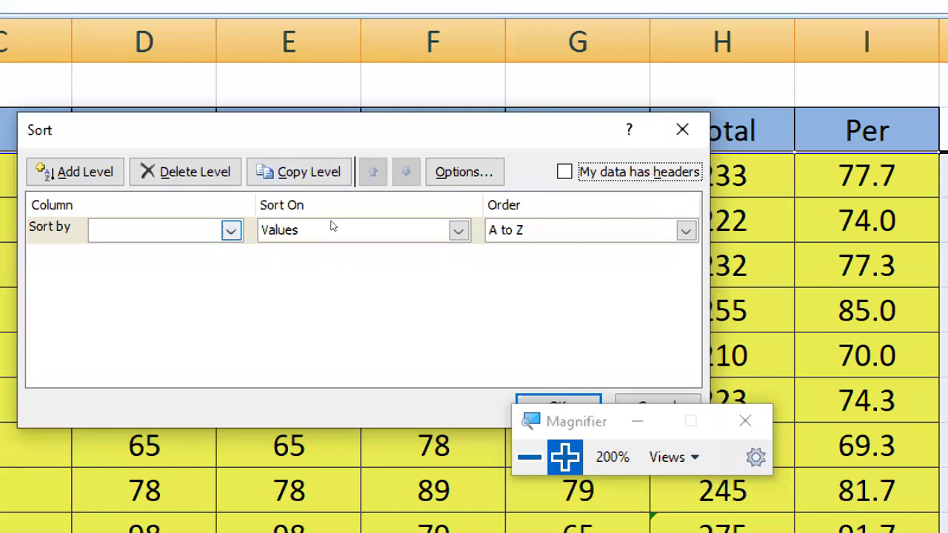
Choose Column I as the Sort by column, after briefly trying Column B.
key(alt+Down)
key(Down)
key(Down)
key(Down)
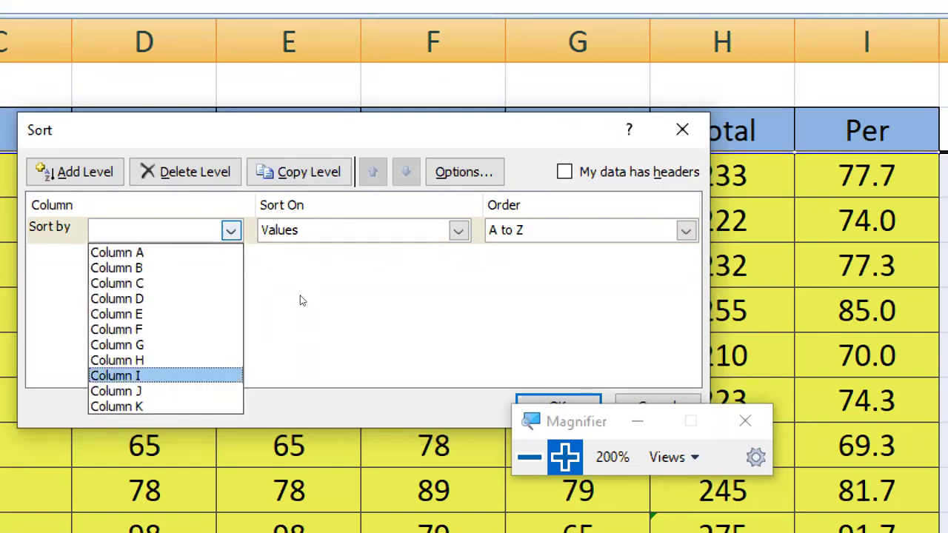
key(Return)
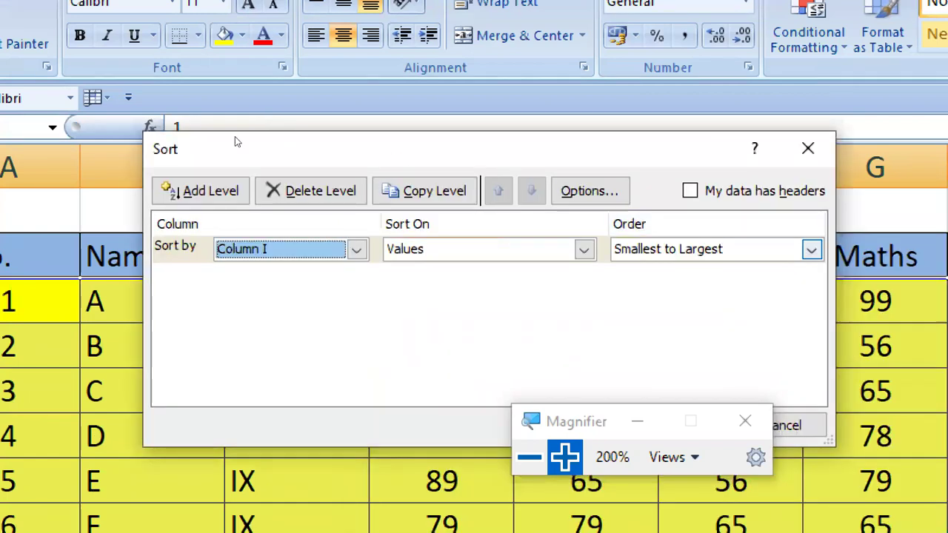
key(alt+Down)
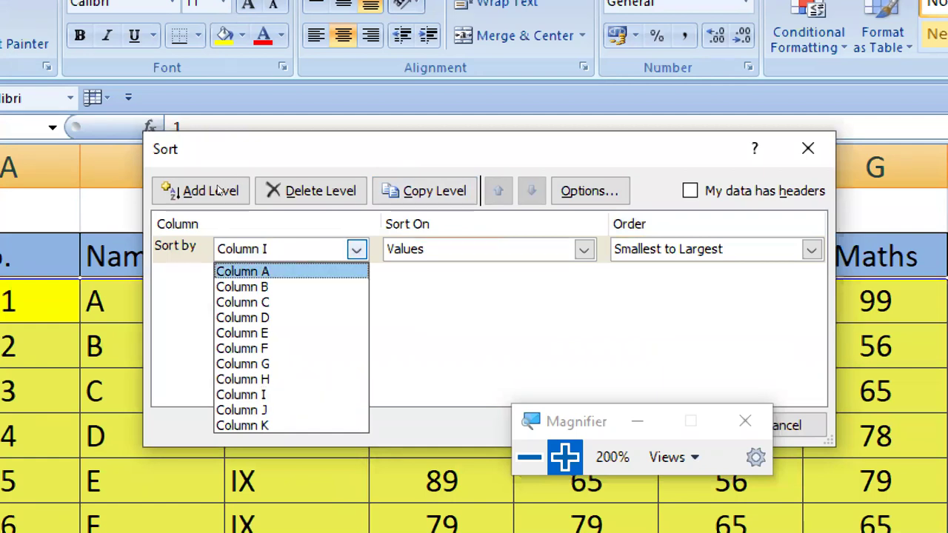
key(Down)
key(Return)
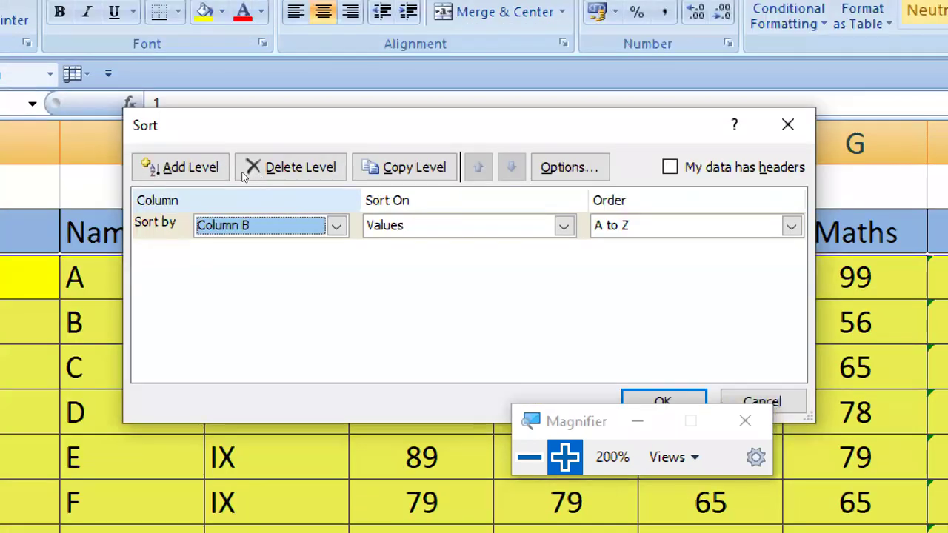
click(222, 225)
click(222, 370)
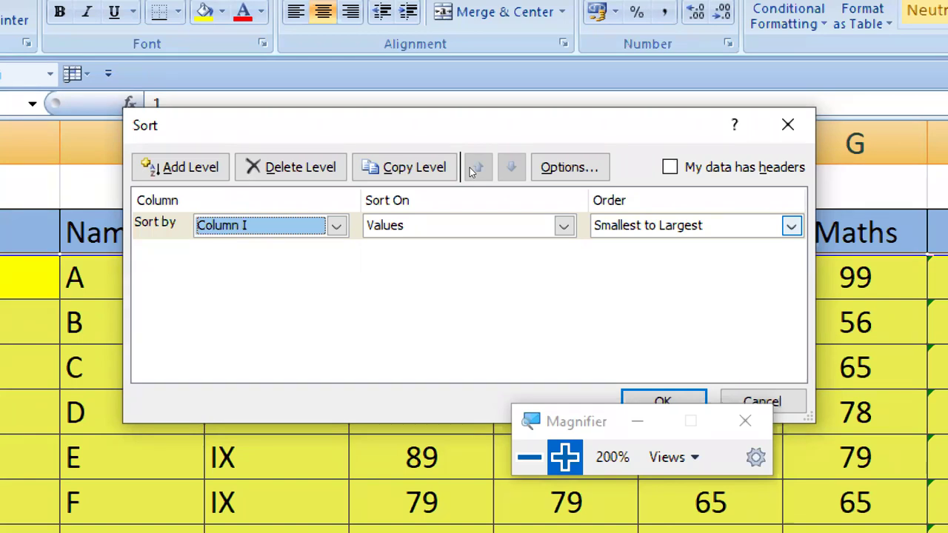
Set the sort order to Largest to Smallest.
key(Tab)
key(Tab)
key(alt+Down)
key(Down)
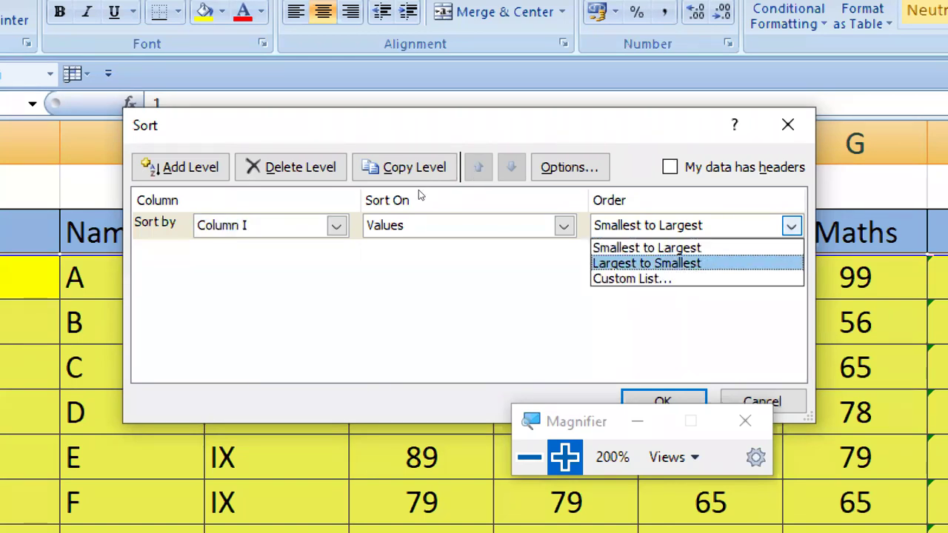
key(Up)
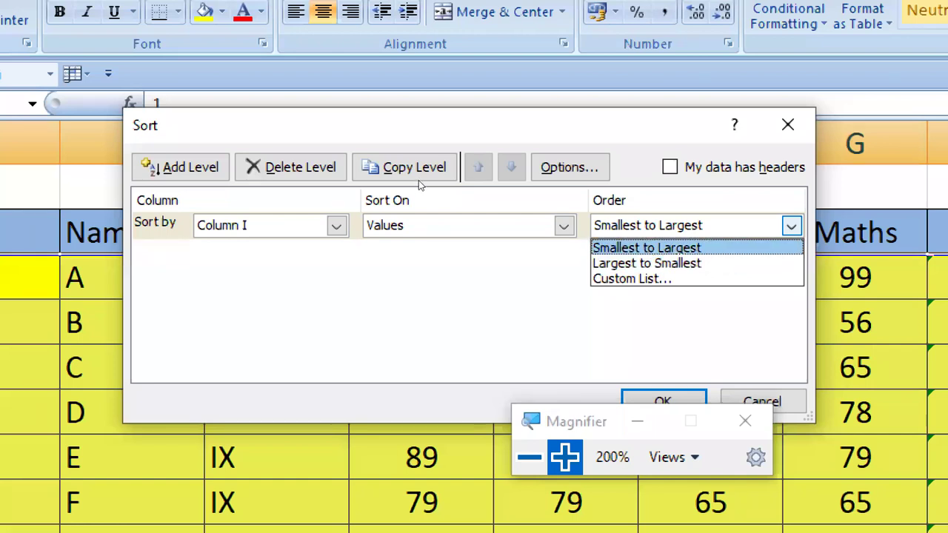
key(Down)
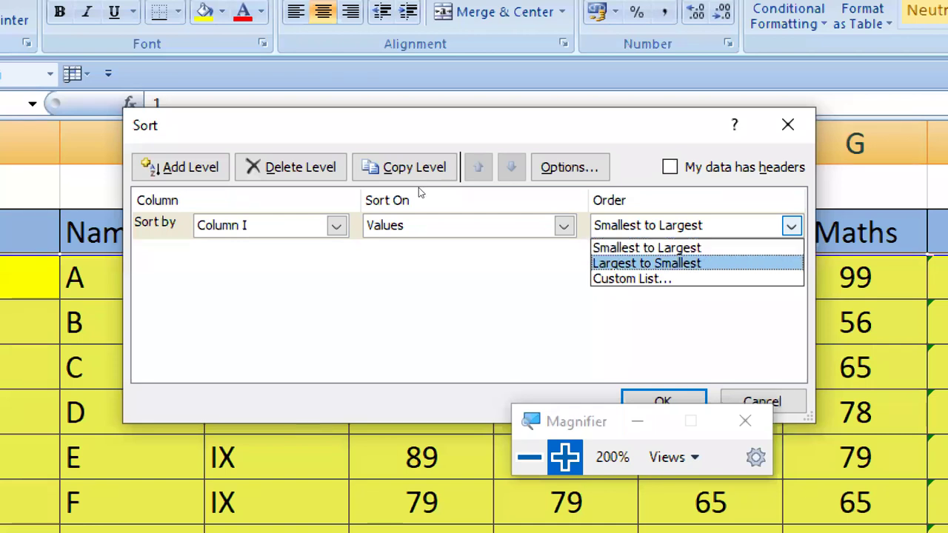
key(Return)
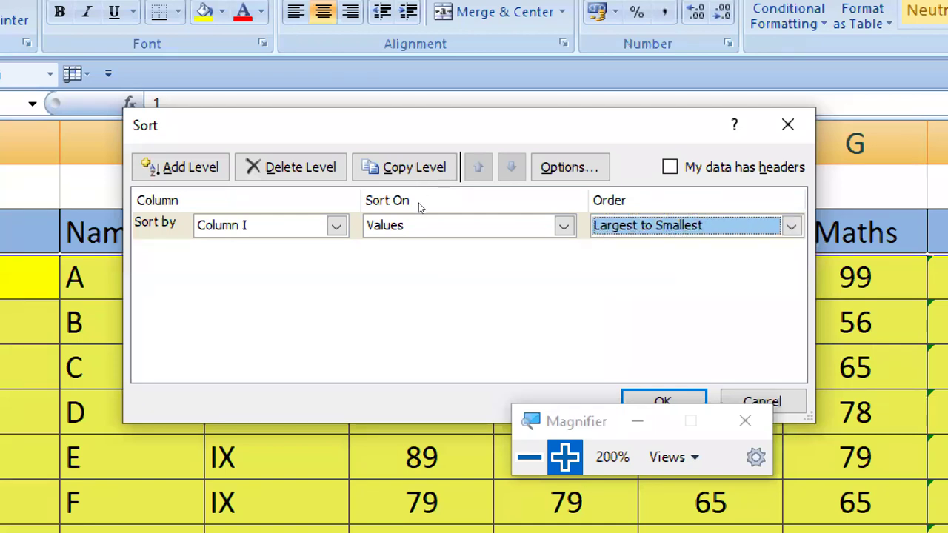
Apply the percentage sort and zoom out to view the table.
key(Return)
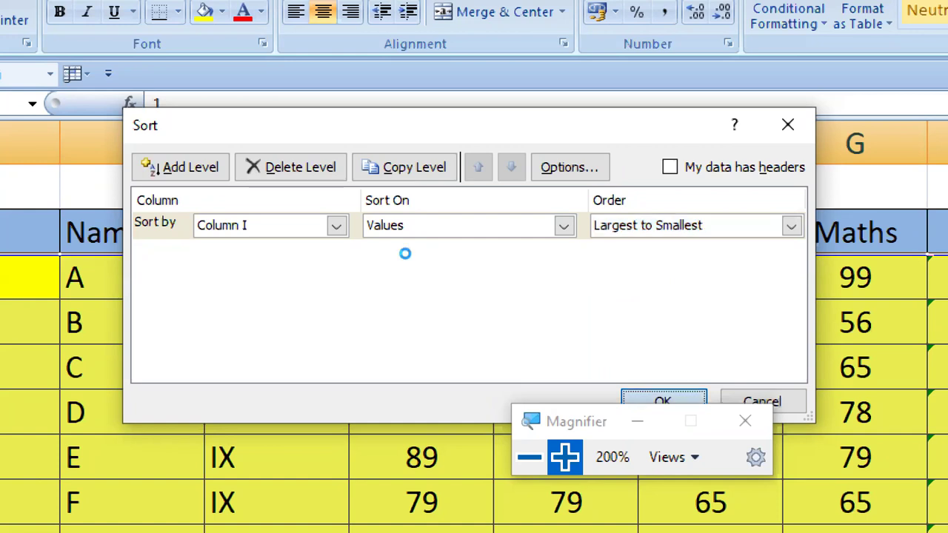
key(super+minus)
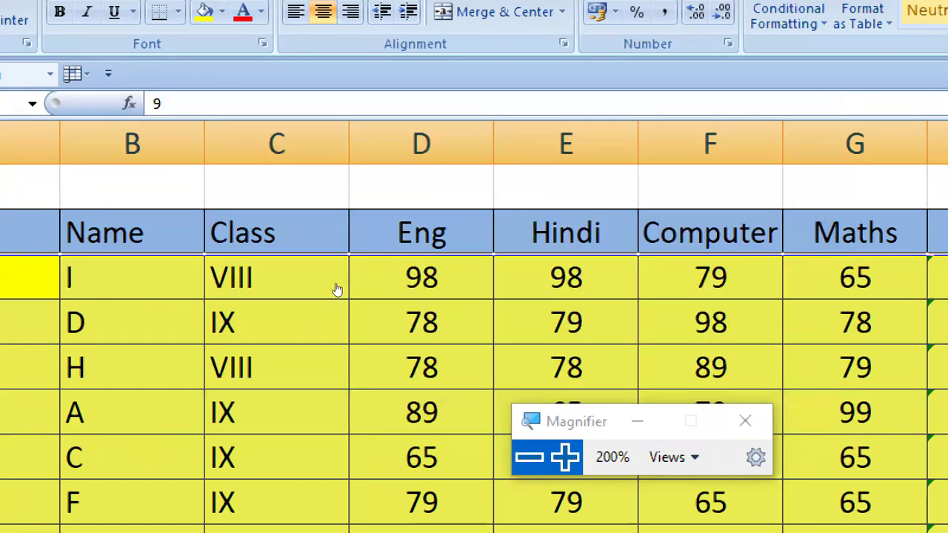
key(super+minus)
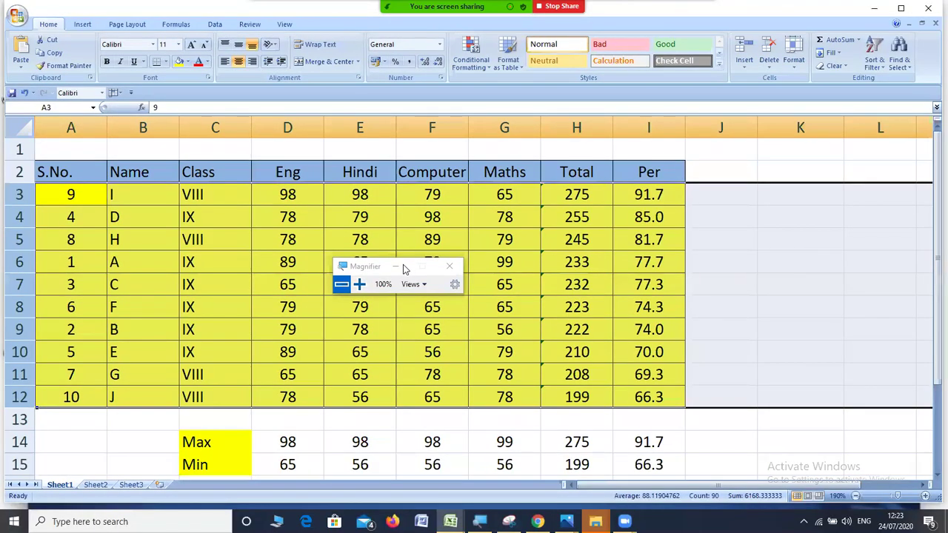
Inspect the sorted rows, stepping from A3 across to J3 and down column J.
click(449, 267)
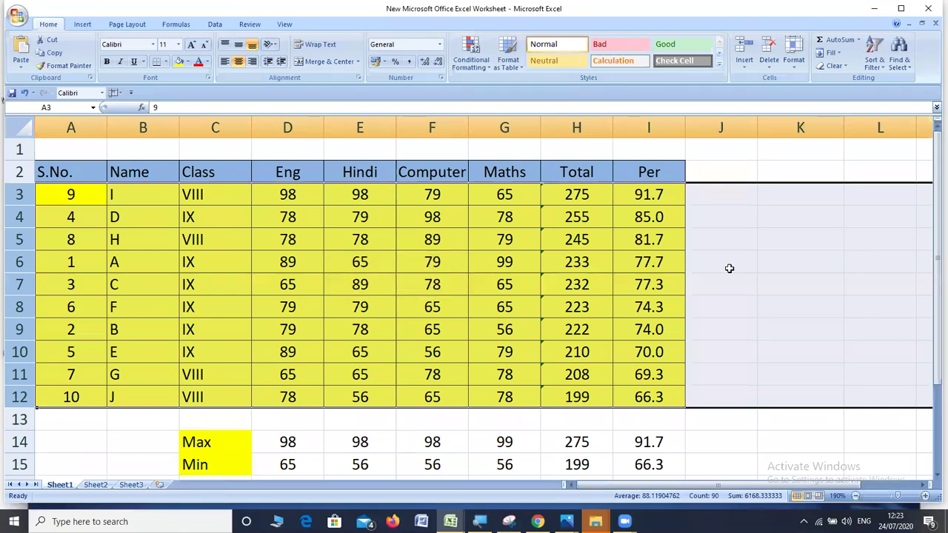
click(672, 199)
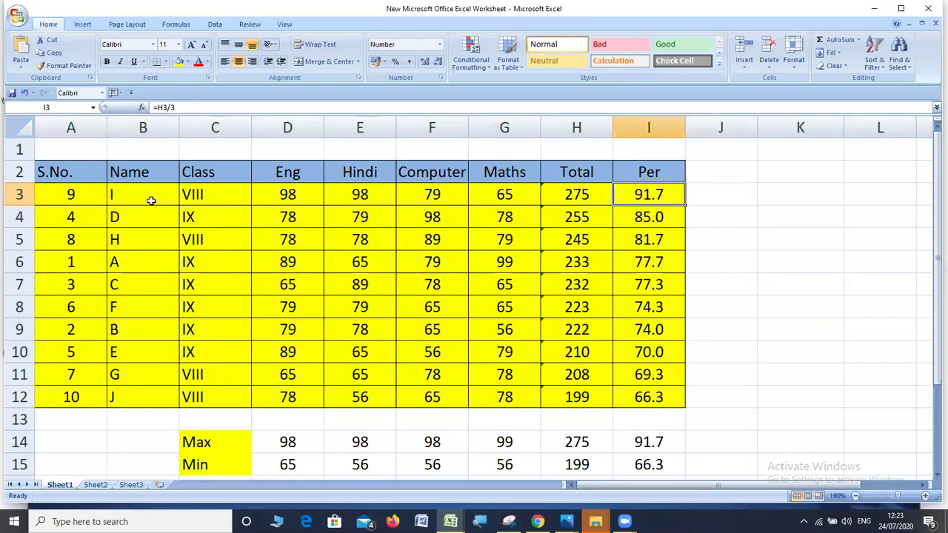
click(69, 192)
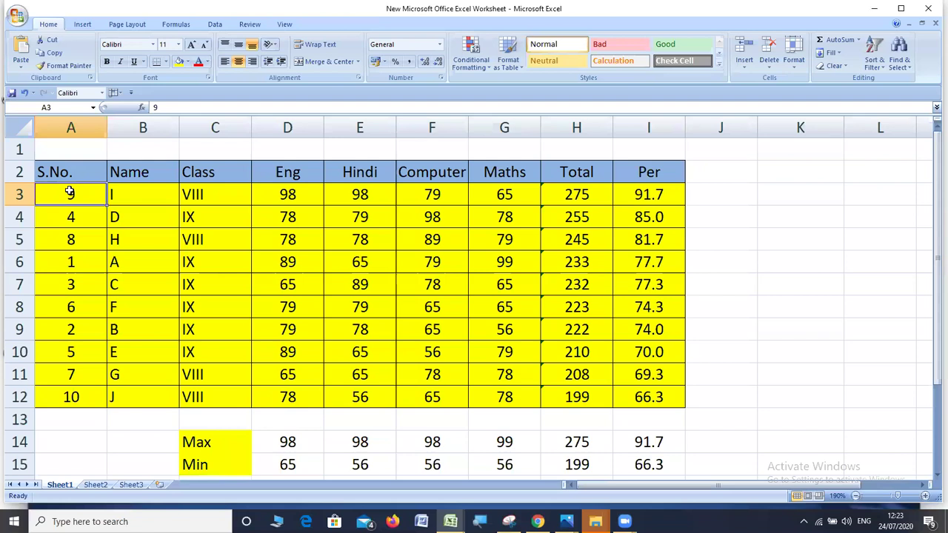
key(Right)
key(Right)
key(Right)
key(Right)
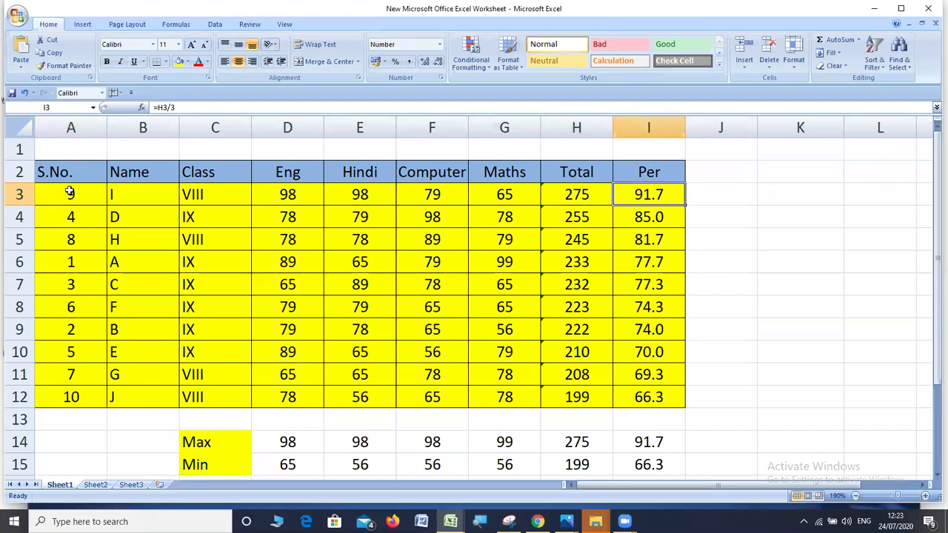
key(Right)
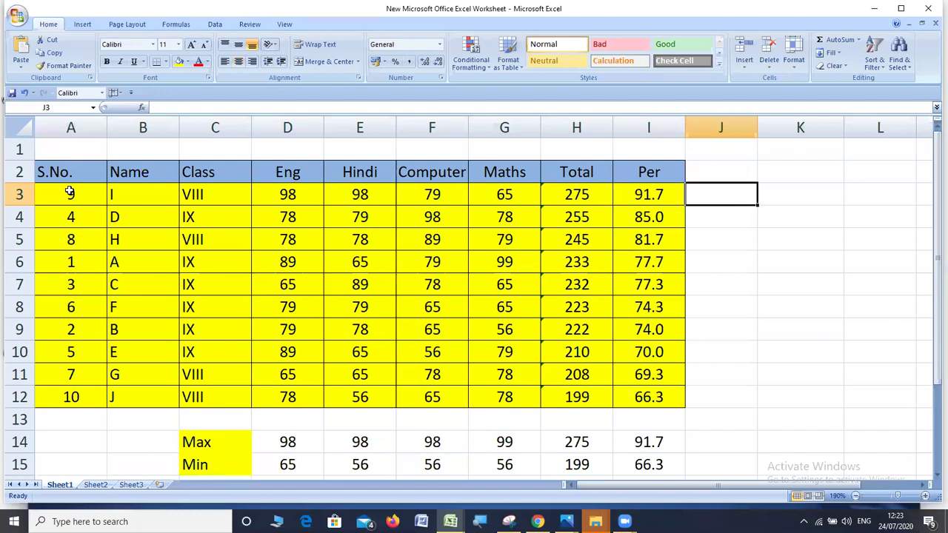
key(Down)
key(Down)
key(Down)
key(Down)
key(Down)
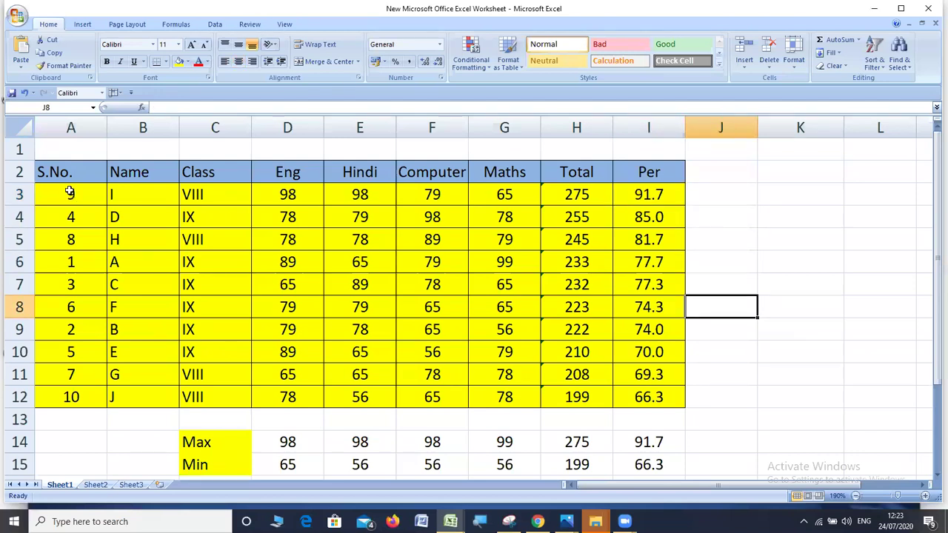
key(Down)
key(Down)
key(Down)
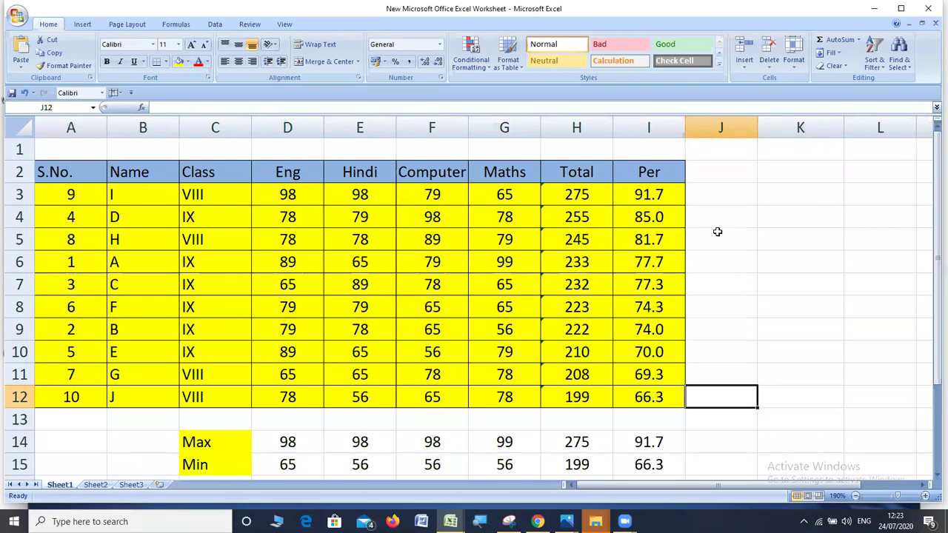
Undo the percentage sort with Ctrl+Z and select student rows 3 to 12.
key(ctrl+z)
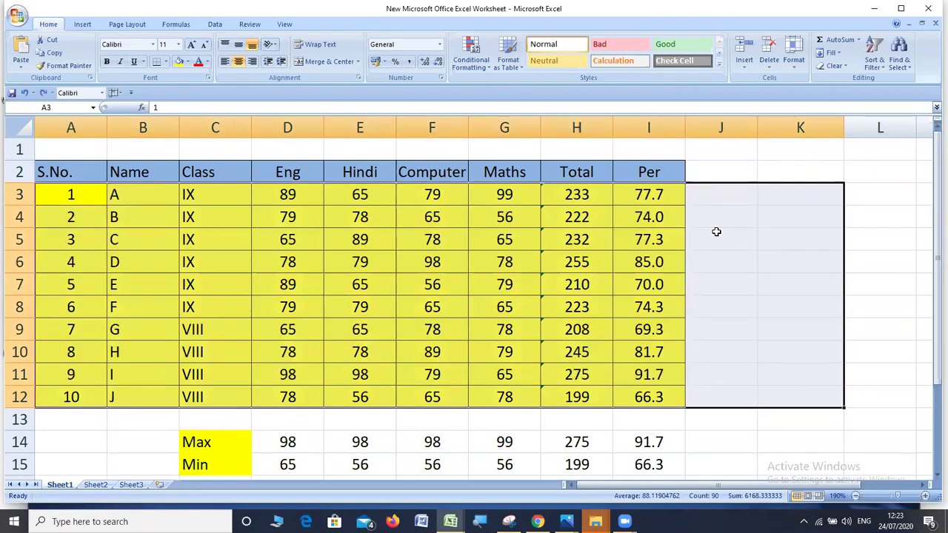
click(716, 230)
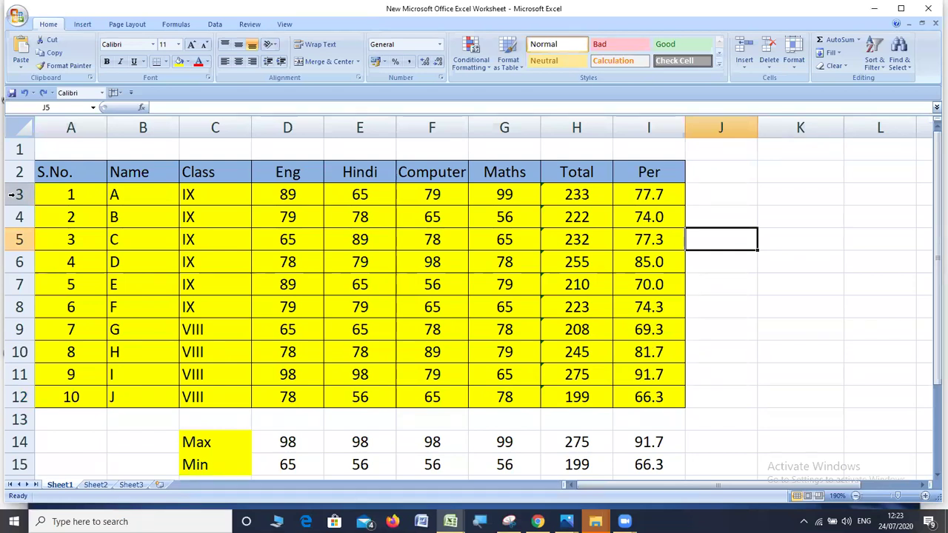
click(12, 195)
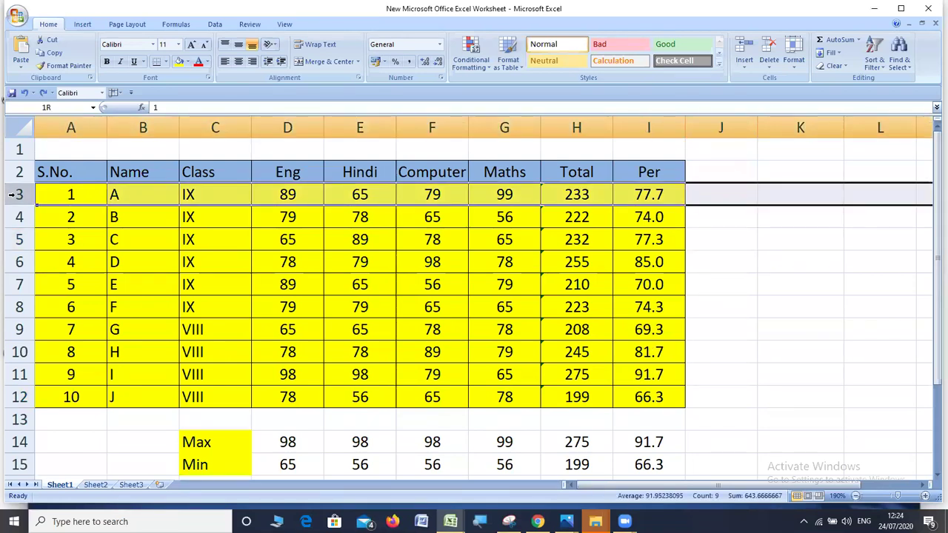
click(87, 169)
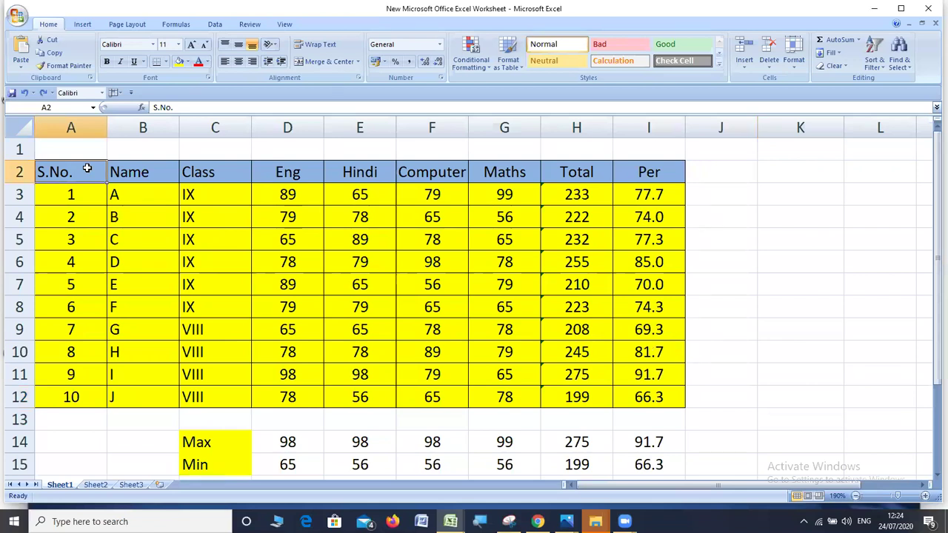
click(20, 194)
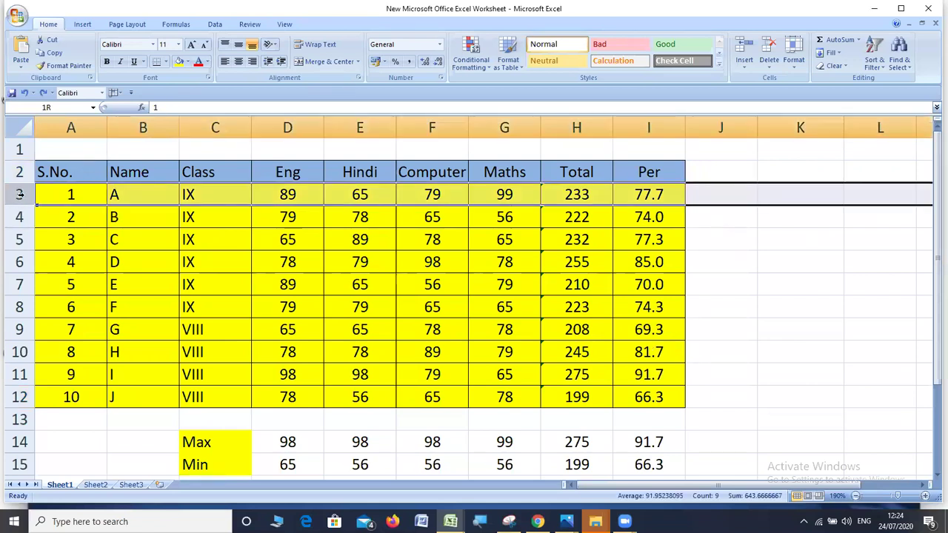
drag(20, 194, 19, 397)
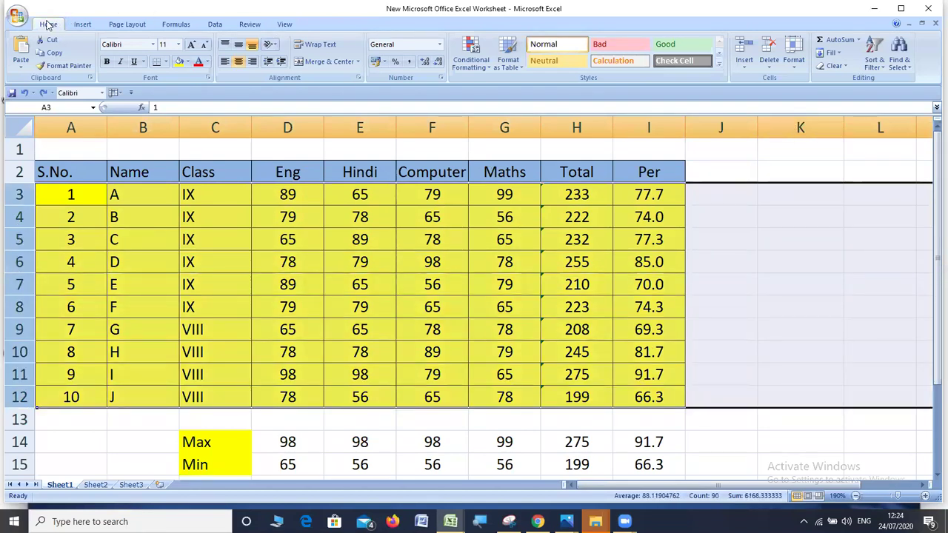
Custom-sort rows 3–12 by Column I (Per), Largest to Smallest.
click(880, 70)
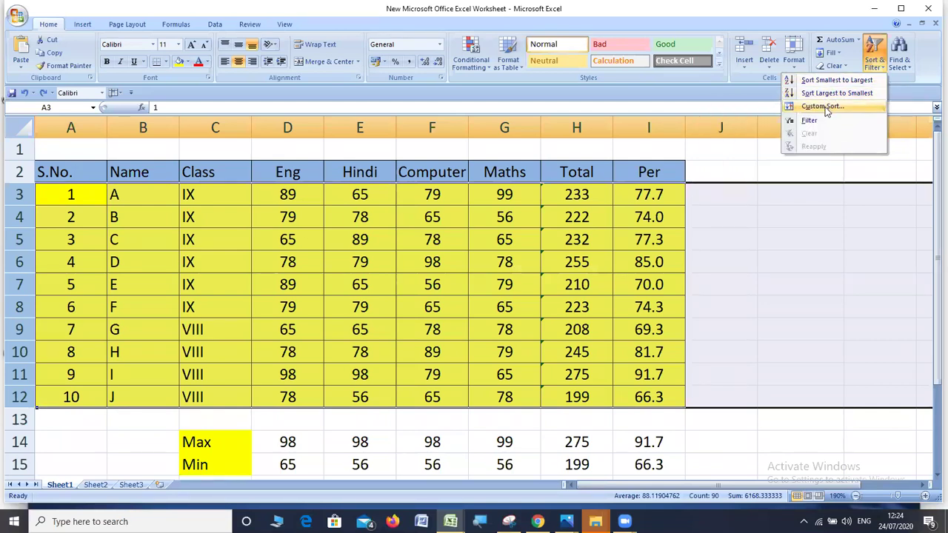
click(824, 107)
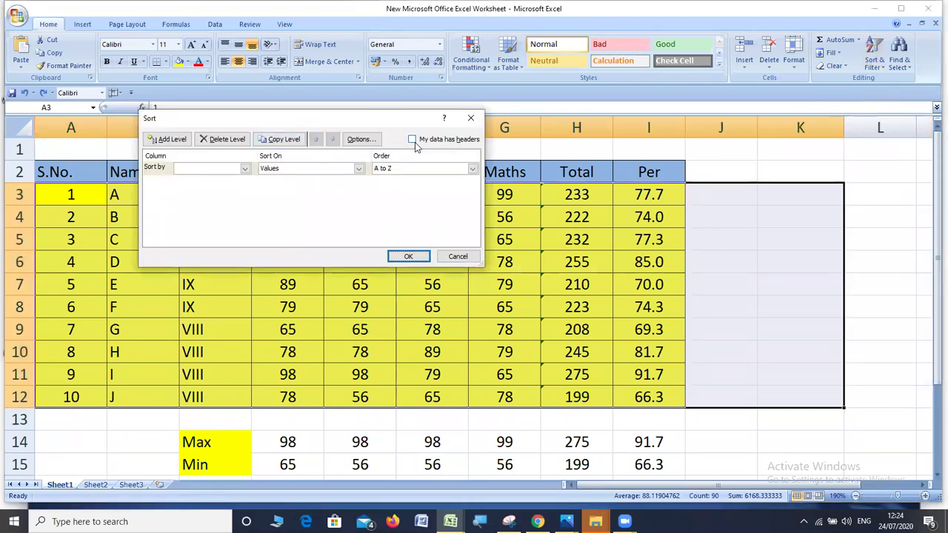
click(244, 169)
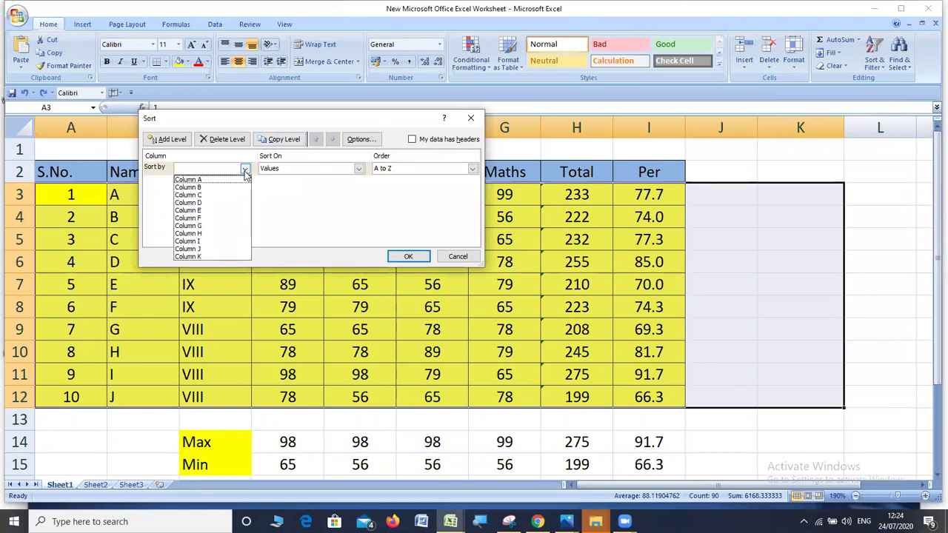
click(222, 241)
click(443, 170)
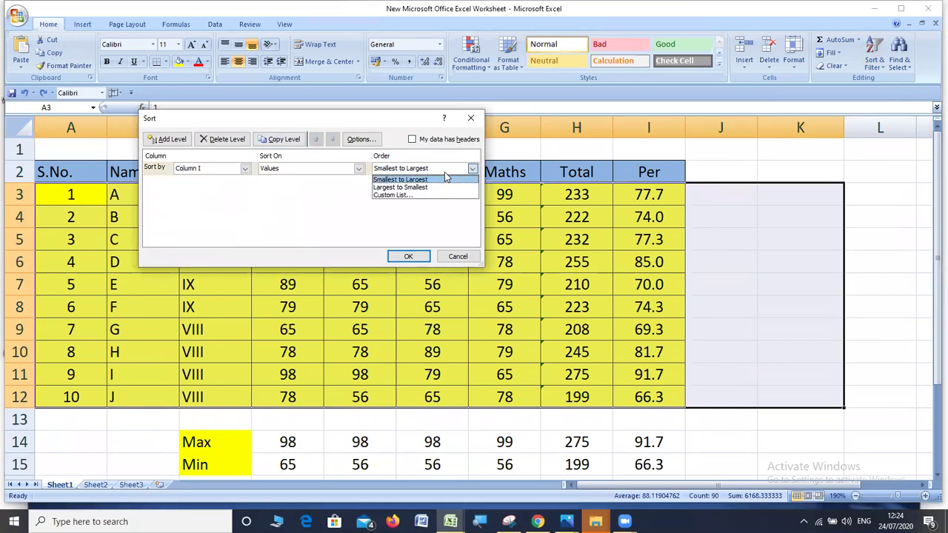
click(419, 190)
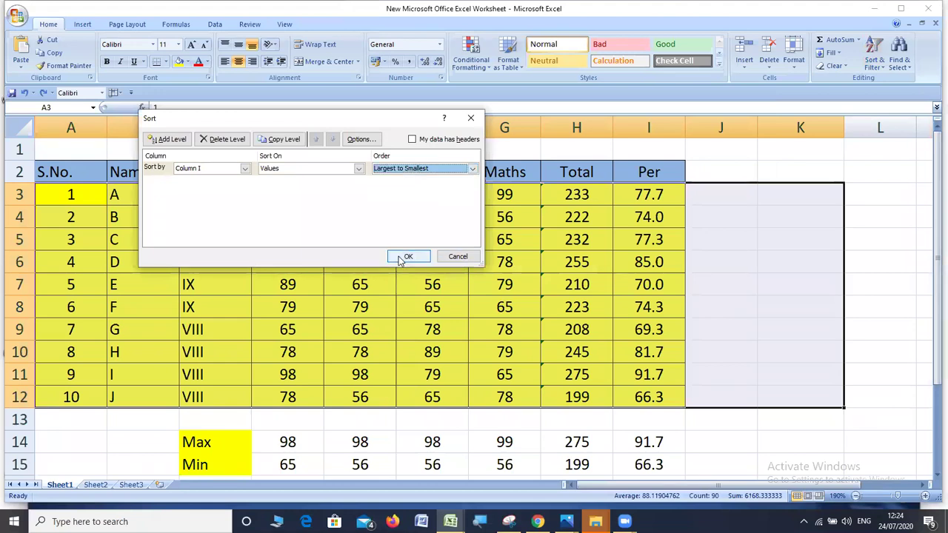
click(406, 257)
click(709, 200)
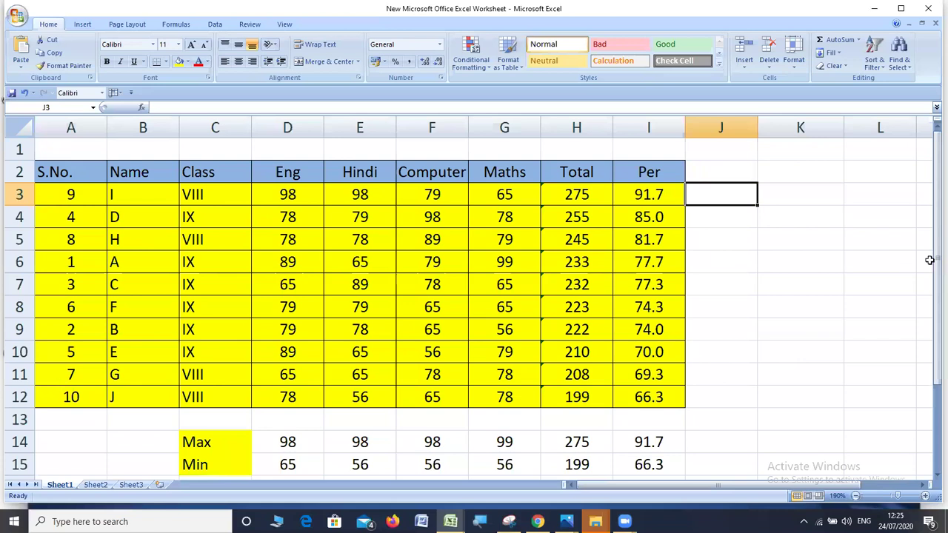
Drag across the data to select student rows 3 to 12.
drag(57, 393, 879, 122)
Reopen Custom Sort and add a Then by level under the Column I rule.
click(875, 65)
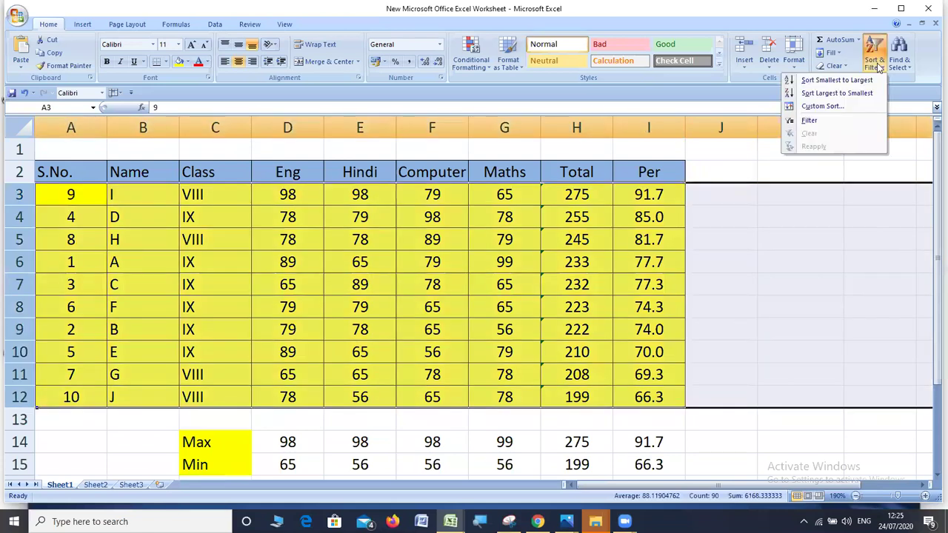
click(849, 105)
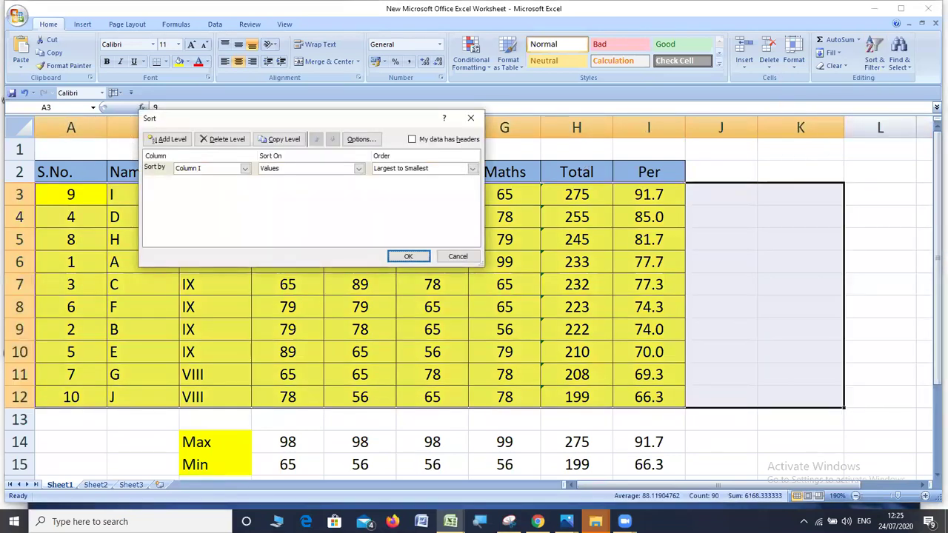
click(480, 521)
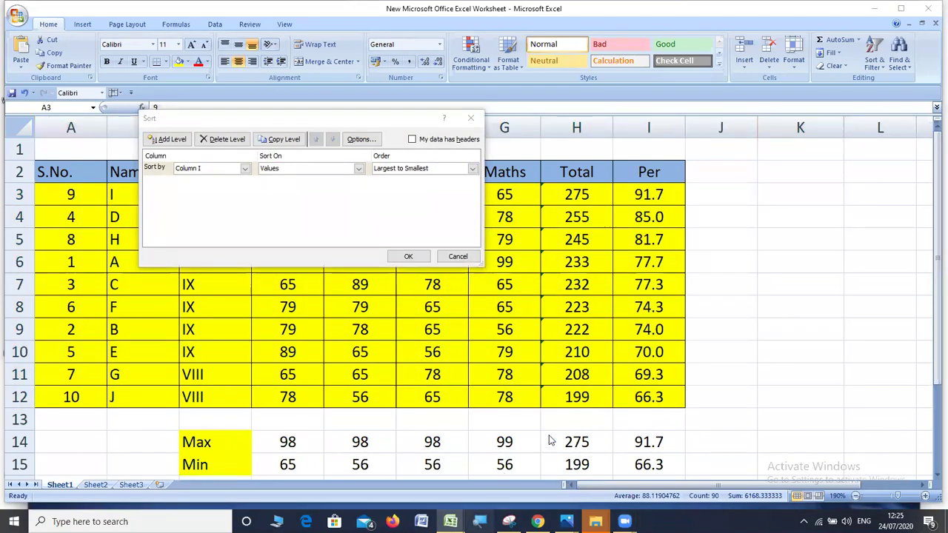
click(361, 286)
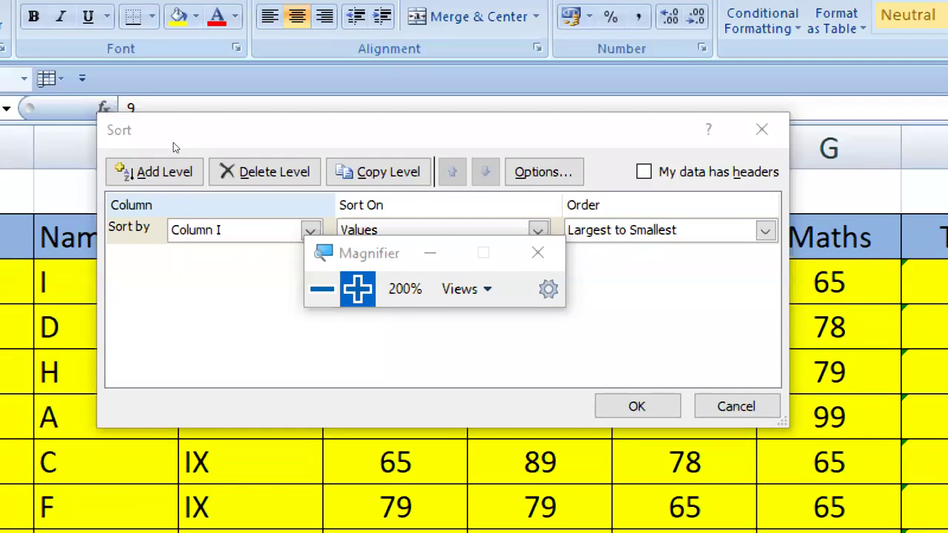
click(179, 147)
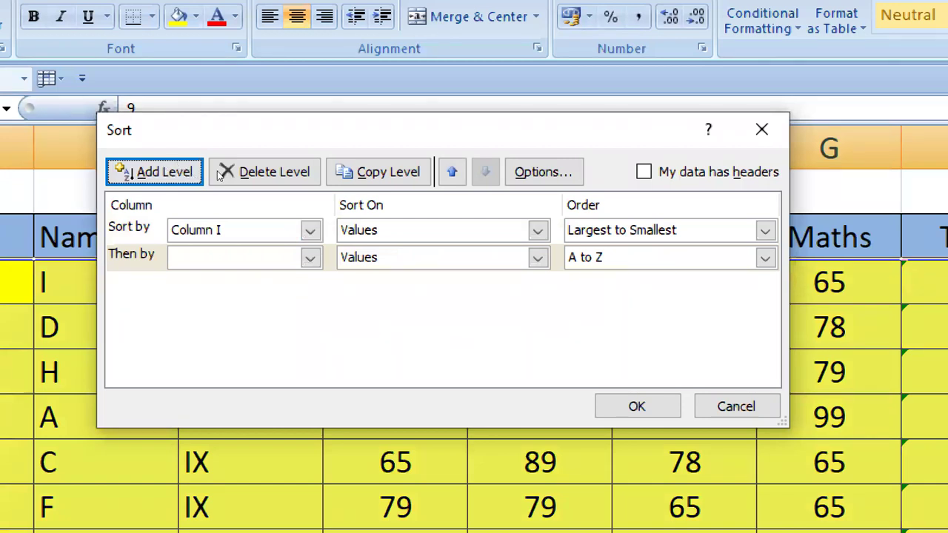
Set the Then by level to Column C, order Z to A, and apply the sort.
key(alt+Down)
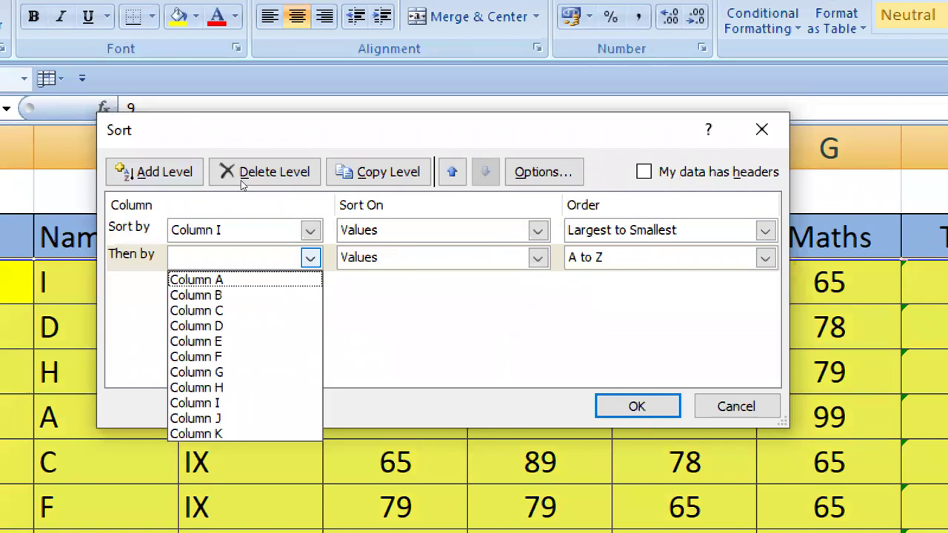
key(Escape)
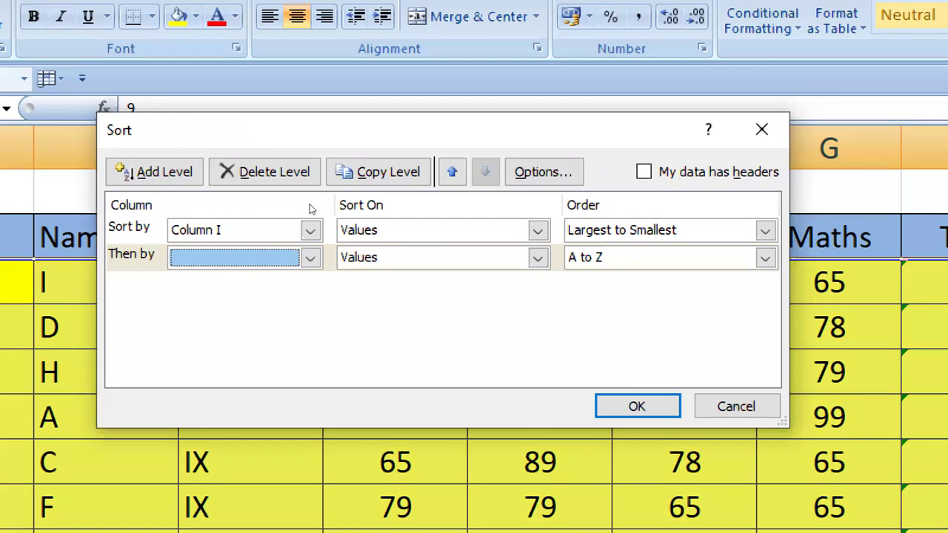
key(alt+Down)
key(Down)
key(Down)
key(Return)
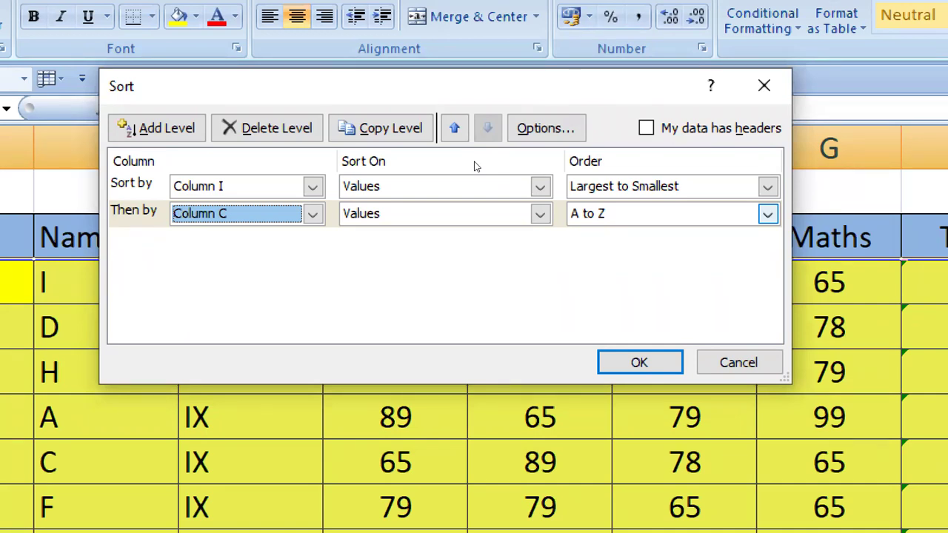
key(Tab)
key(Tab)
key(alt+Down)
key(Down)
key(Return)
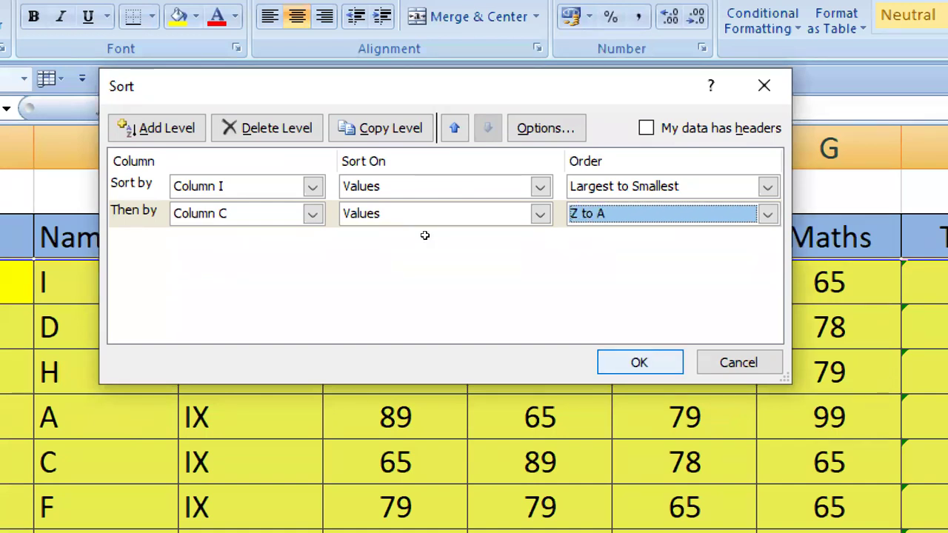
key(Return)
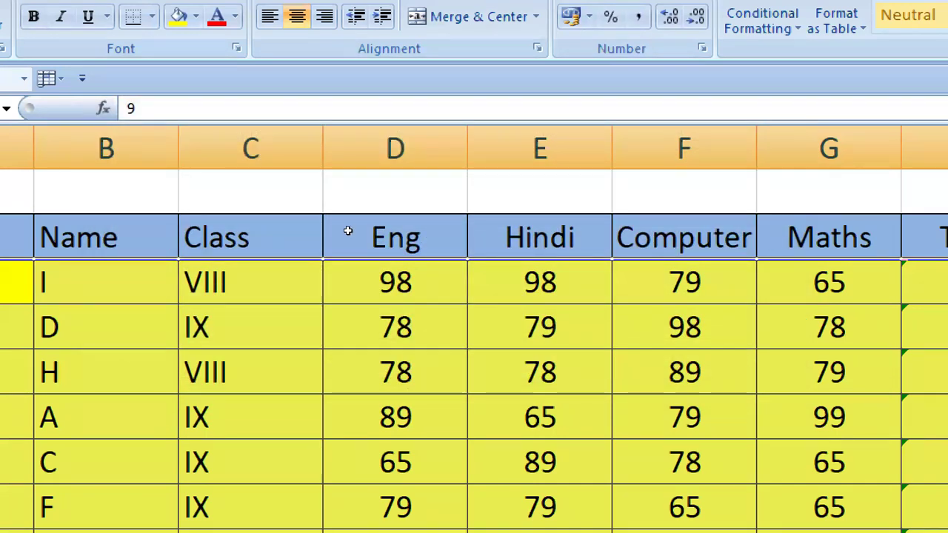
scroll(347, 231, down, 2)
scroll(347, 232, up, 1)
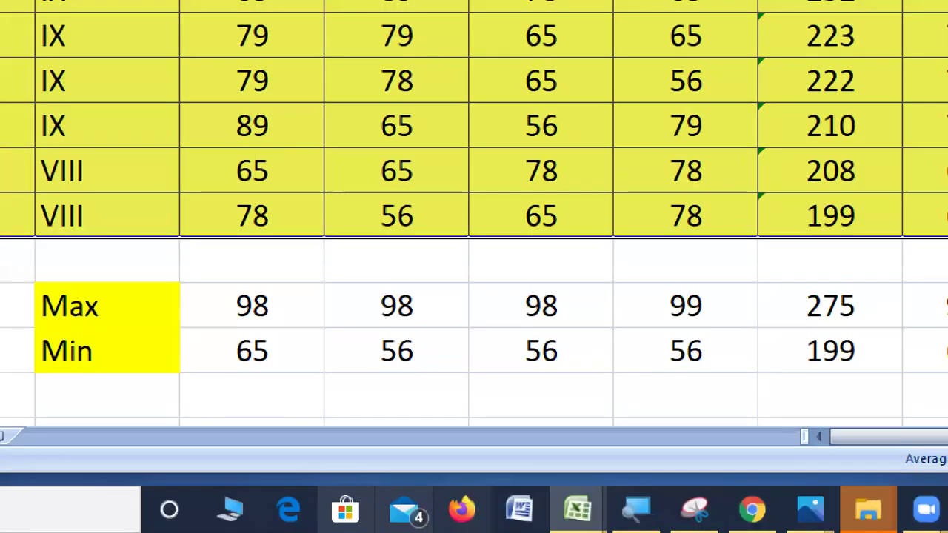
key(super+plus)
key(super+minus)
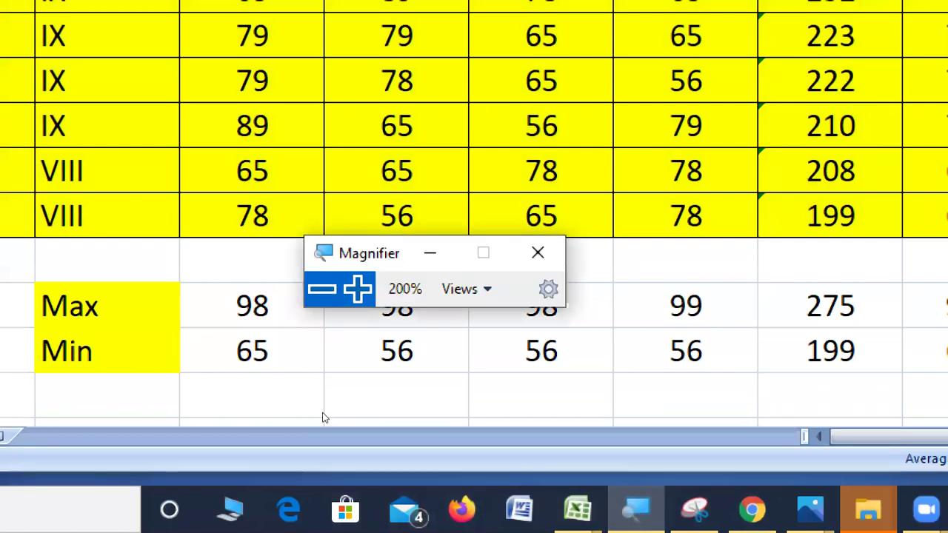
key(super+minus)
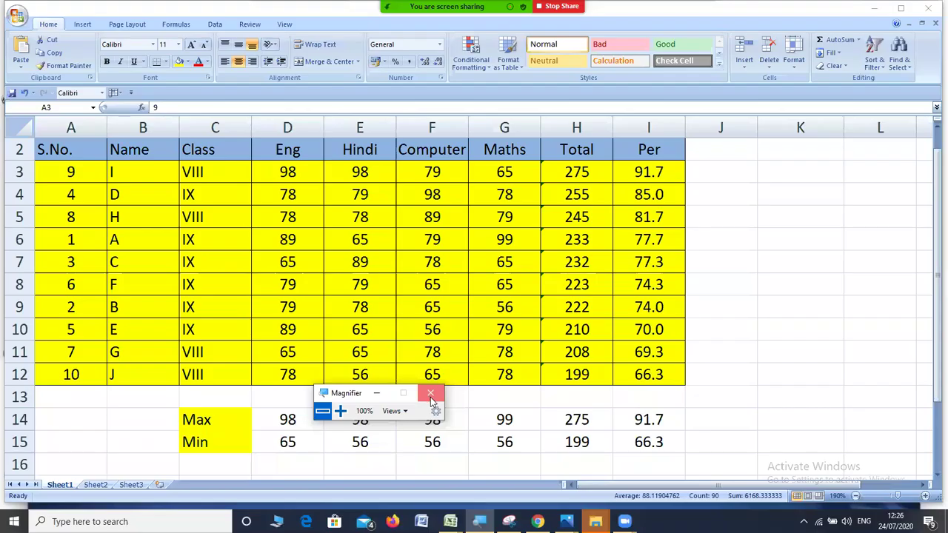
Select data rows 3–12 and sort by S.No smallest to largest, restoring students 1–10.
click(431, 393)
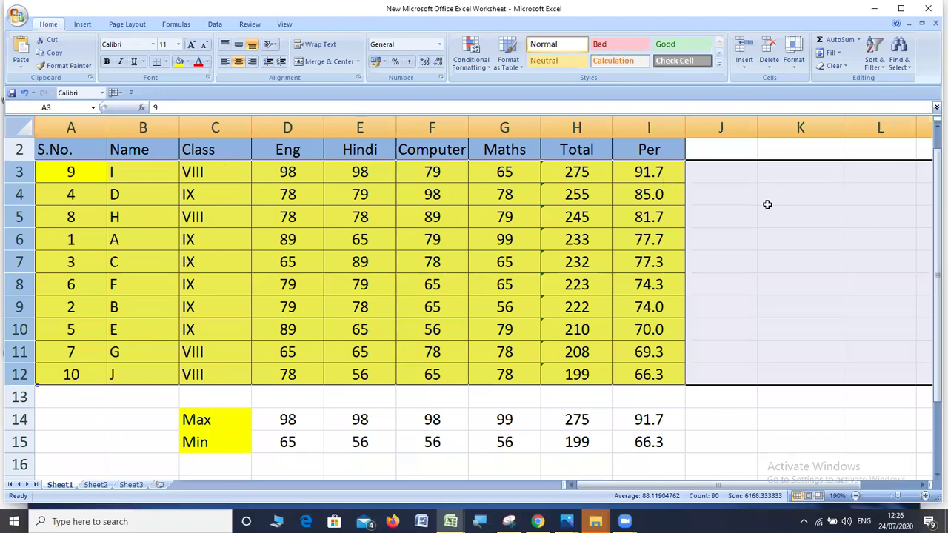
key(ctrl+Right)
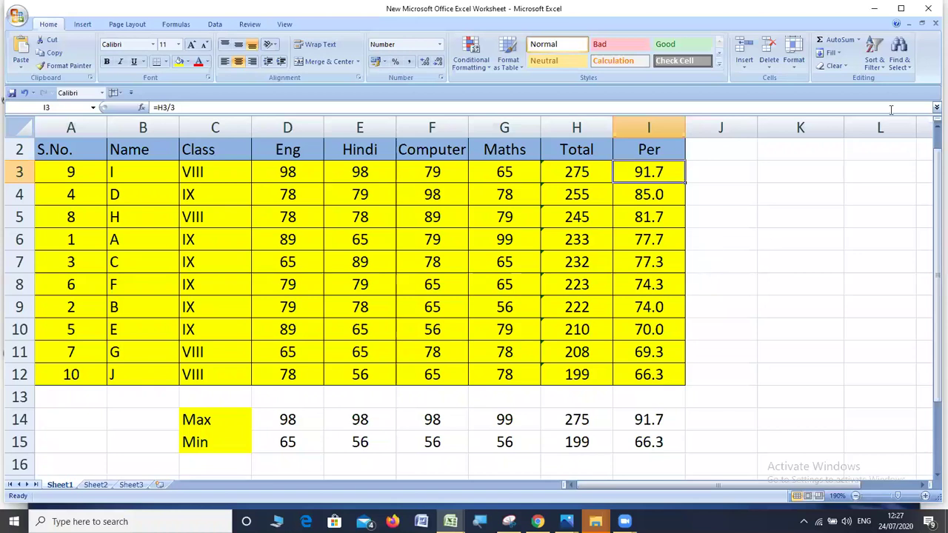
drag(19, 171, 45, 376)
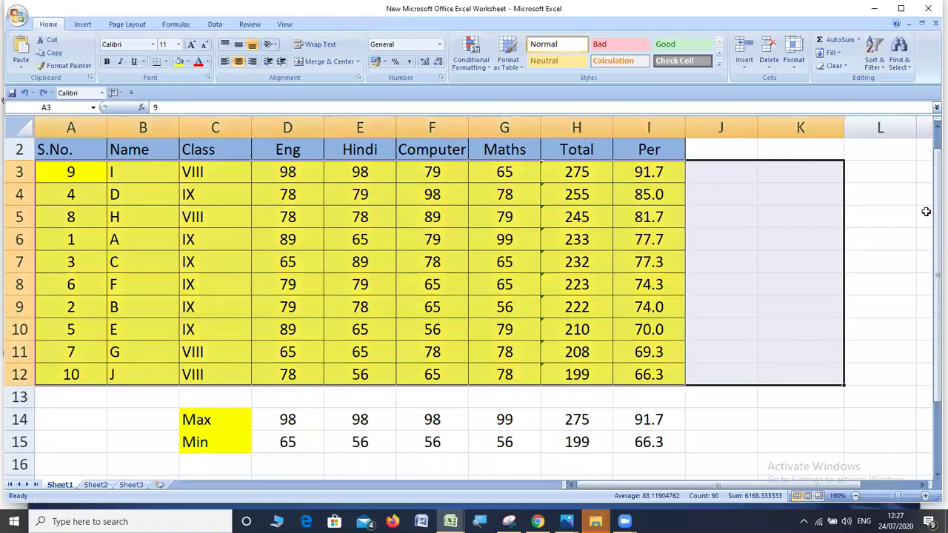
key(alt+h)
key(s)
key(s)
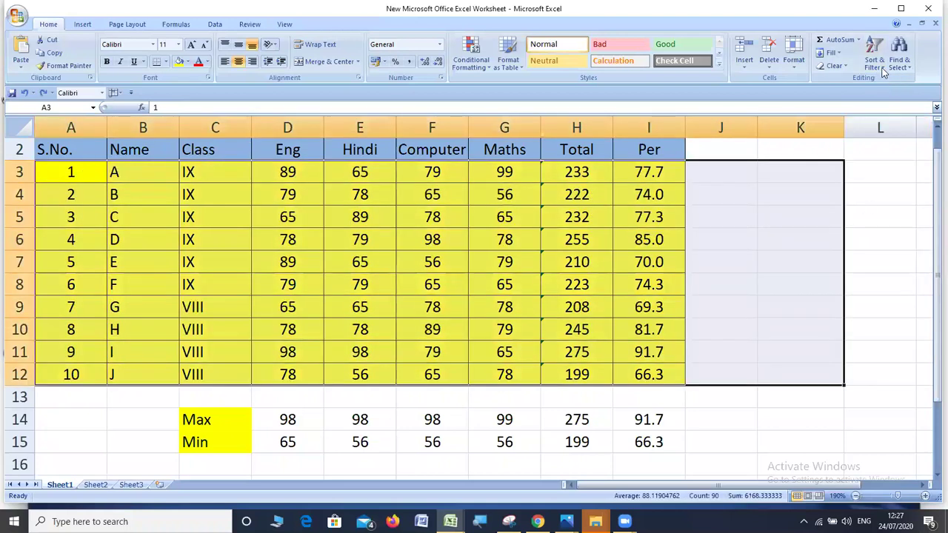
In Custom Sort, set the first level to Column B (Name), Z to A.
key(alt+h)
key(s)
click(851, 108)
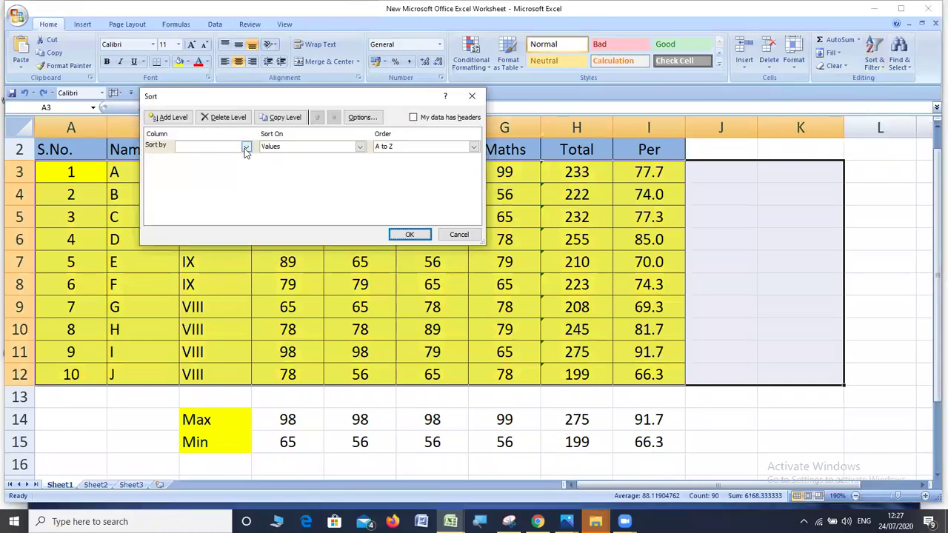
click(216, 170)
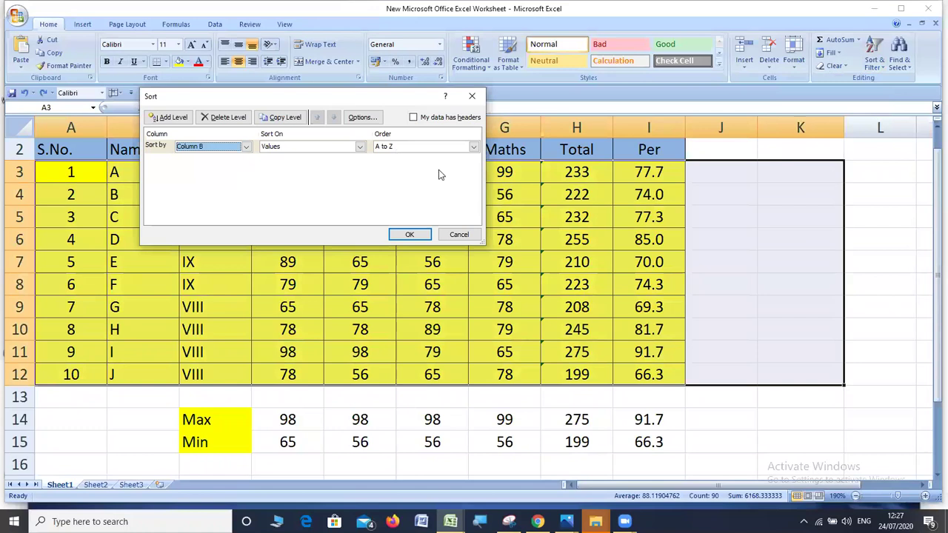
click(431, 147)
click(415, 166)
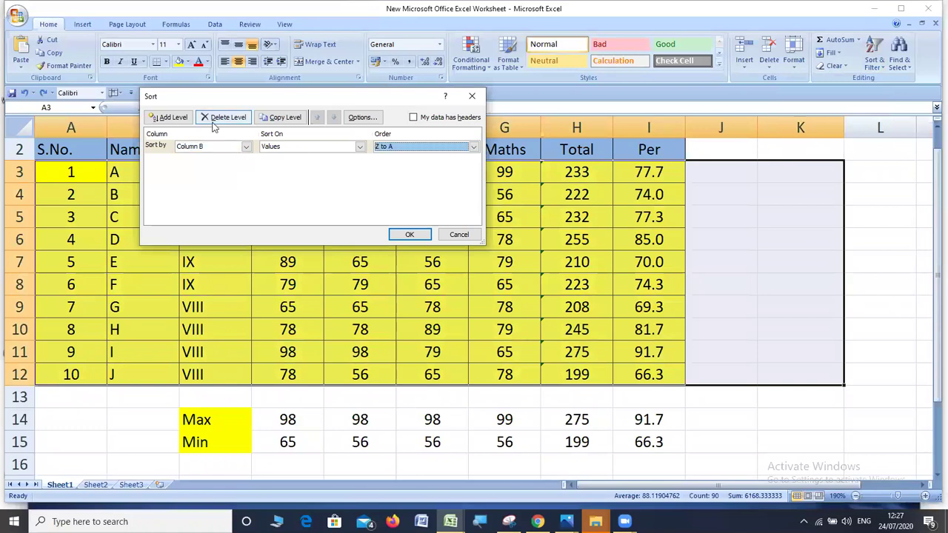
Add a second level on Column I (Per), Largest to Smallest, and apply the sort.
key(alt+a)
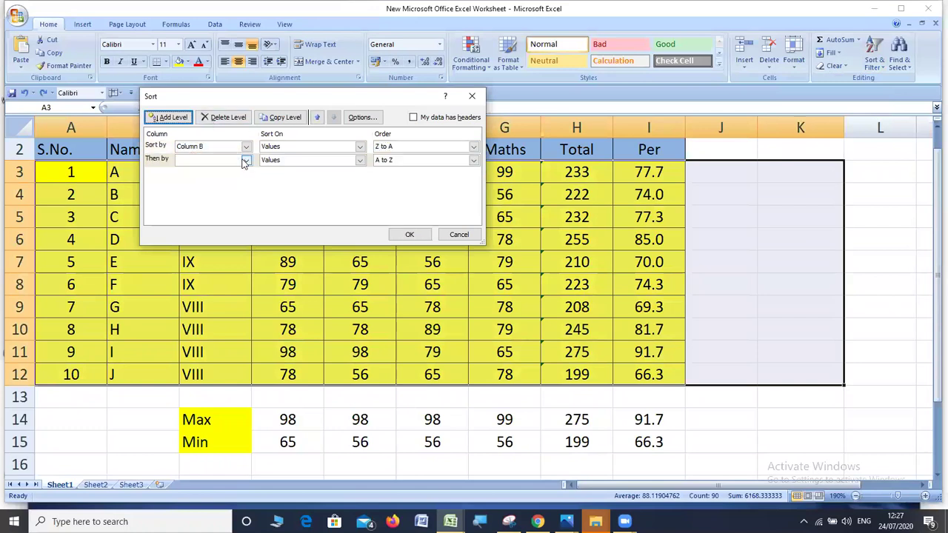
click(245, 160)
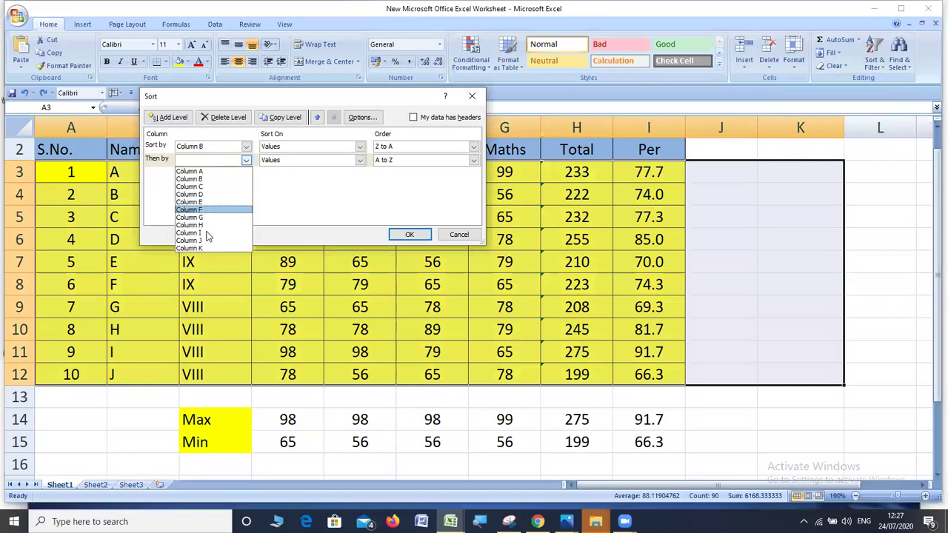
click(216, 233)
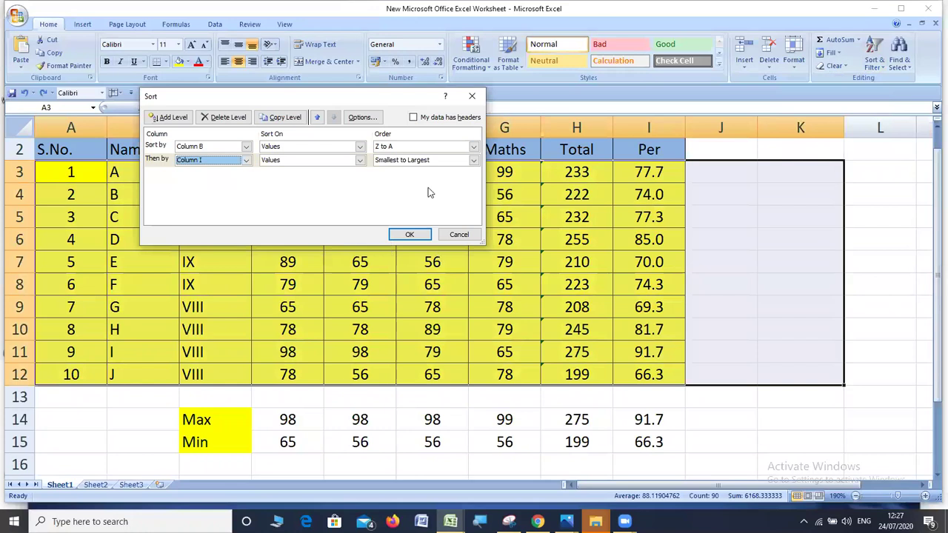
click(430, 160)
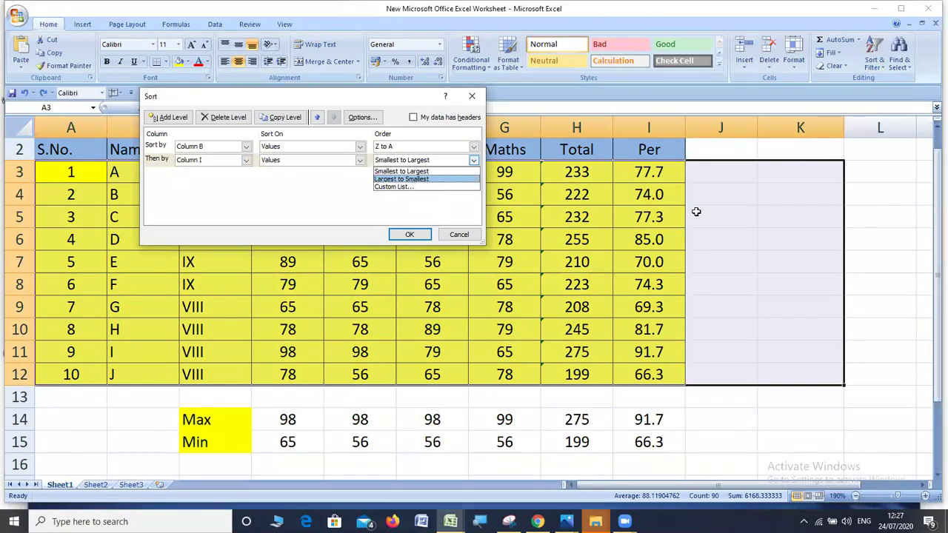
key(Return)
click(667, 176)
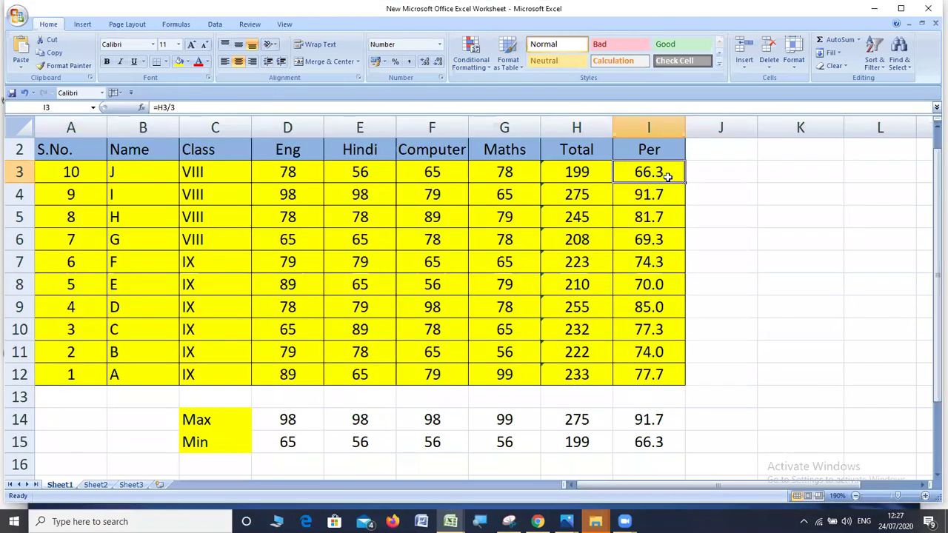
Insert a blank row 7 above the Class IX students.
click(26, 264)
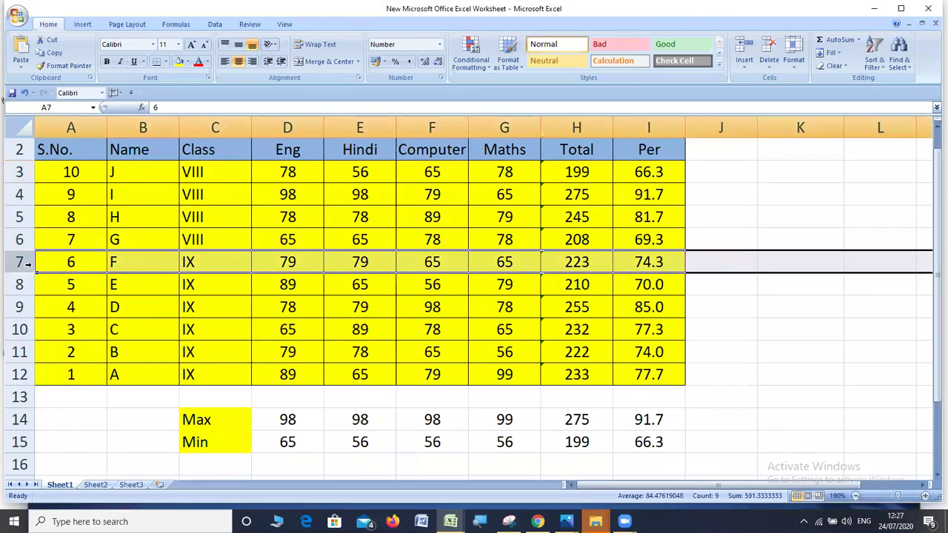
right_click(27, 264)
click(82, 327)
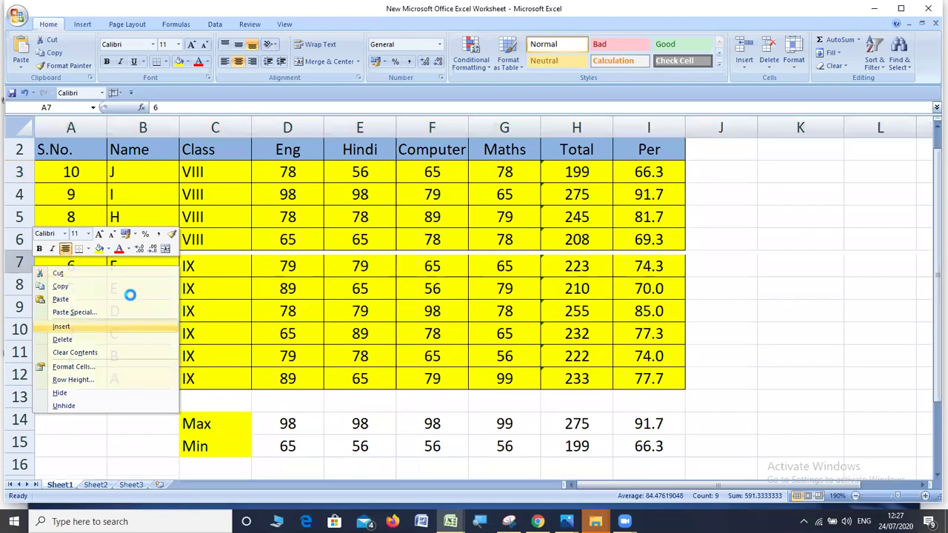
click(790, 280)
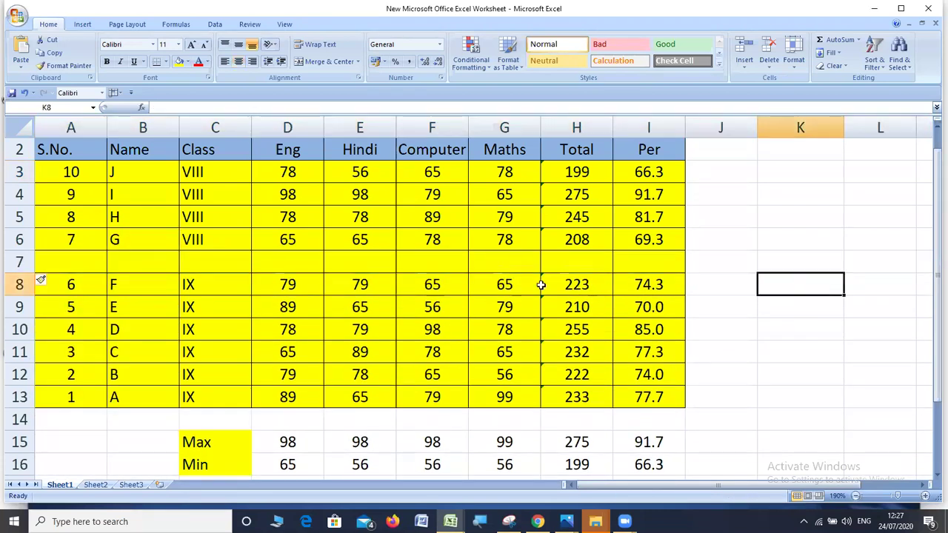
Check the percentage formula in I3 and the neighbouring cells of row 3.
click(662, 178)
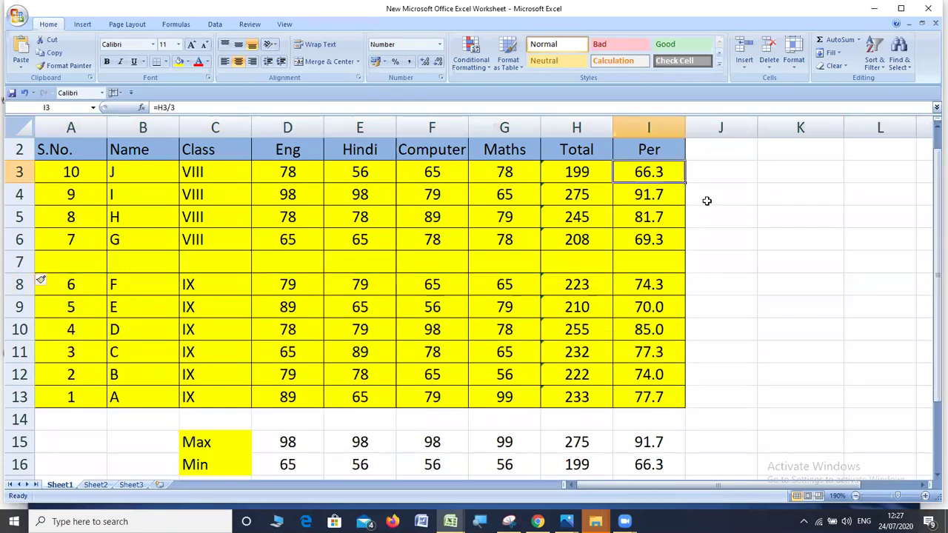
key(Left)
key(Left)
key(Left)
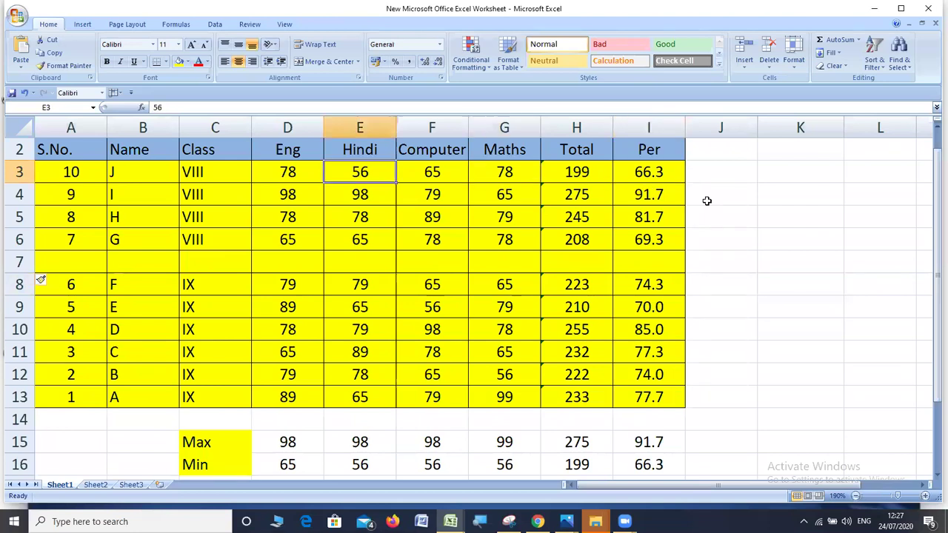
key(Left)
key(Left)
key(Right)
key(Right)
key(Right)
key(Right)
key(Right)
key(Right)
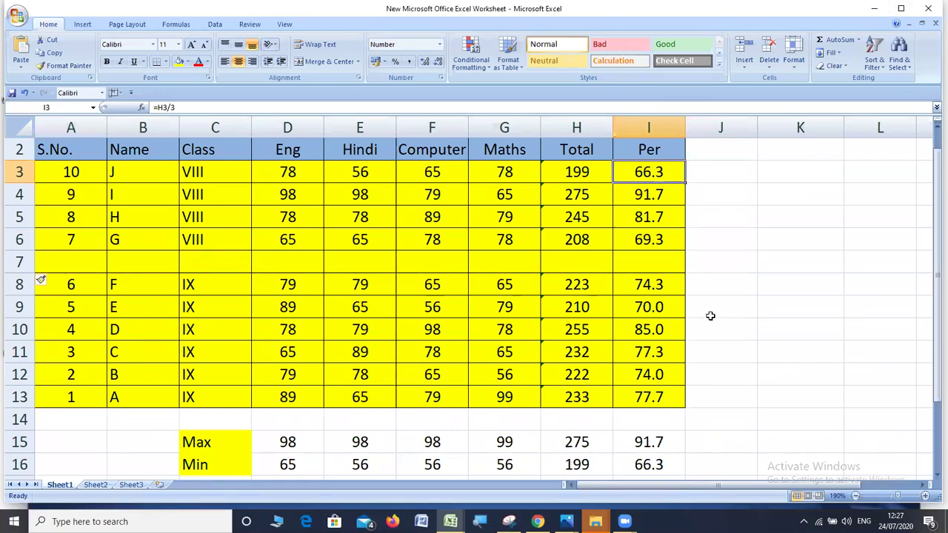
Sort Class VIII rows 3–6 by Per, largest first, after deleting the Name level.
drag(20, 171, 22, 244)
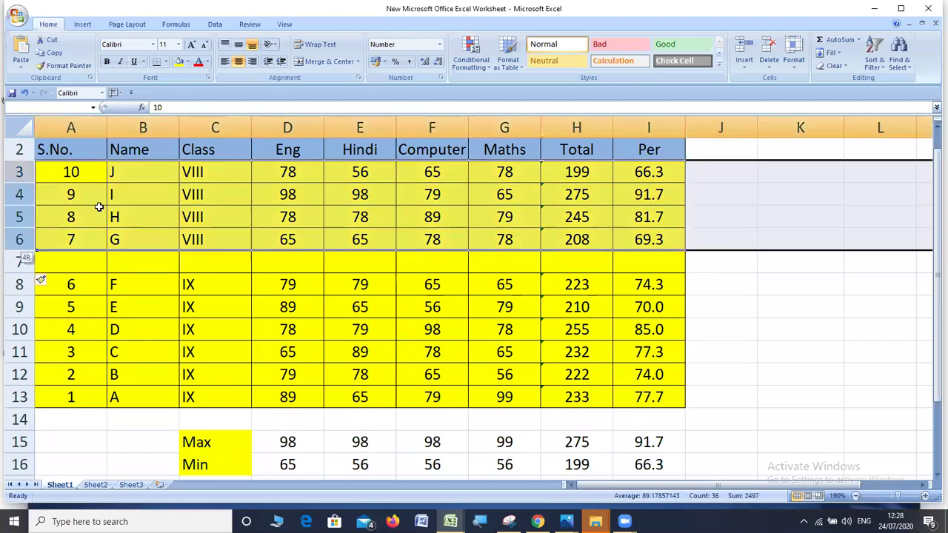
click(874, 55)
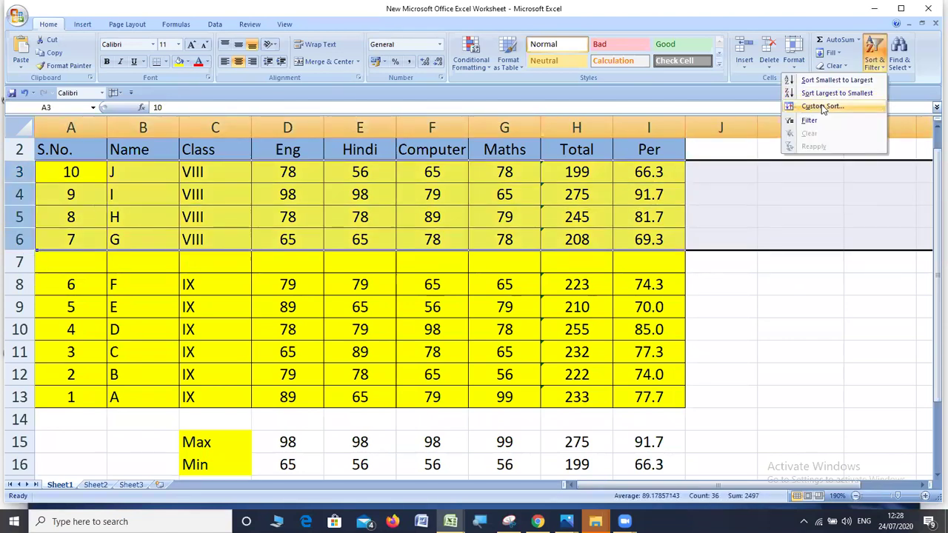
click(822, 106)
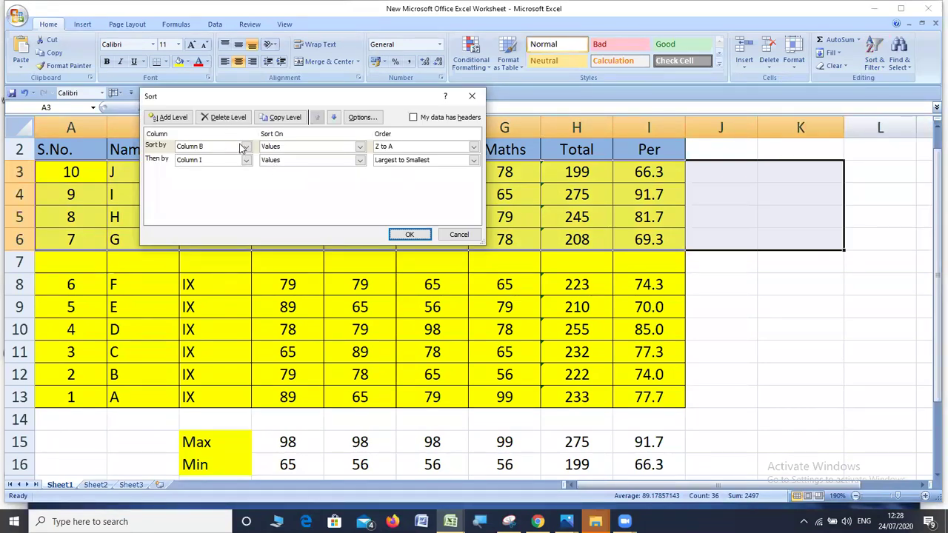
key(alt+d)
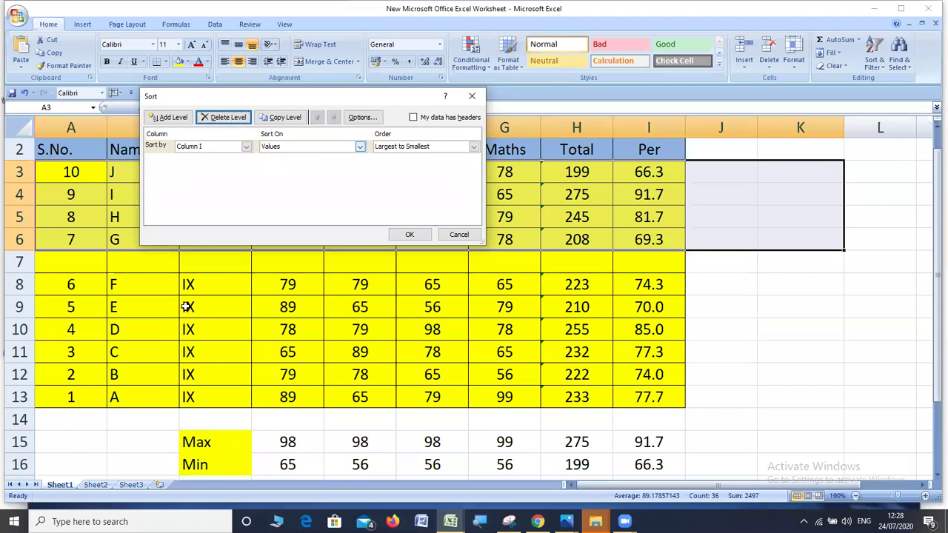
key(Return)
Select Class IX rows 8–13 and bring up Custom Sort for them.
drag(22, 284, 40, 397)
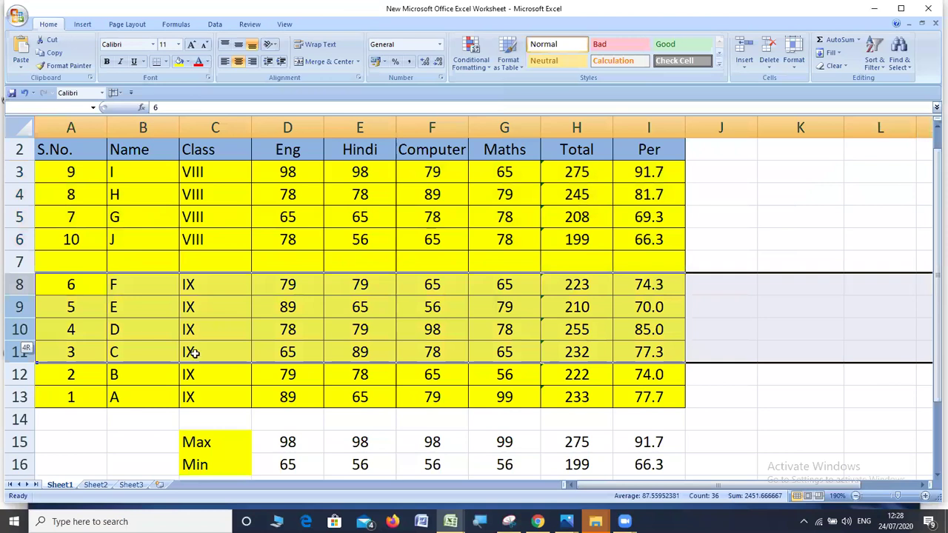
drag(193, 354, 192, 397)
click(874, 56)
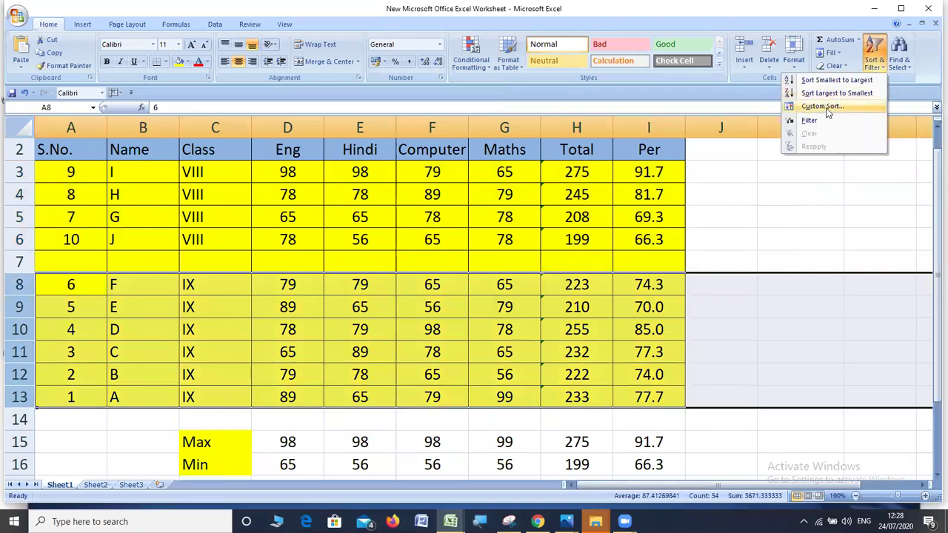
click(823, 107)
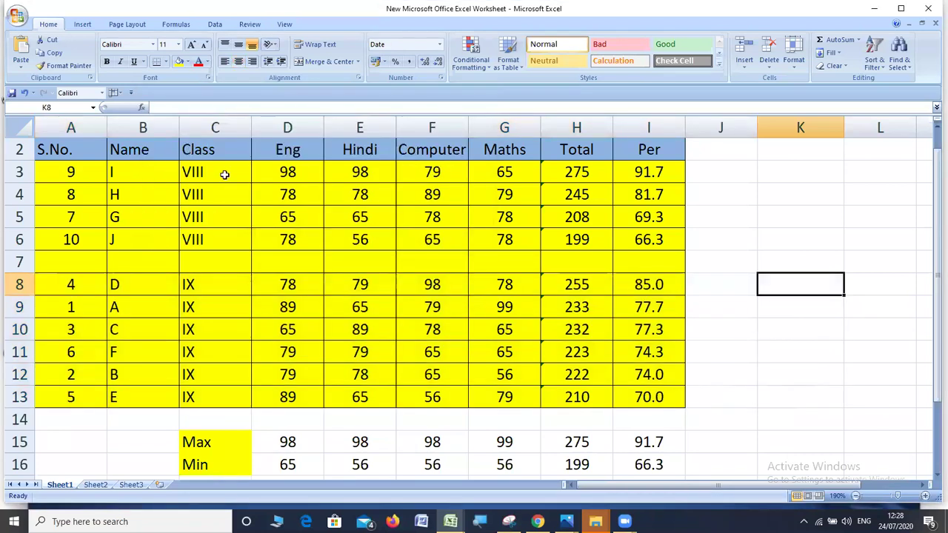
drag(224, 174, 217, 238)
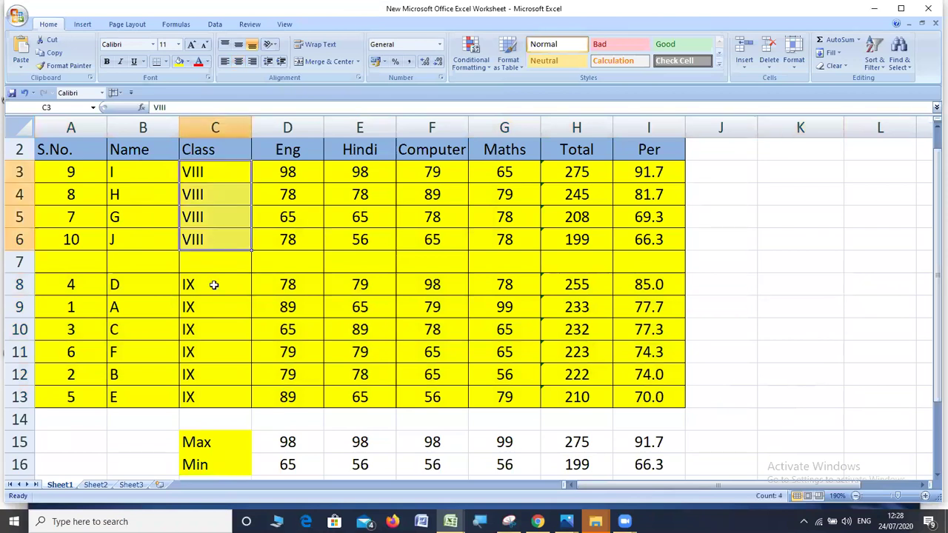
drag(213, 284, 205, 397)
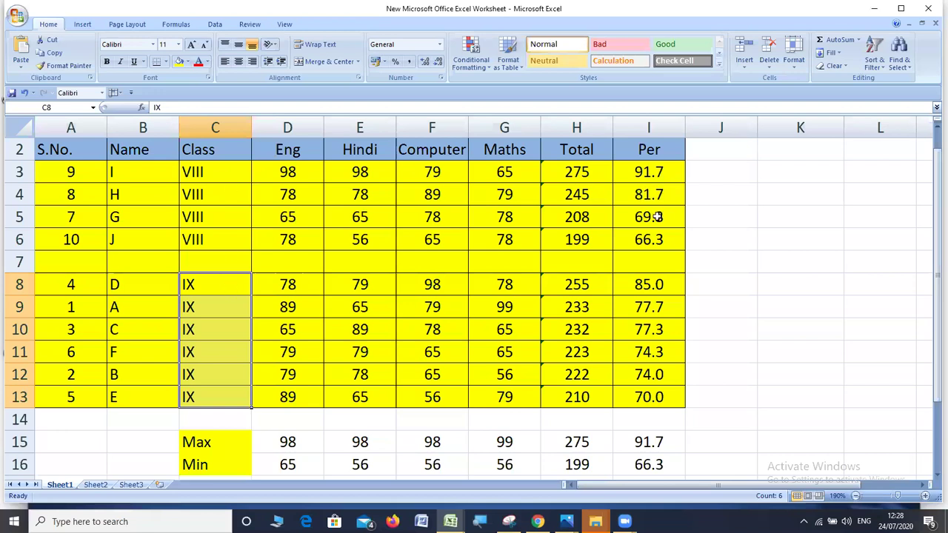
click(661, 176)
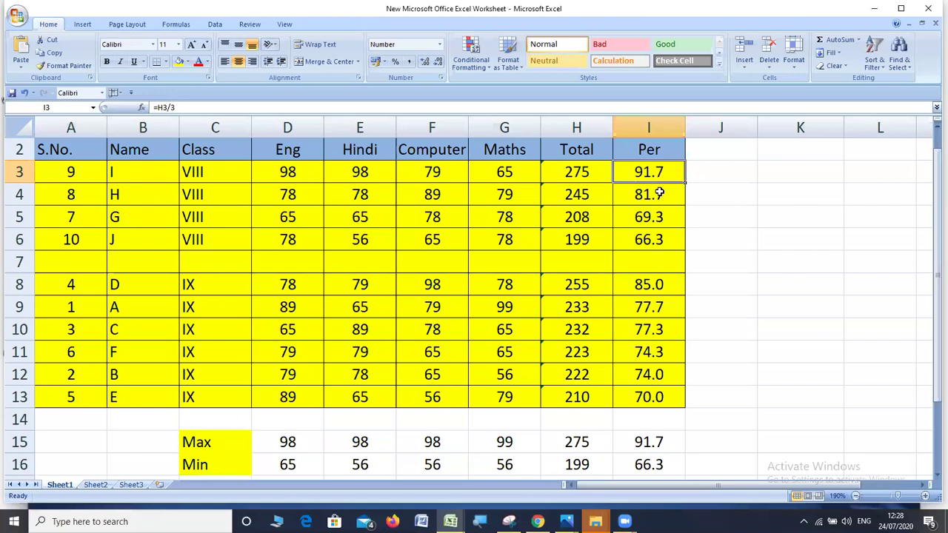
click(650, 239)
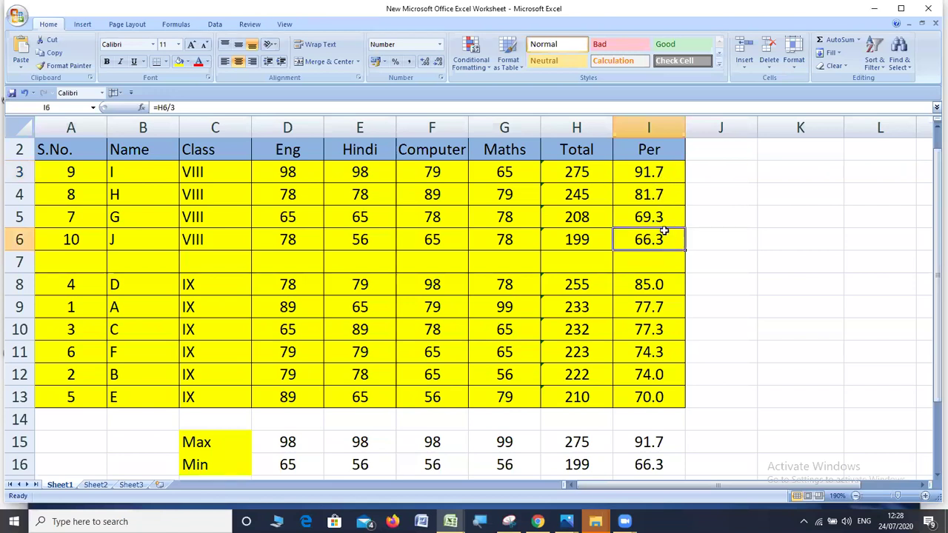
click(656, 291)
click(652, 314)
click(655, 327)
click(666, 397)
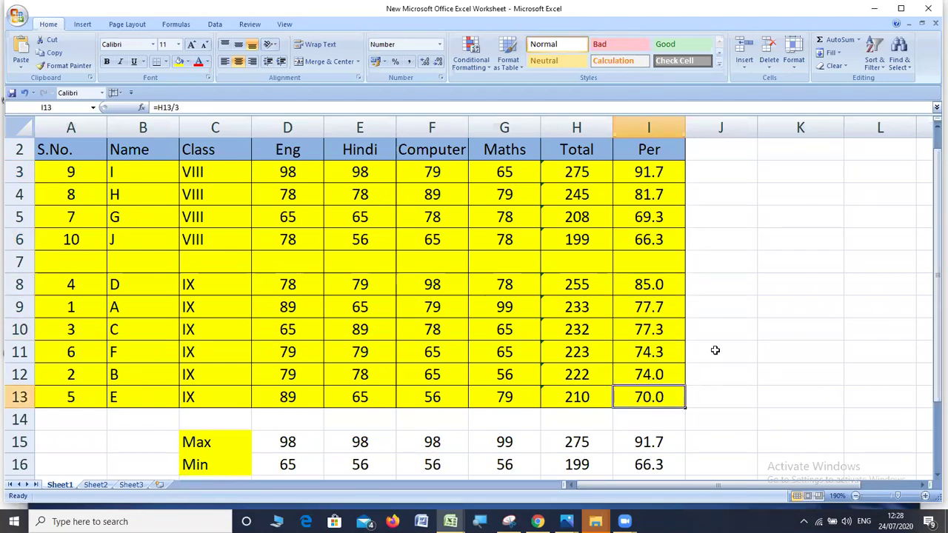
click(742, 307)
scroll(742, 307, up, 1)
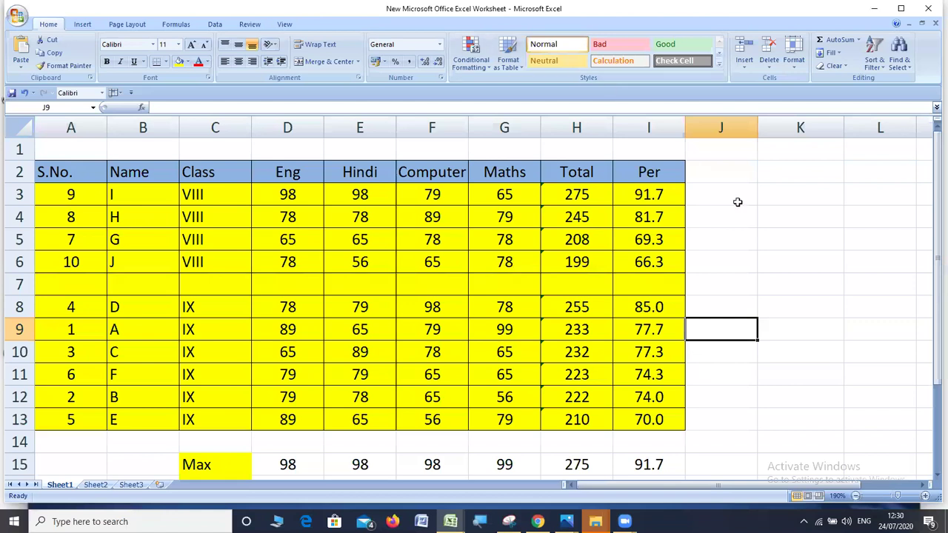
click(707, 210)
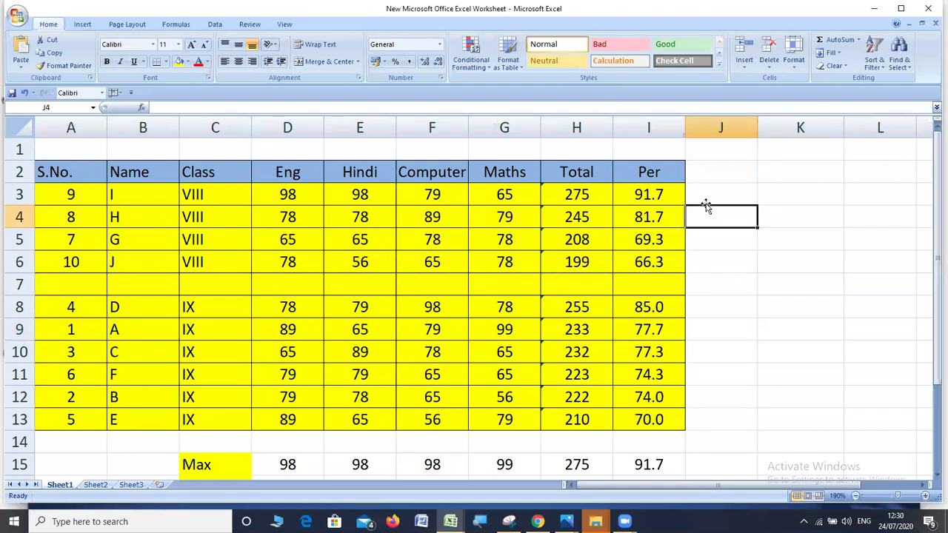
click(660, 196)
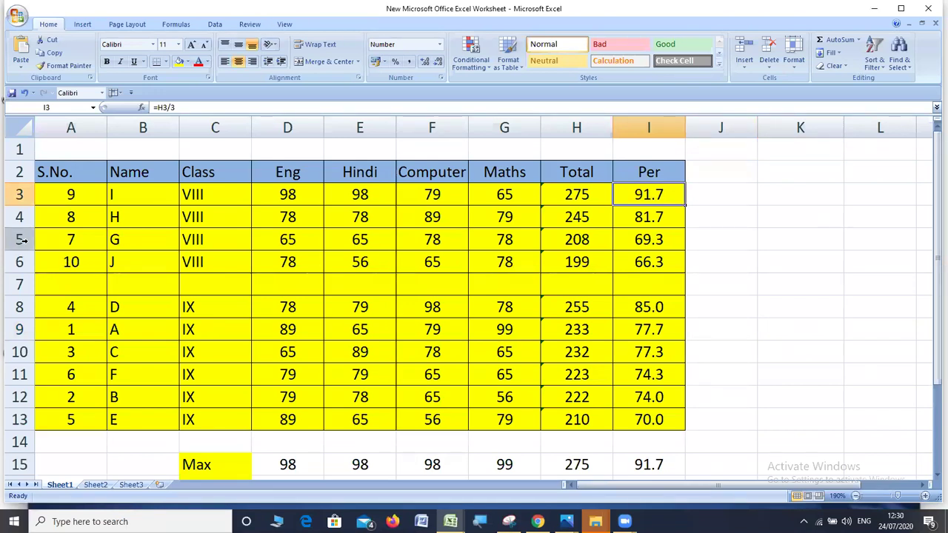
mouse_move(20, 194)
mouse_down()
mouse_move(27, 286)
mouse_move(27, 265)
mouse_up()
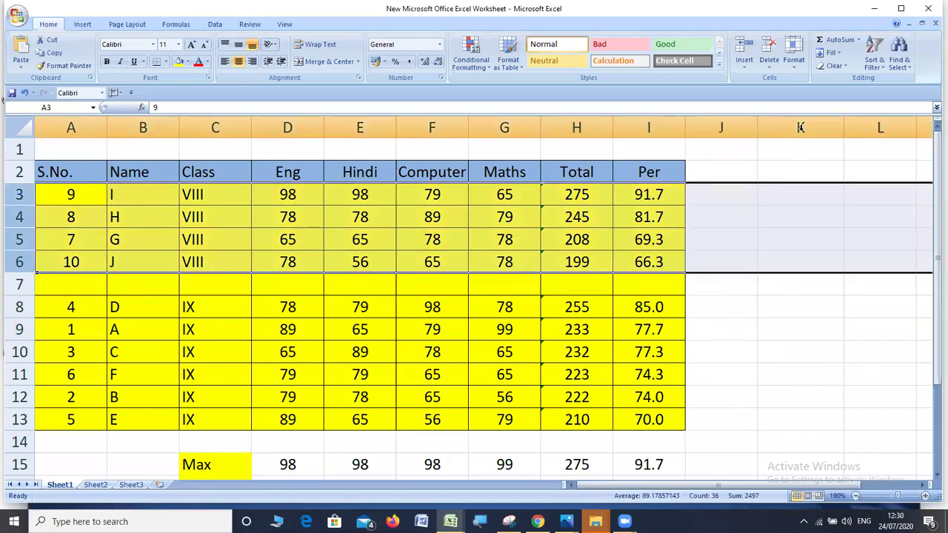
click(875, 57)
click(837, 108)
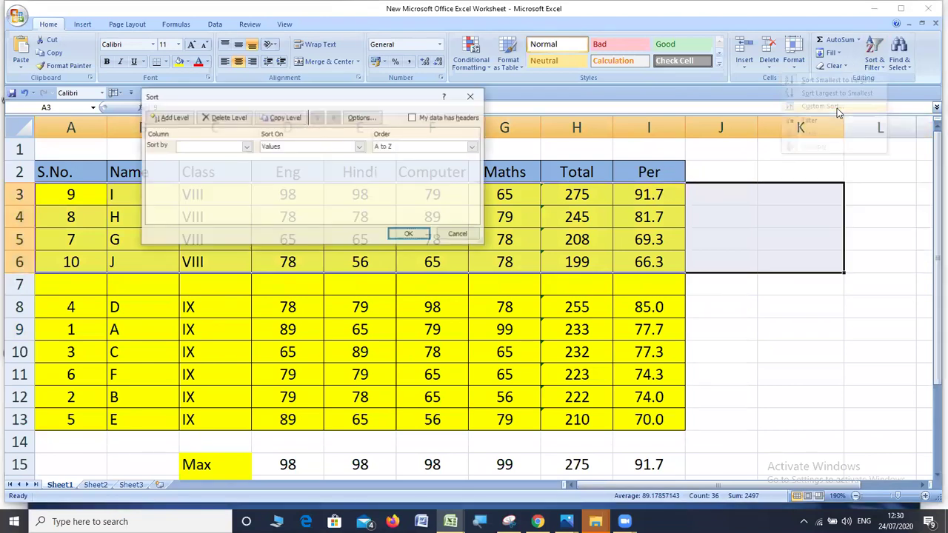
drag(311, 96, 654, 229)
click(589, 278)
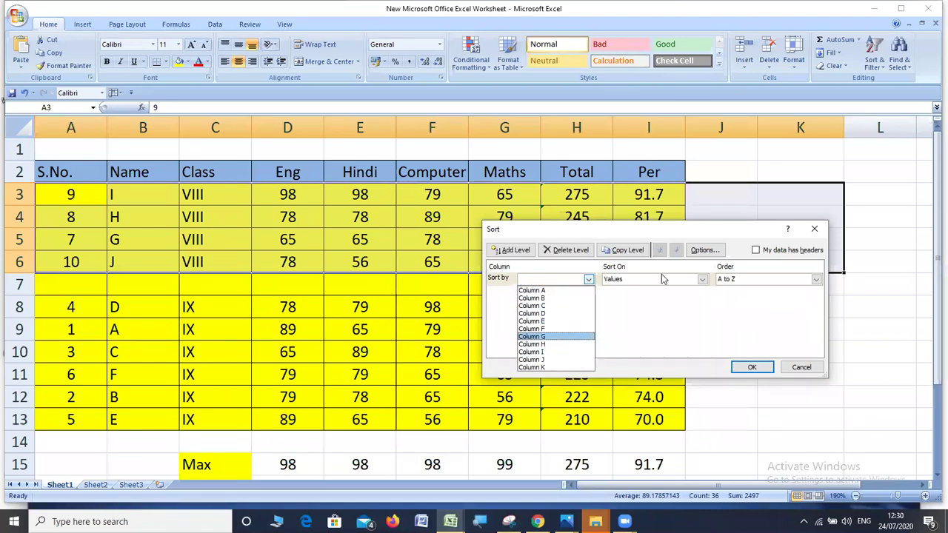
click(548, 353)
click(700, 281)
click(694, 288)
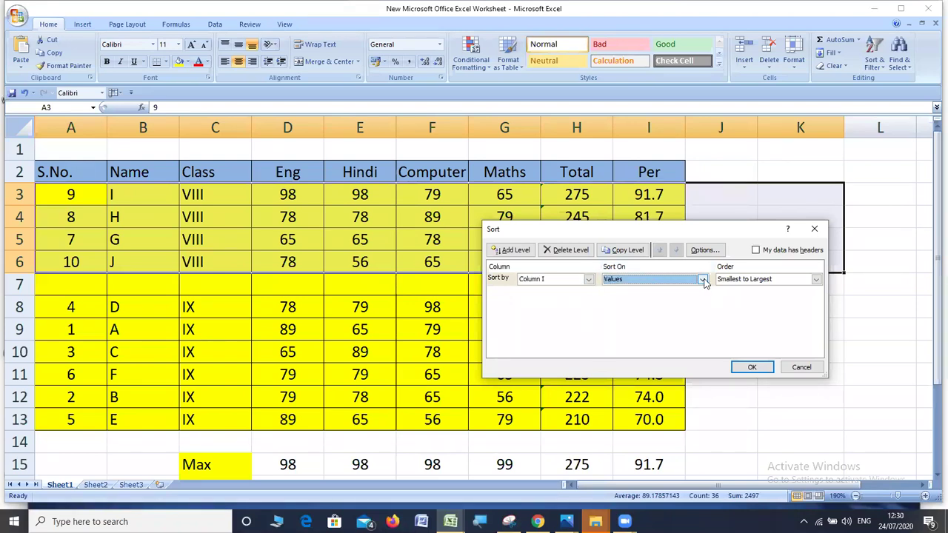
click(786, 280)
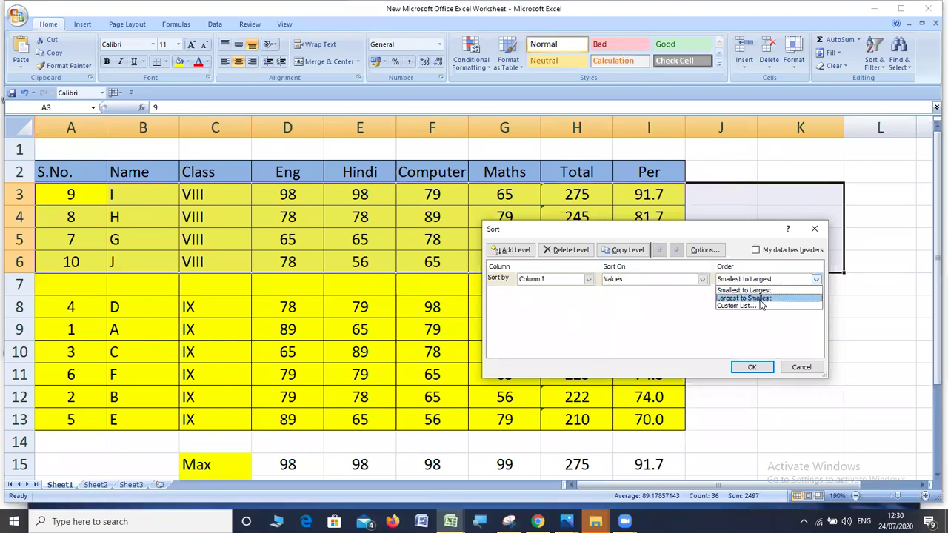
click(760, 300)
key(Return)
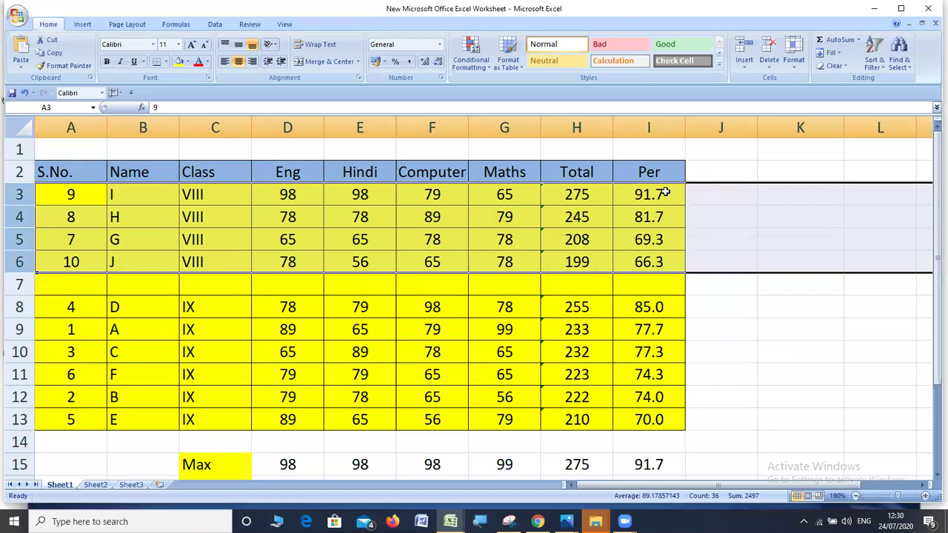
click(709, 197)
click(662, 195)
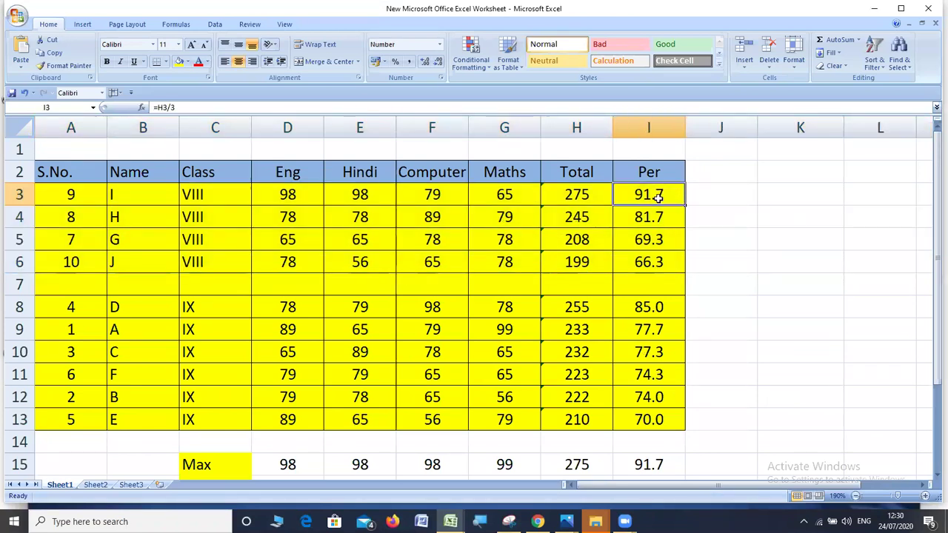
Compare the Class VIII Per values with their ranked student names, then return to the marks workbook.
drag(655, 195, 656, 262)
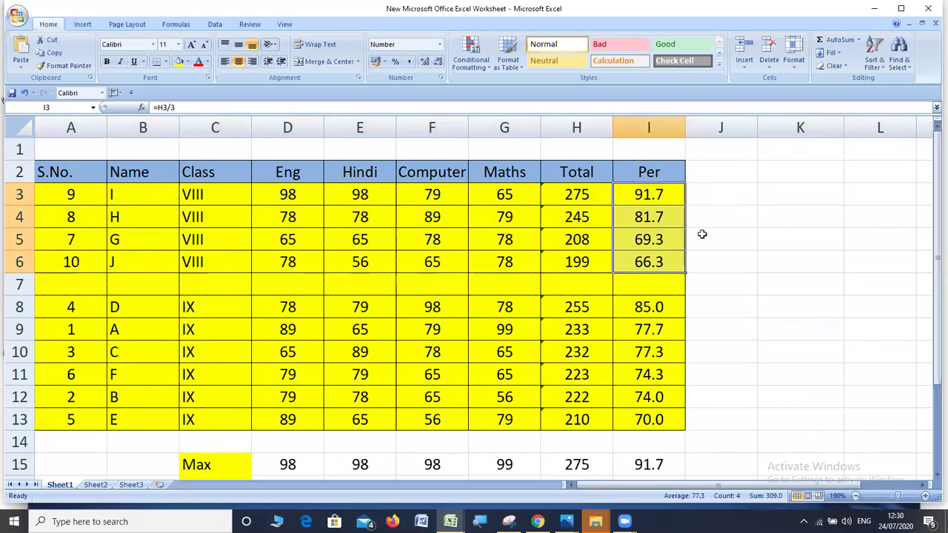
click(676, 200)
click(127, 191)
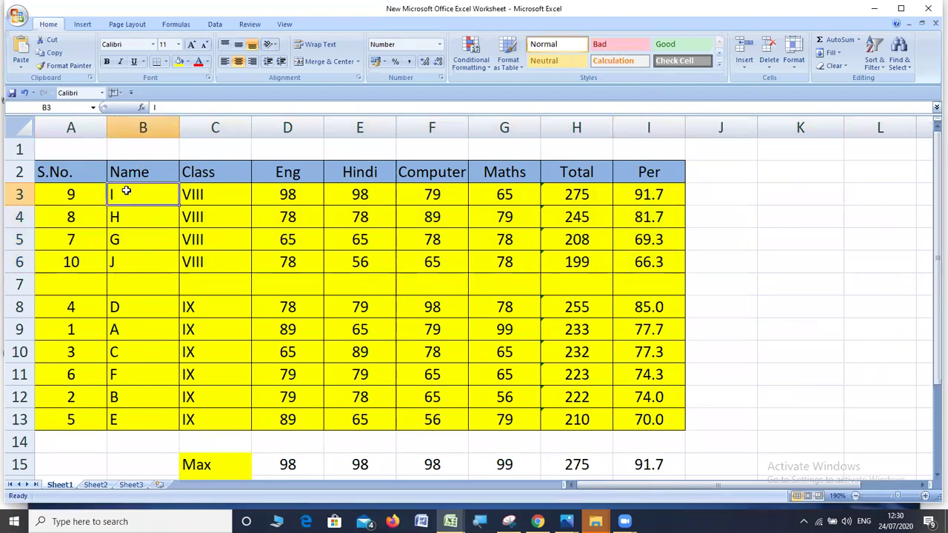
click(638, 217)
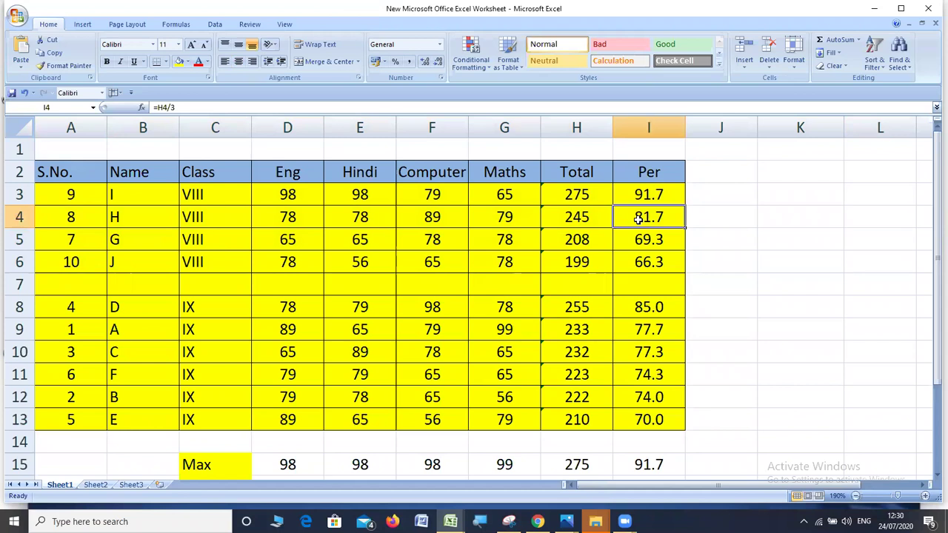
click(126, 216)
click(151, 240)
click(142, 267)
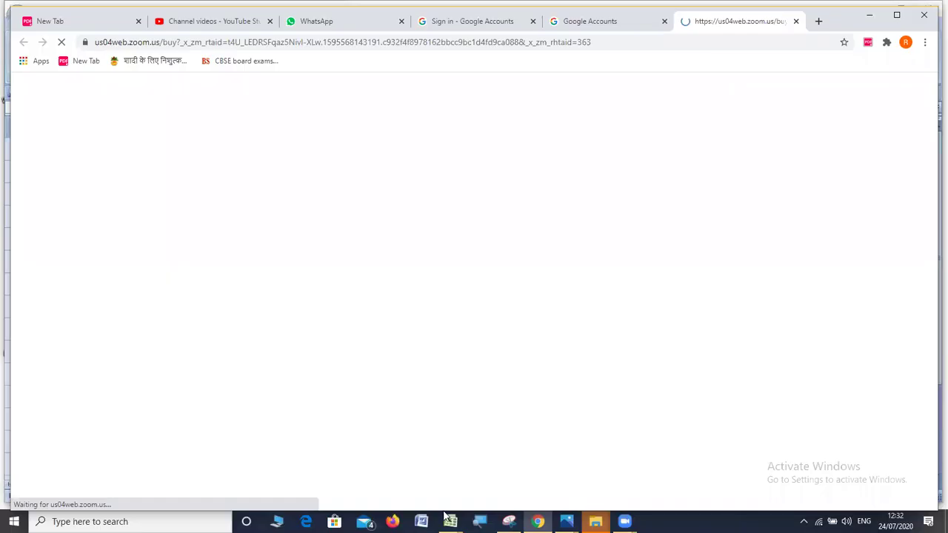
mouse_move(451, 522)
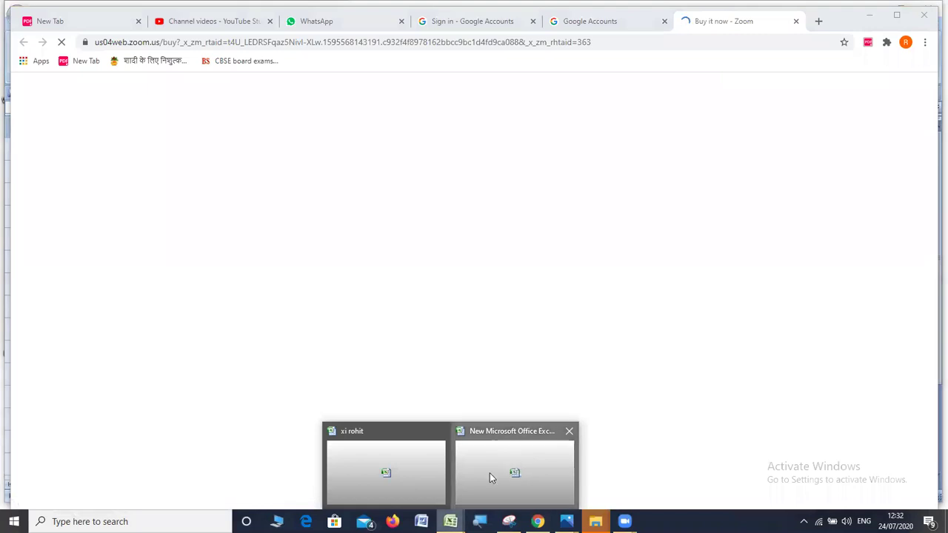
click(490, 474)
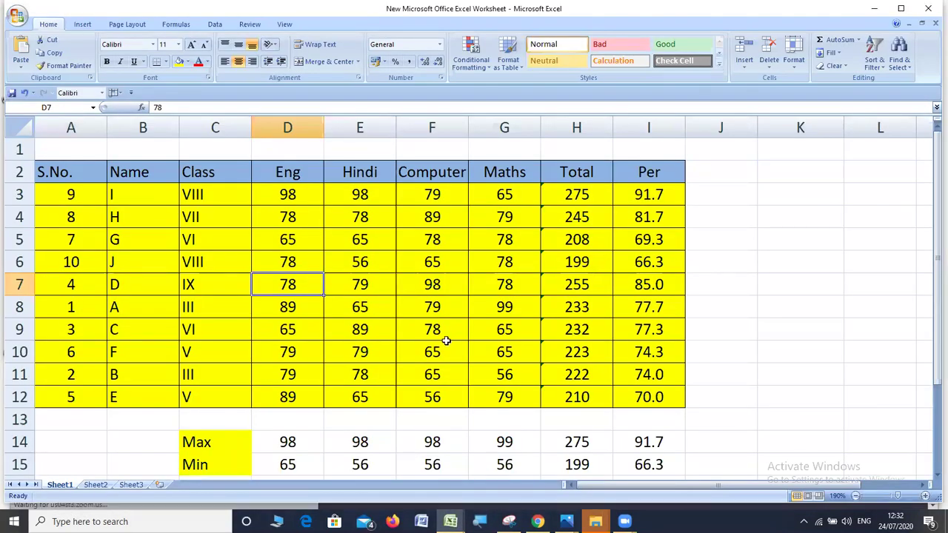